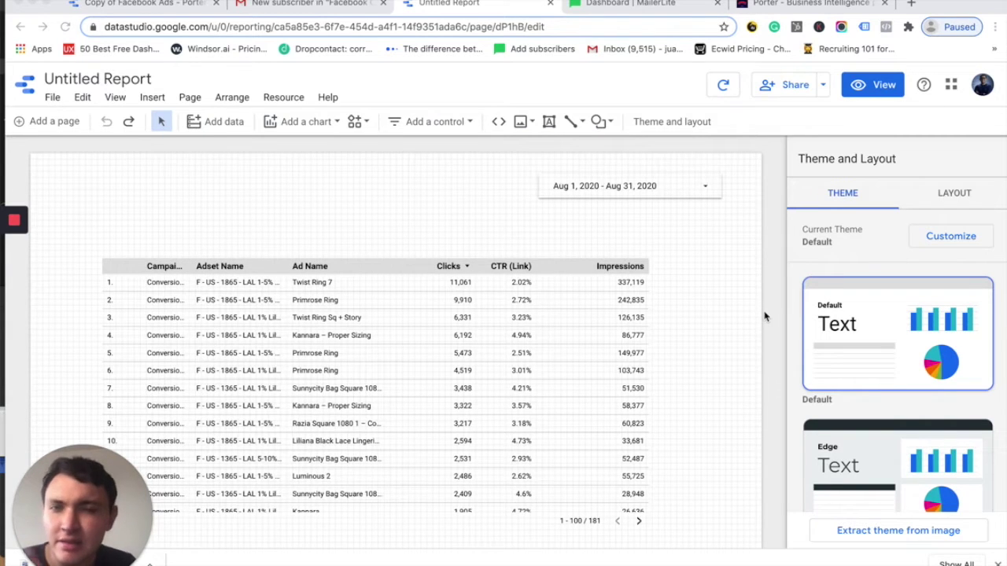
Step: Turn on Wrap Text for the ads table header so Campaign Name shows in full
scroll(504, 291, "down", 2)
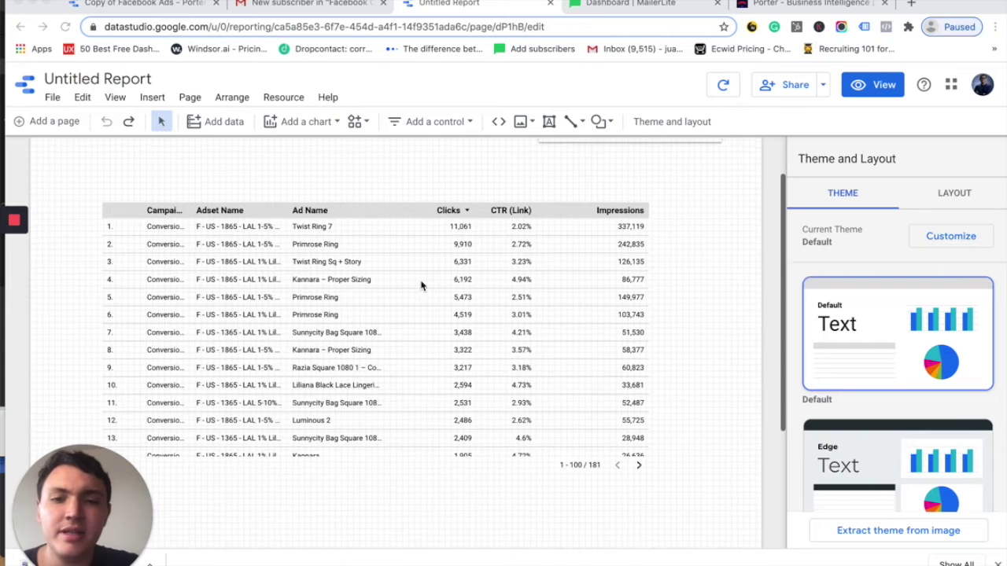
left_click(420, 280)
left_click(398, 281)
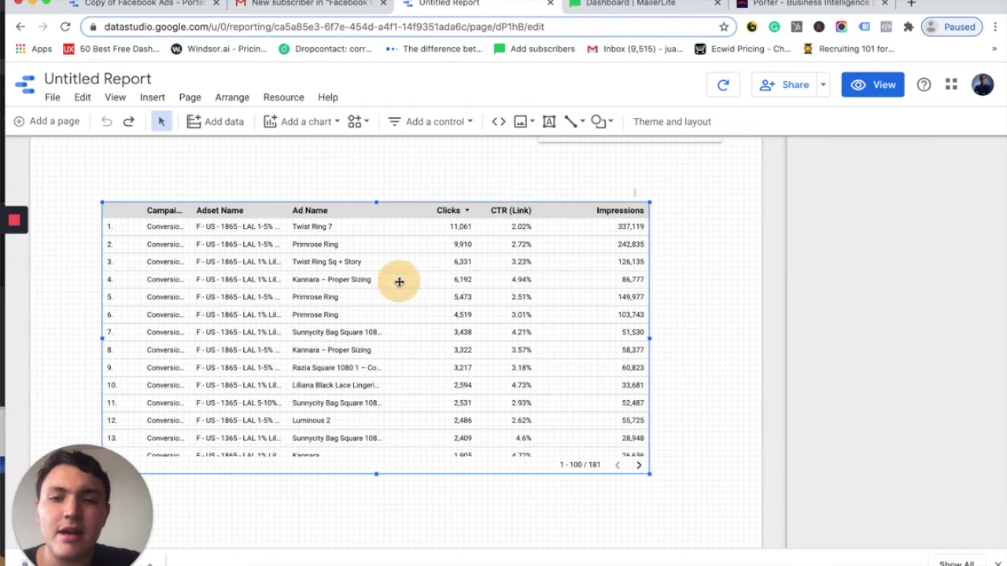
left_click(360, 267)
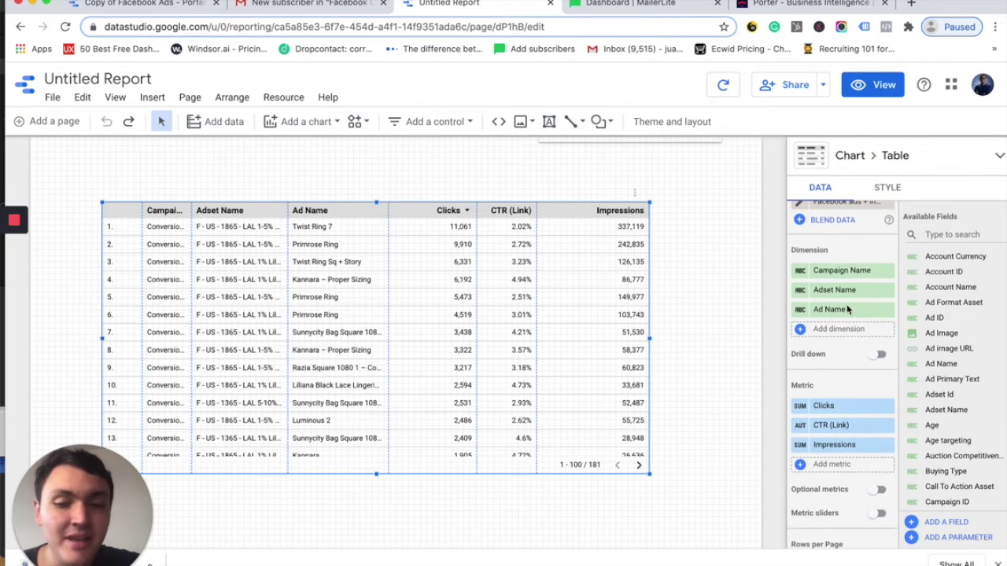
left_click(882, 193)
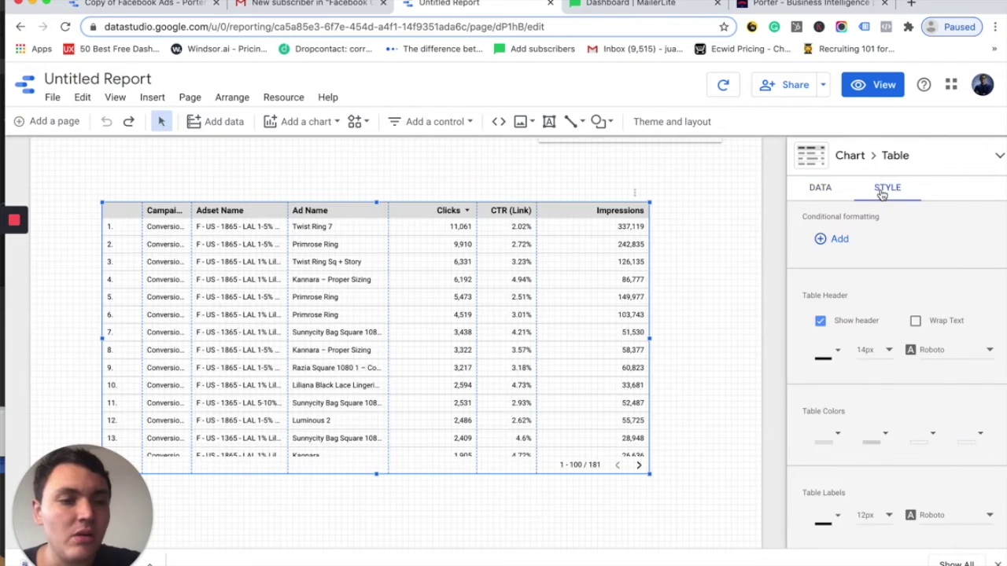
left_click(883, 193)
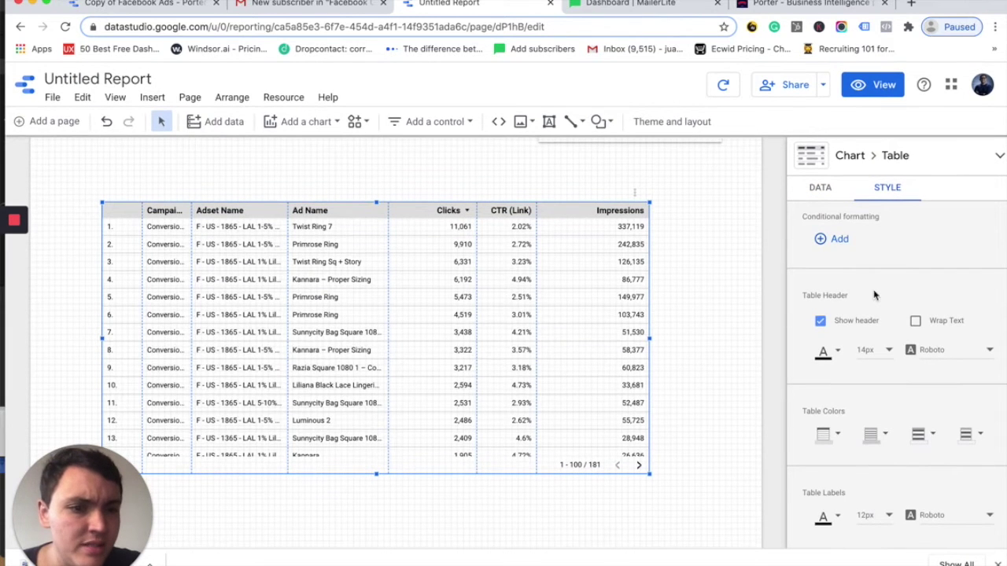
left_click(915, 323)
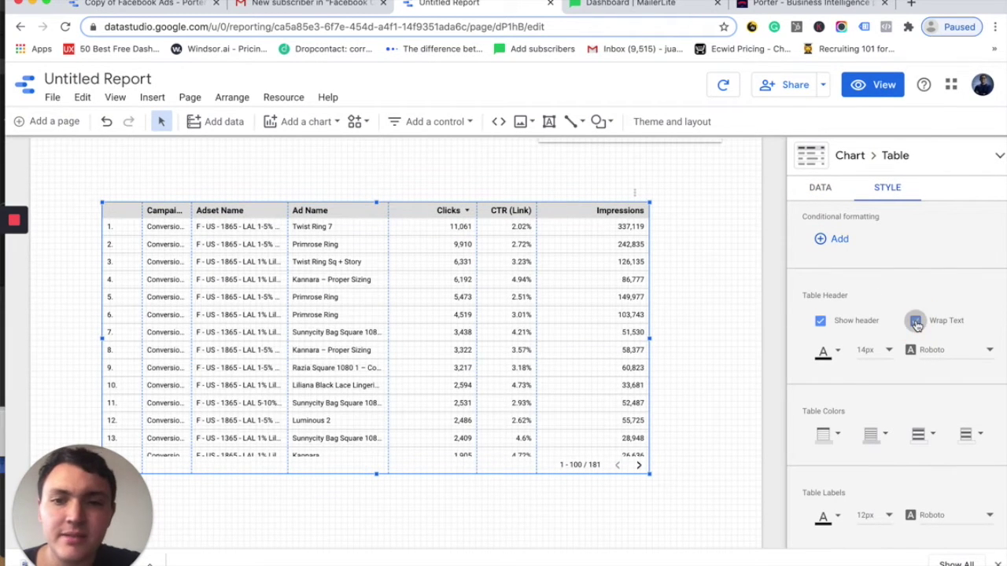
Step: Set the table colour to a light swatch
scroll(905, 367, "down", 1)
scroll(905, 367, "down", 3)
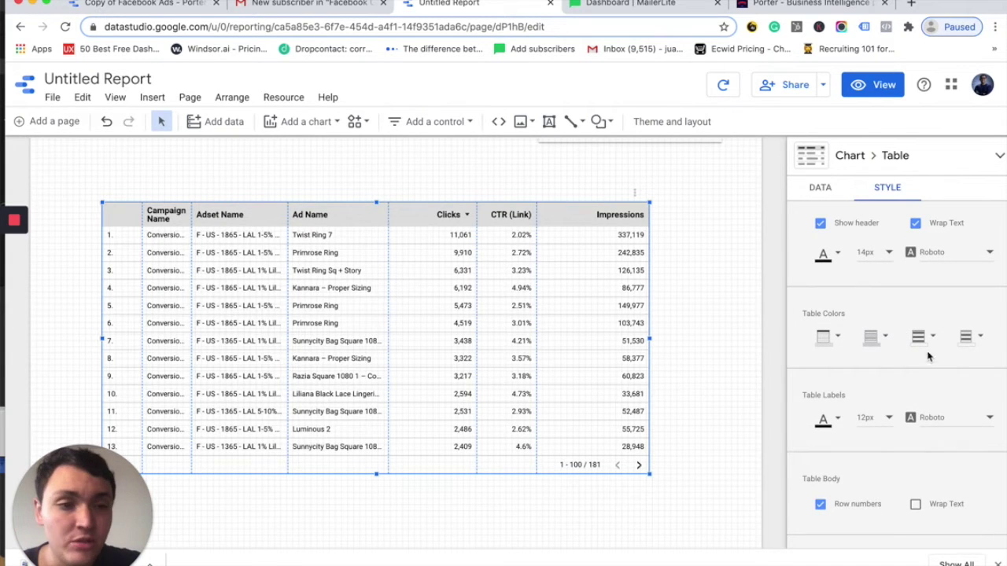
left_click(921, 340)
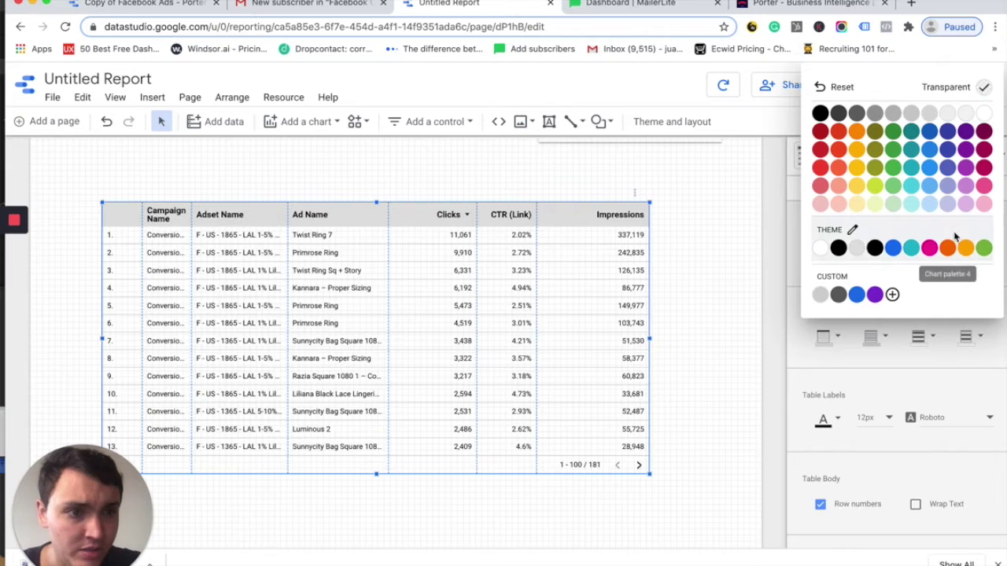
left_click(967, 115)
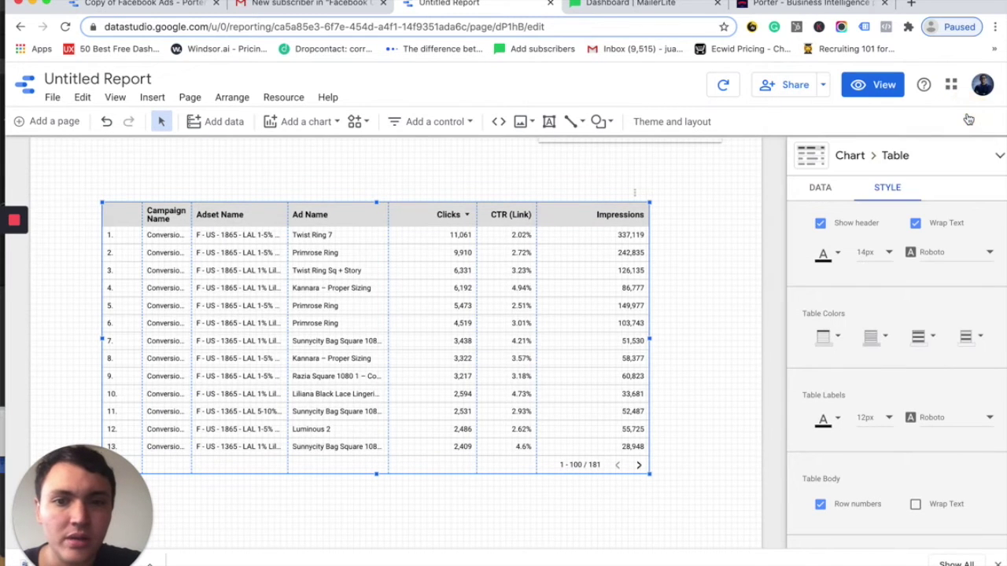
scroll(632, 301, "up", 2)
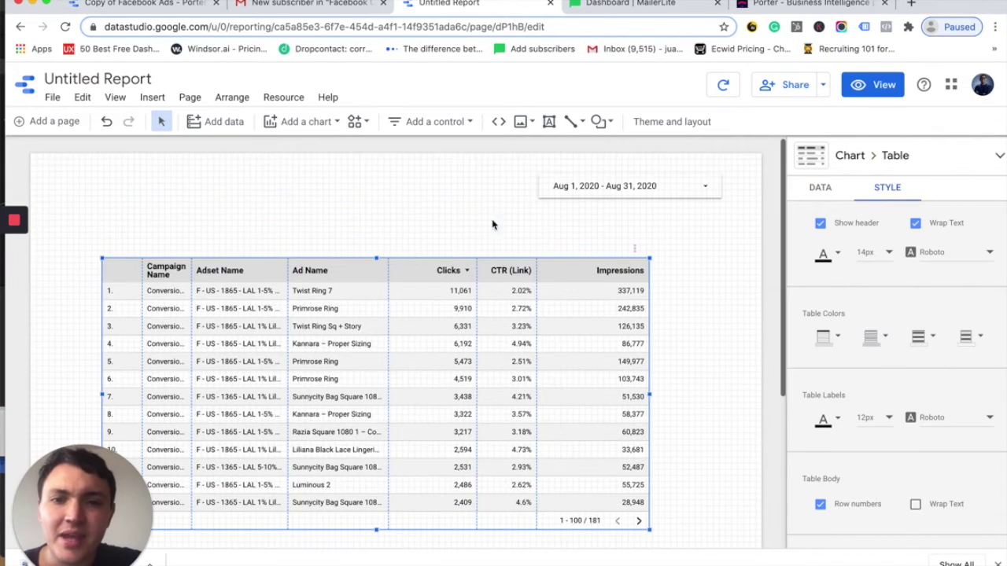
Step: Change the report theme's text font to Montserrat
left_click(471, 214)
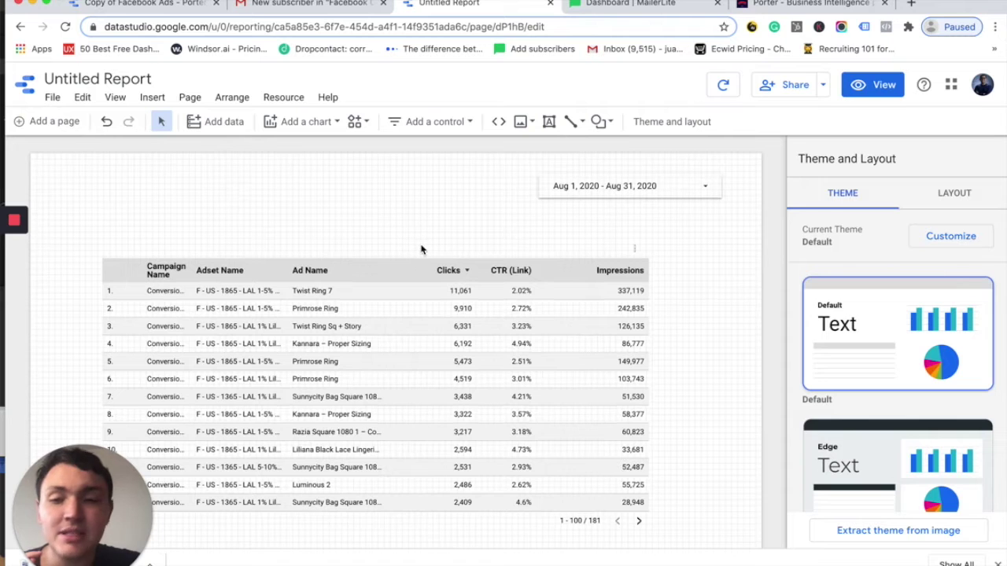
left_click(467, 226)
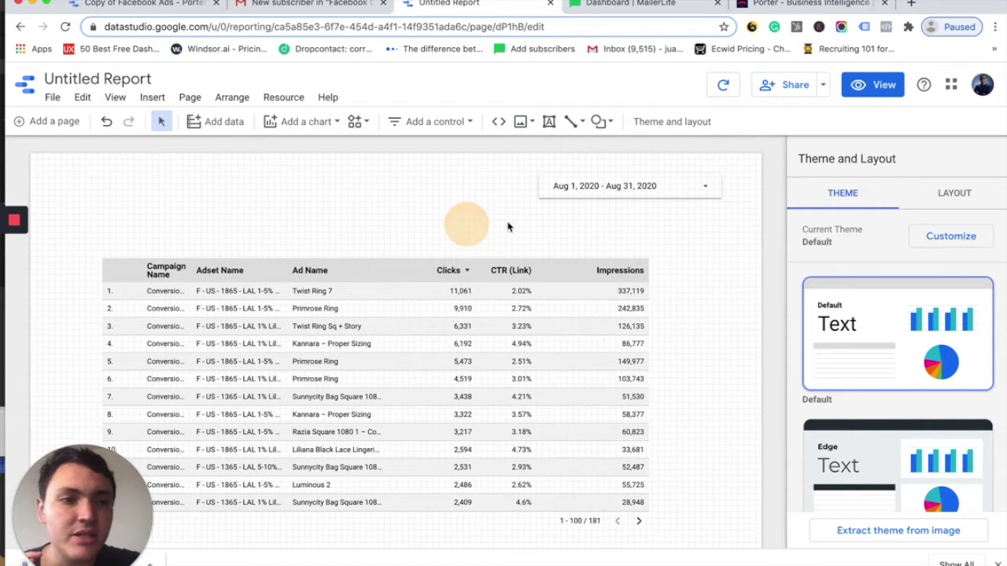
left_click(958, 238)
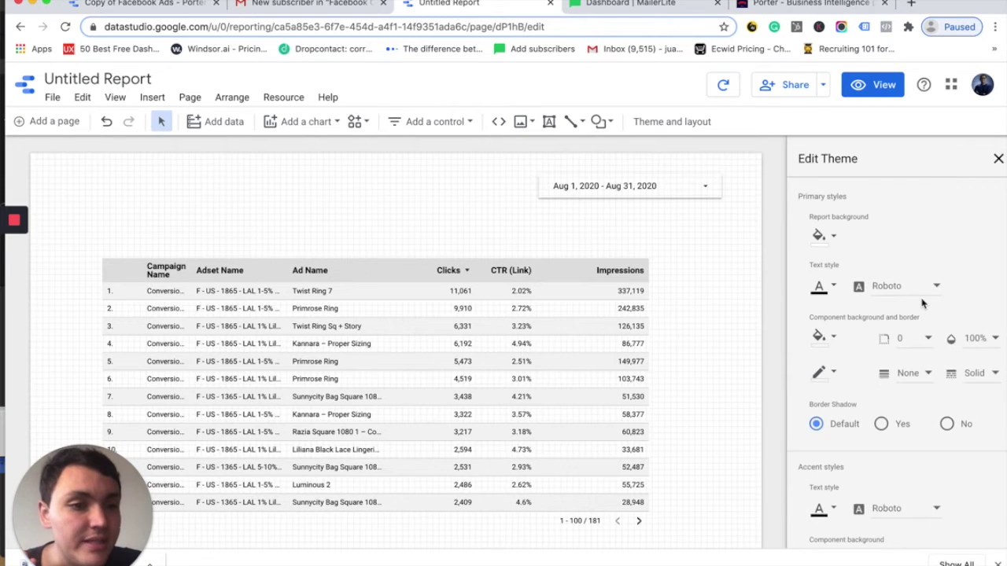
scroll(922, 304, "down", 1)
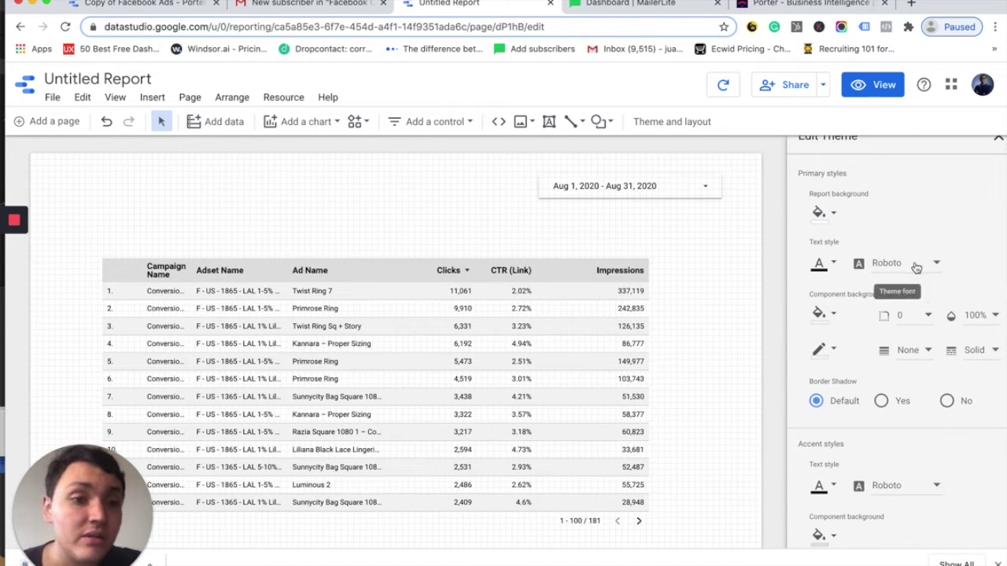
left_click(912, 263)
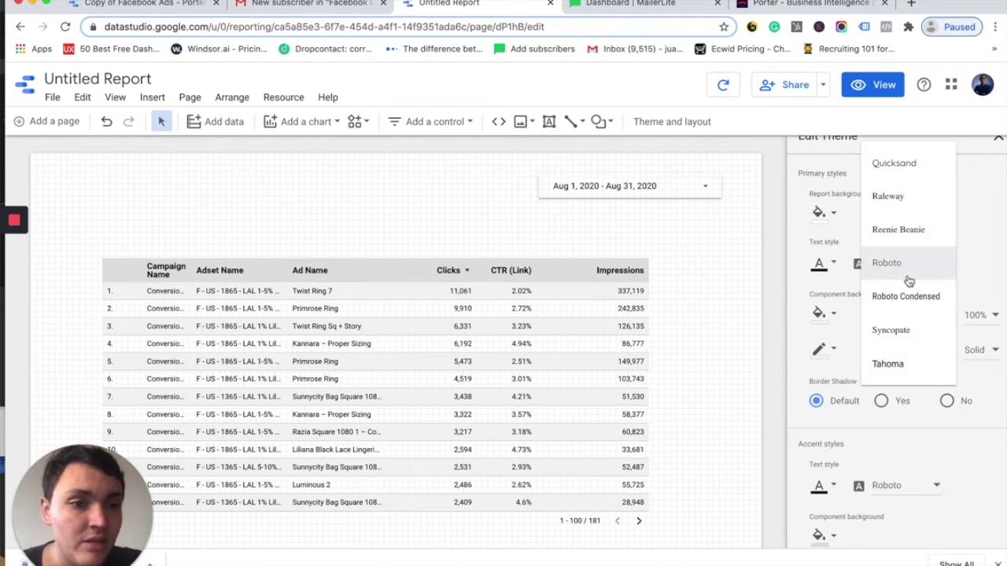
scroll(906, 279, "down", 3)
scroll(908, 275, "down", 1)
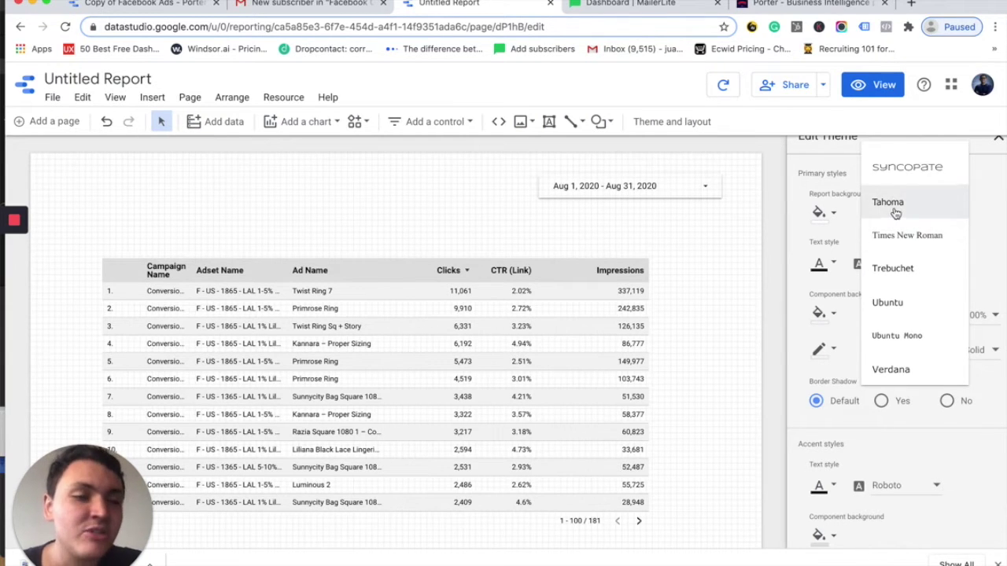
scroll(895, 212, "up", 5)
scroll(895, 212, "up", 1)
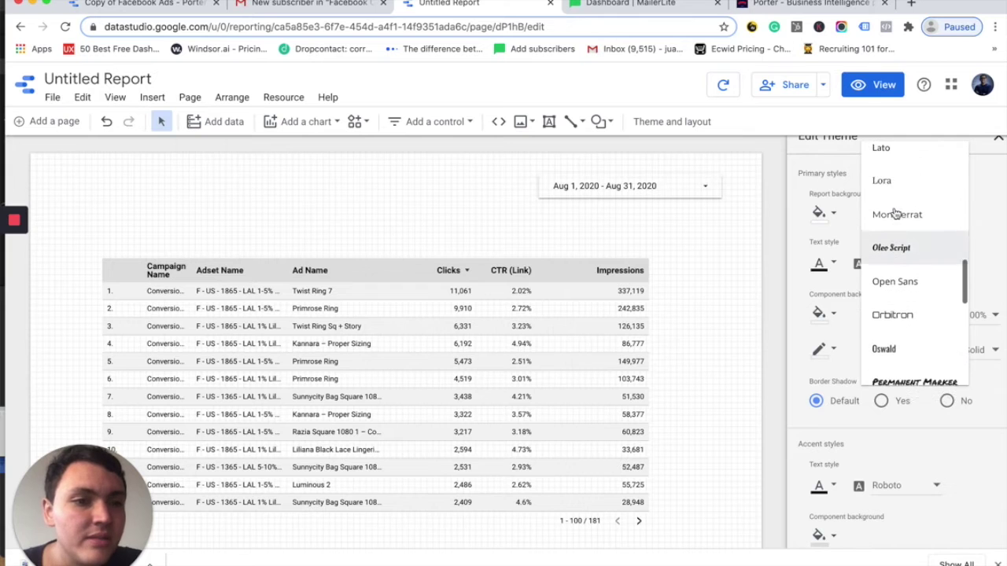
left_click(897, 238)
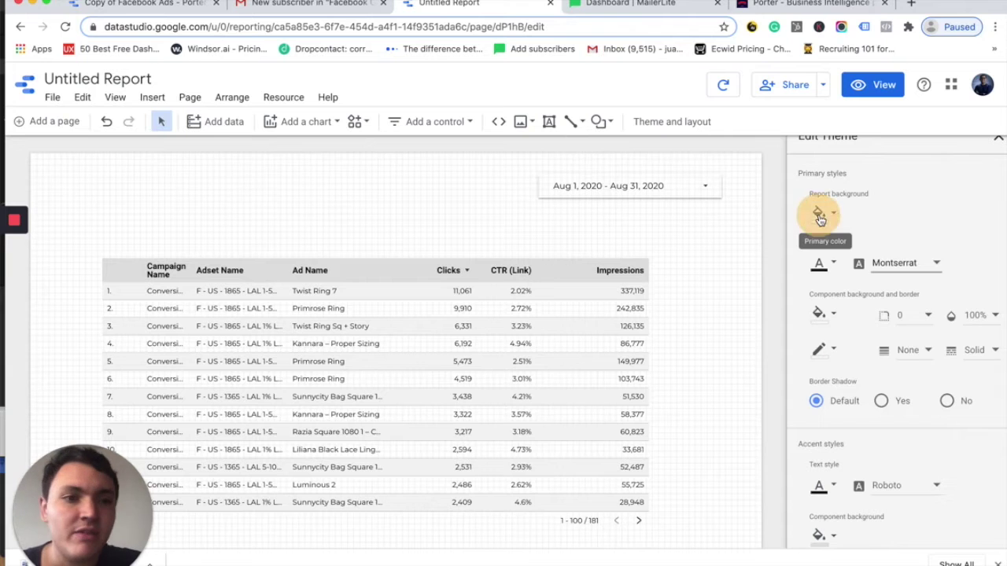
Step: Try a blue report background, revert it to light, and reselect the ads table
left_click(820, 218)
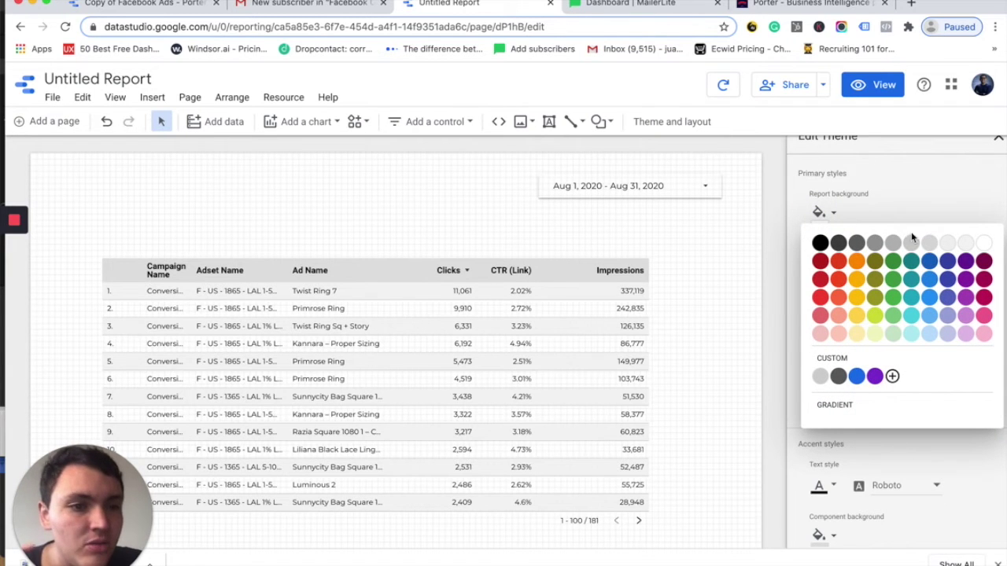
left_click(932, 280)
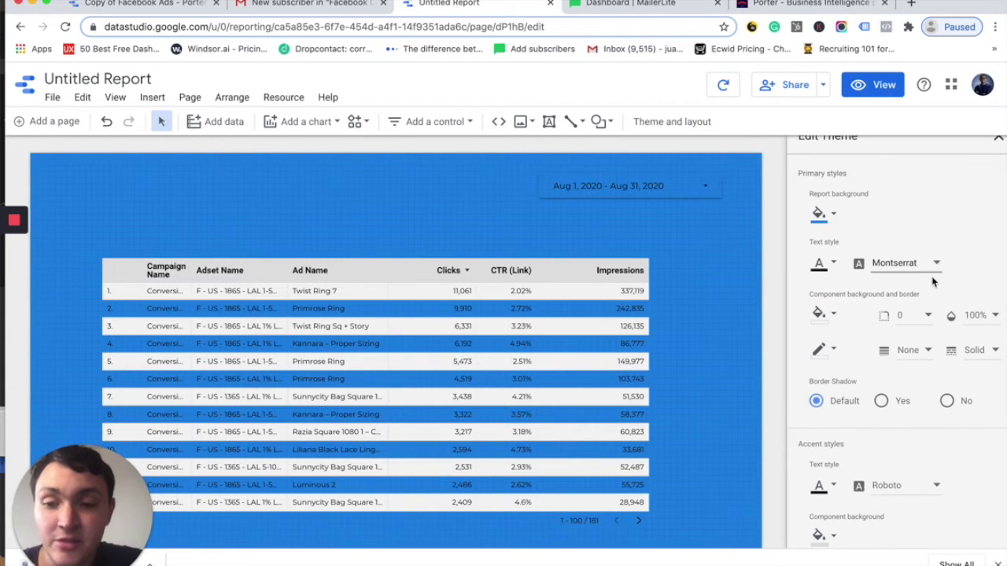
left_click(820, 216)
left_click(965, 251)
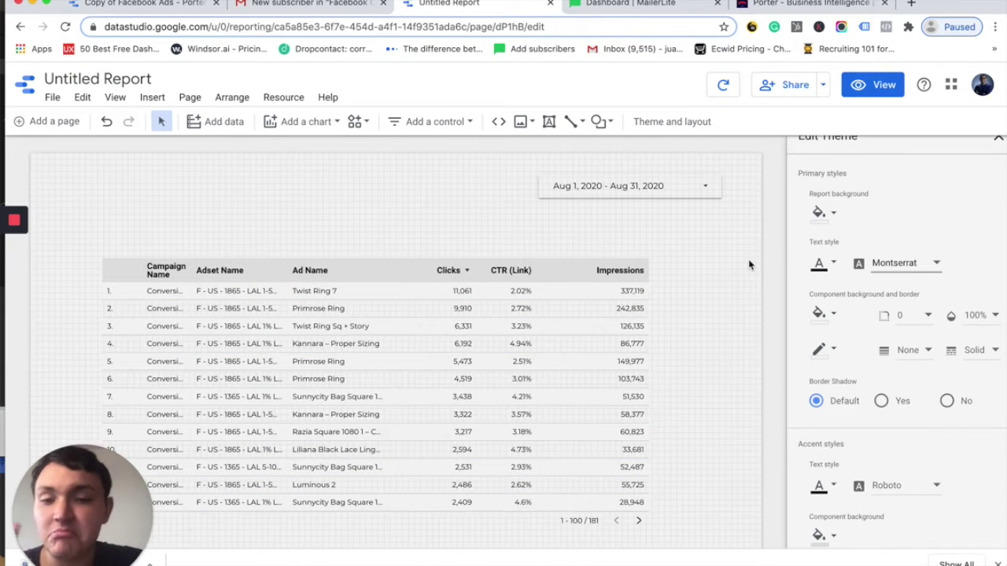
scroll(562, 304, "down", 1)
left_click(406, 274)
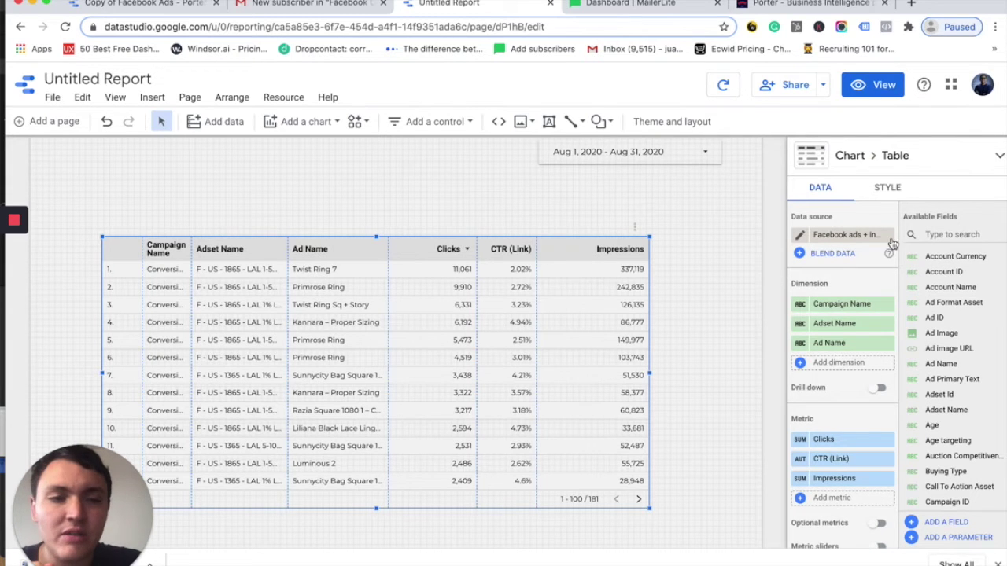
Step: Add a border shadow to the ads table and round its corners to radius 10
left_click(887, 188)
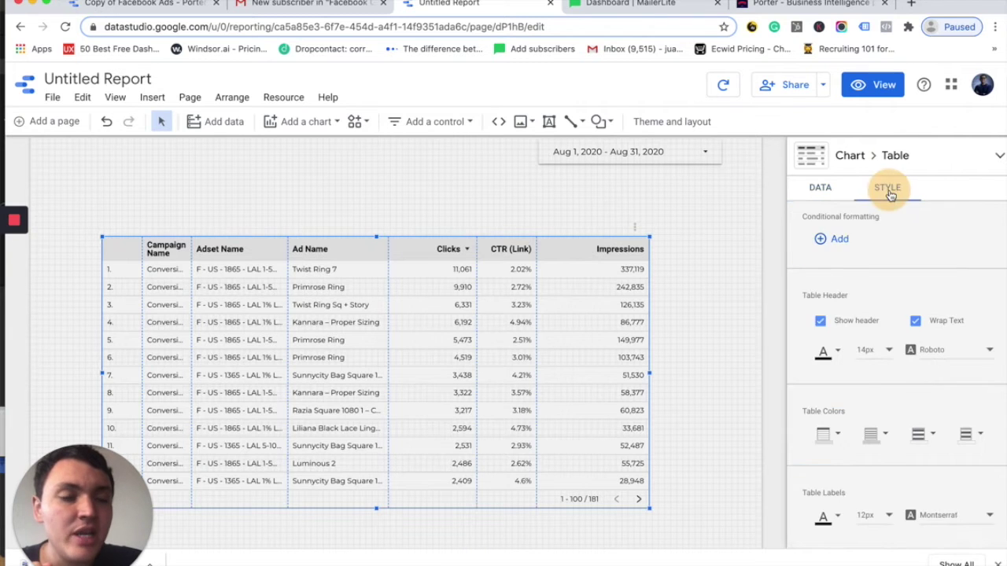
scroll(854, 385, "down", 4)
scroll(855, 385, "down", 8)
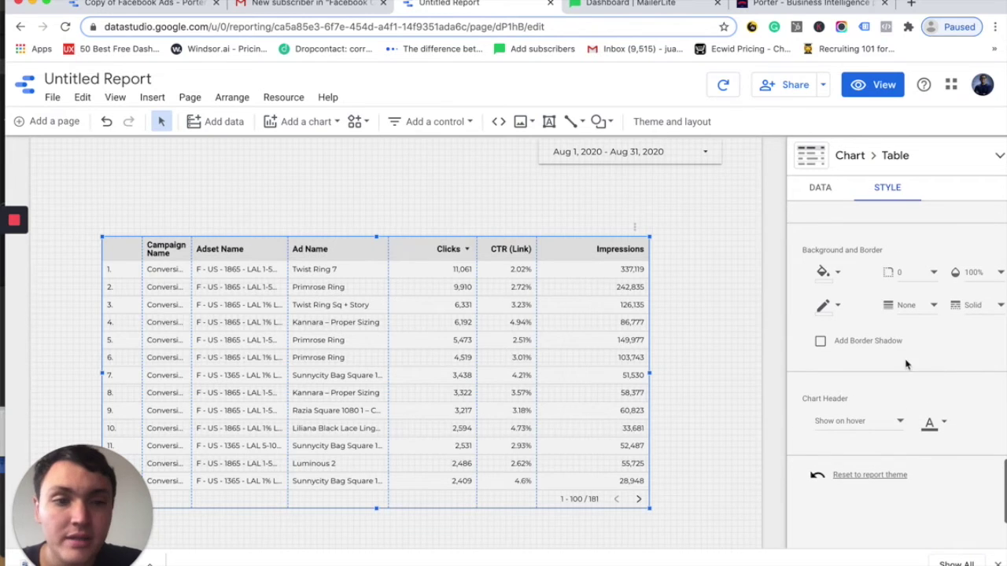
scroll(897, 360, "down", 3)
scroll(902, 324, "up", 1)
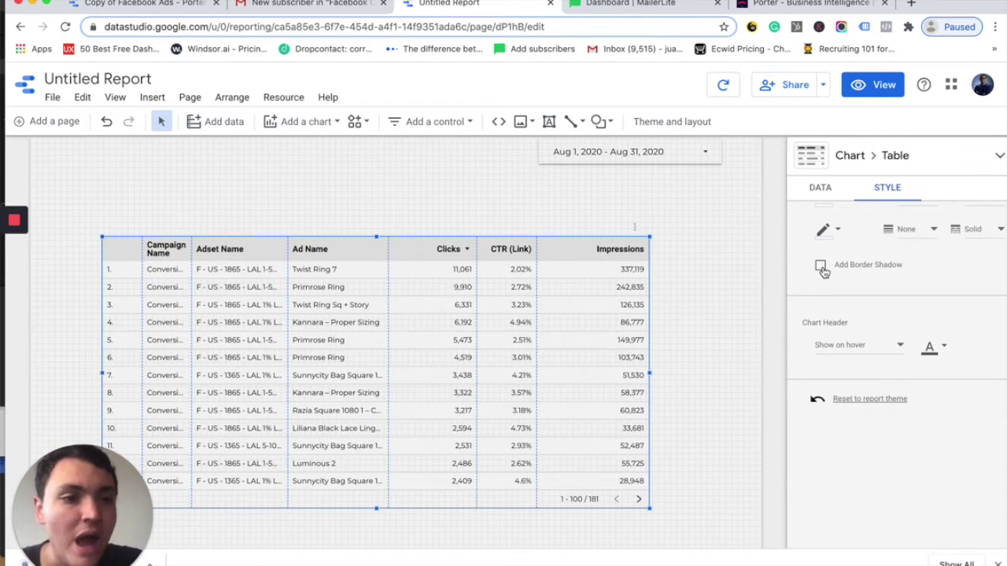
left_click(823, 269)
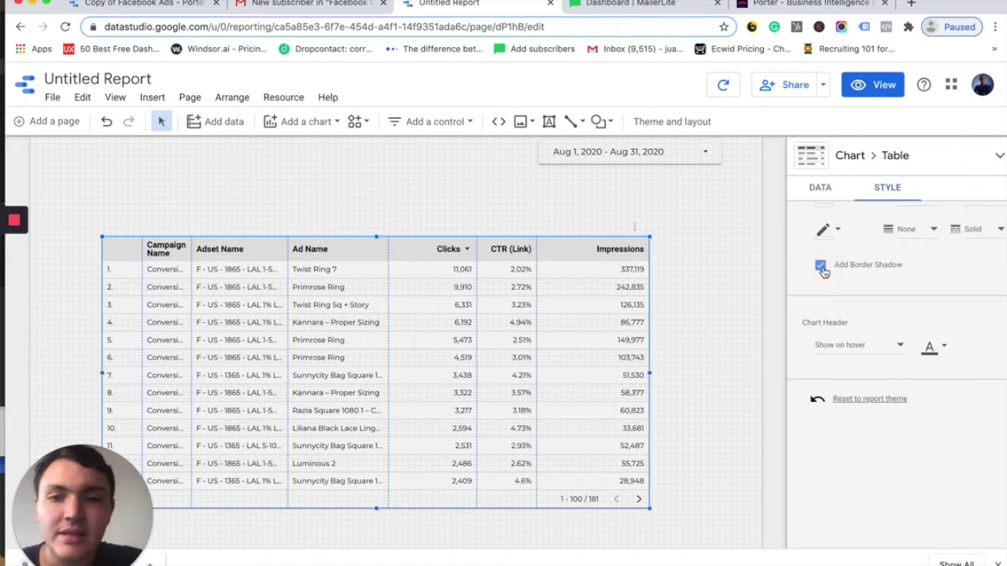
scroll(823, 269, "up", 1)
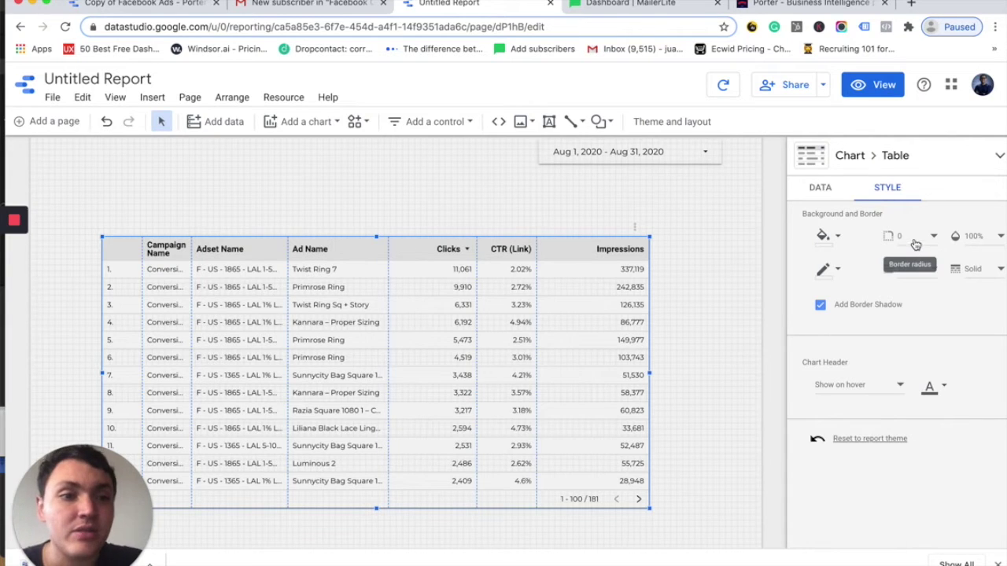
left_click(915, 243)
left_click(928, 438)
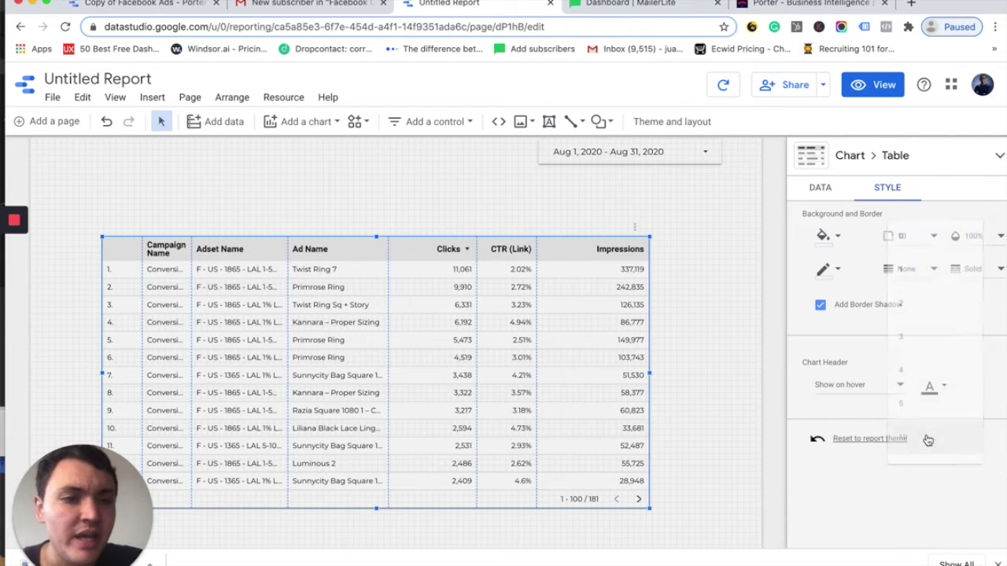
left_click(714, 386)
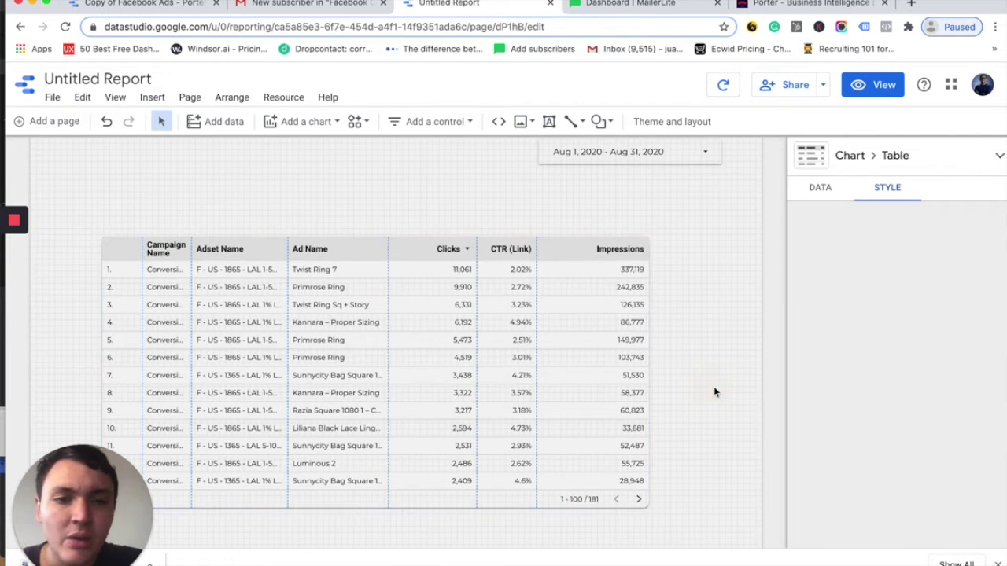
Step: Shrink the table by raising its bottom edge and narrowing it from the left
left_click(557, 323)
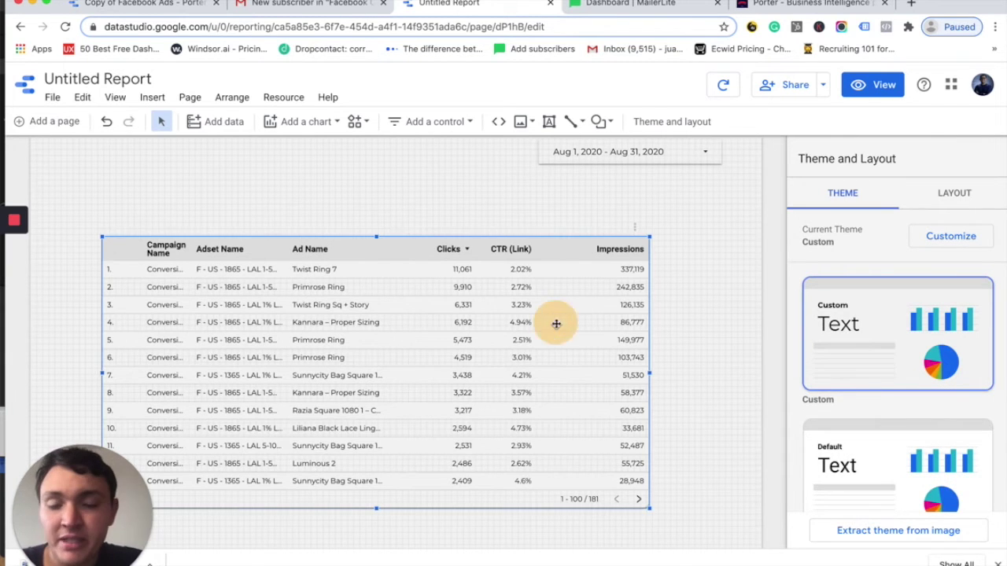
left_click(509, 376)
left_click(573, 350)
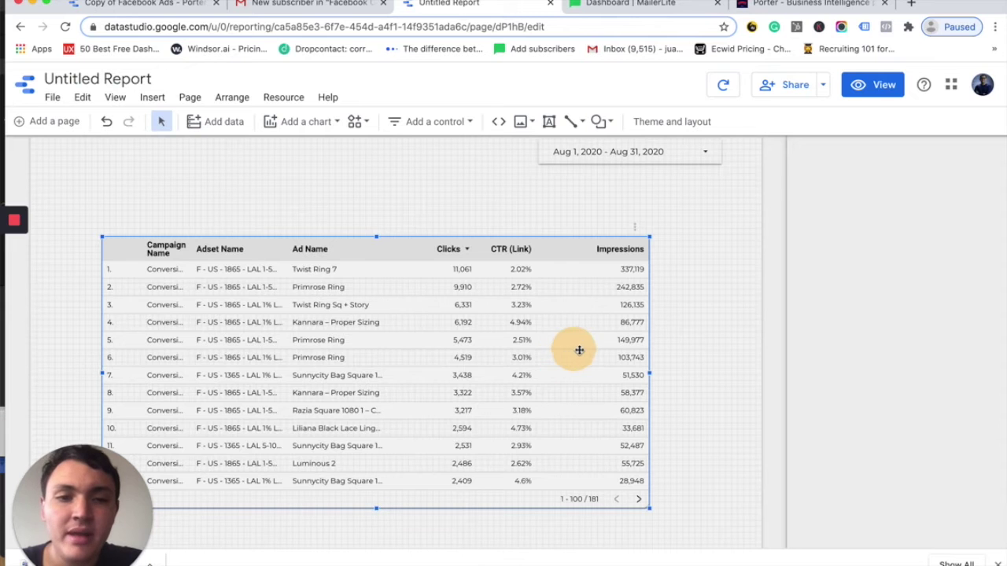
left_click(500, 312)
left_click(557, 311)
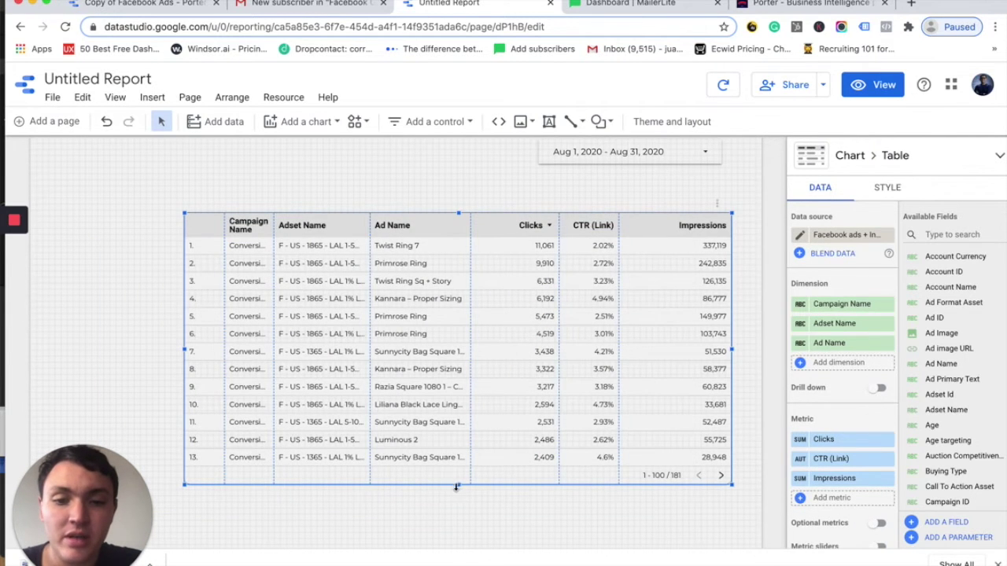
left_click_drag(457, 485, 460, 386)
left_click_drag(183, 299, 254, 297)
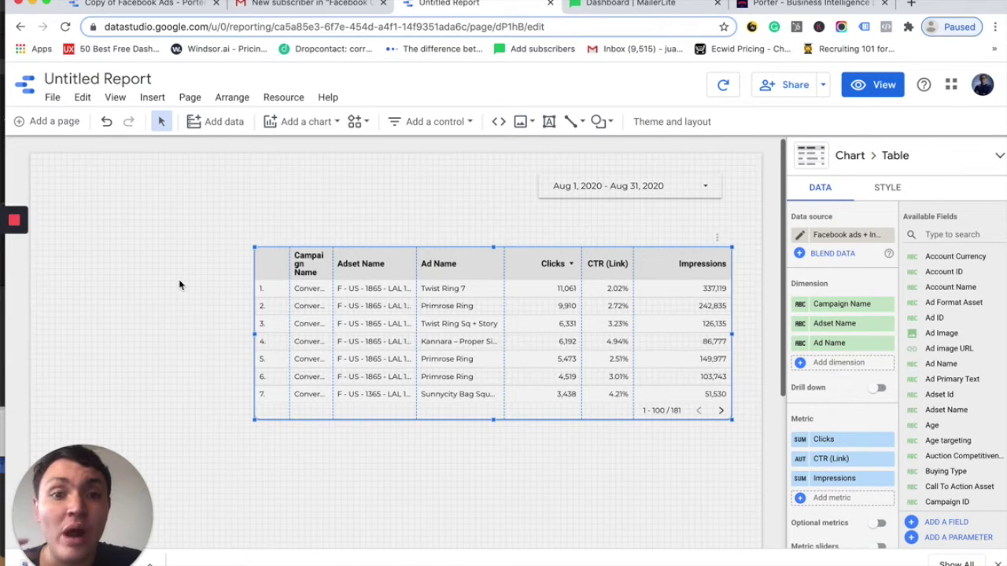
Step: Add a drop-down filter left of the date range using the Publisher platform field
left_click(180, 282)
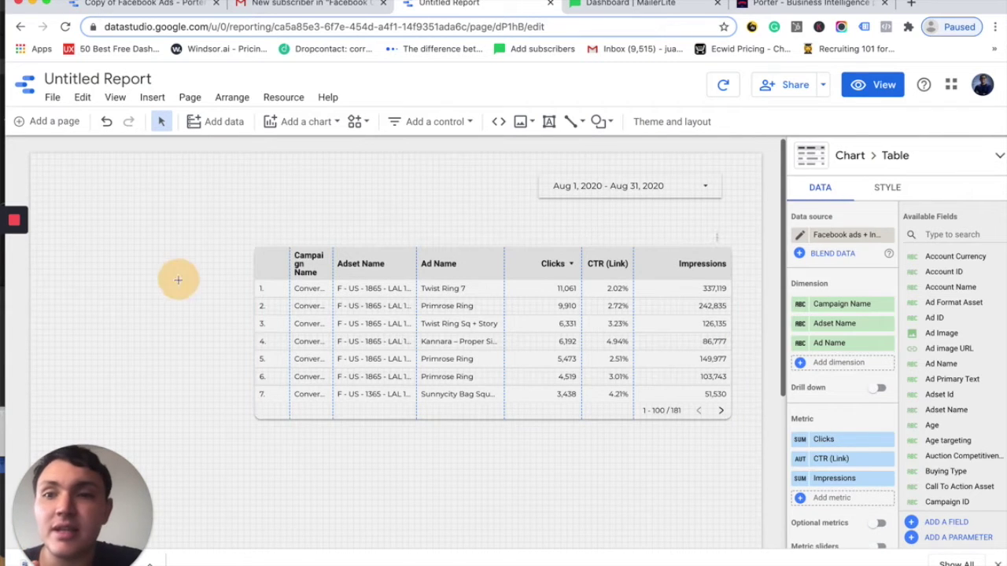
left_click(153, 97)
scroll(173, 294, "down", 3)
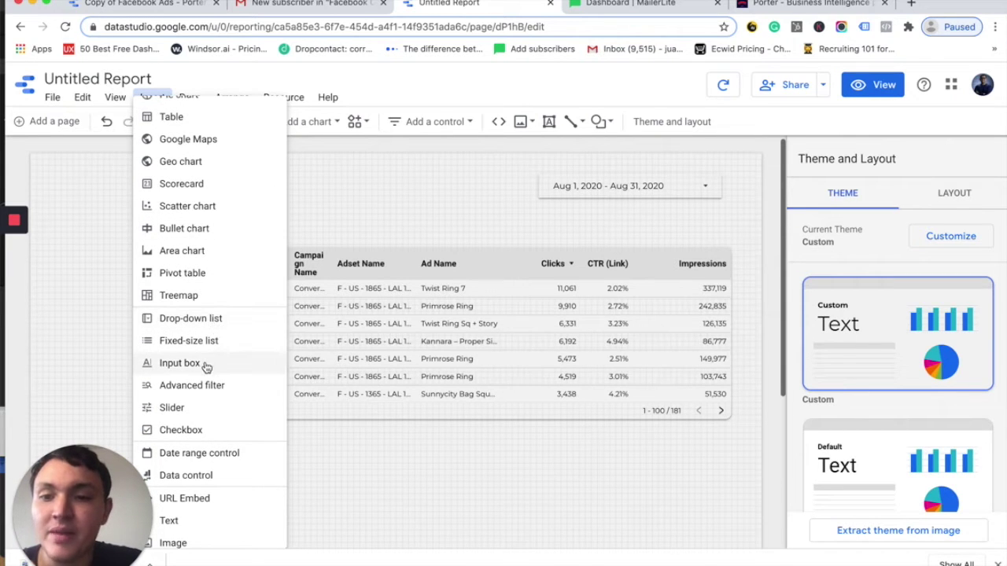
left_click(203, 327)
left_click(340, 175)
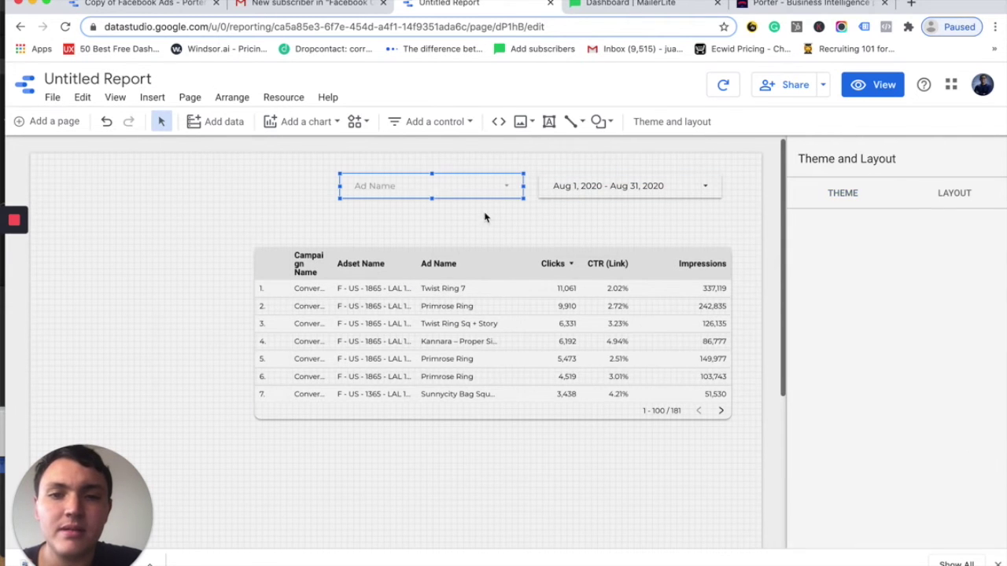
left_click(427, 185)
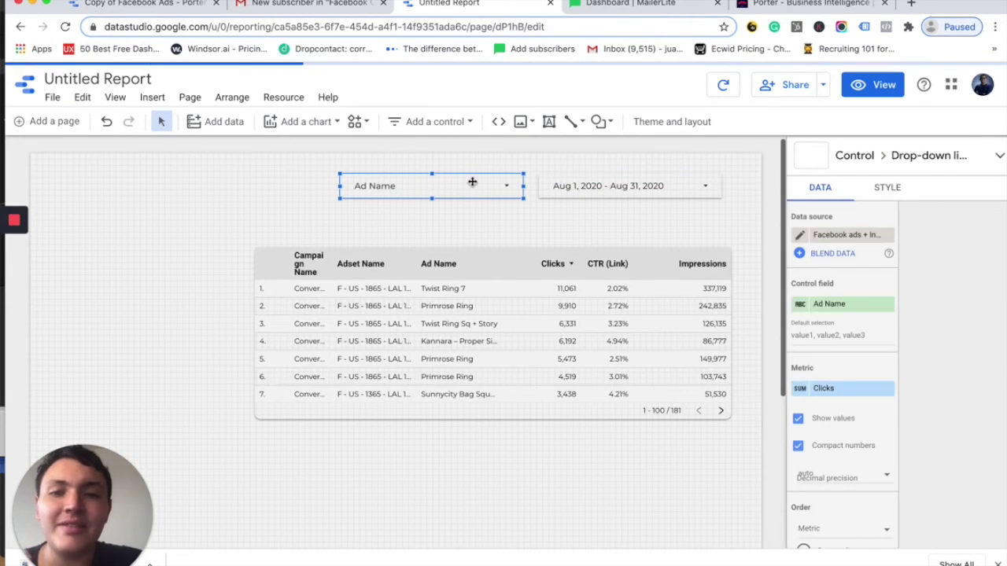
left_click(830, 305)
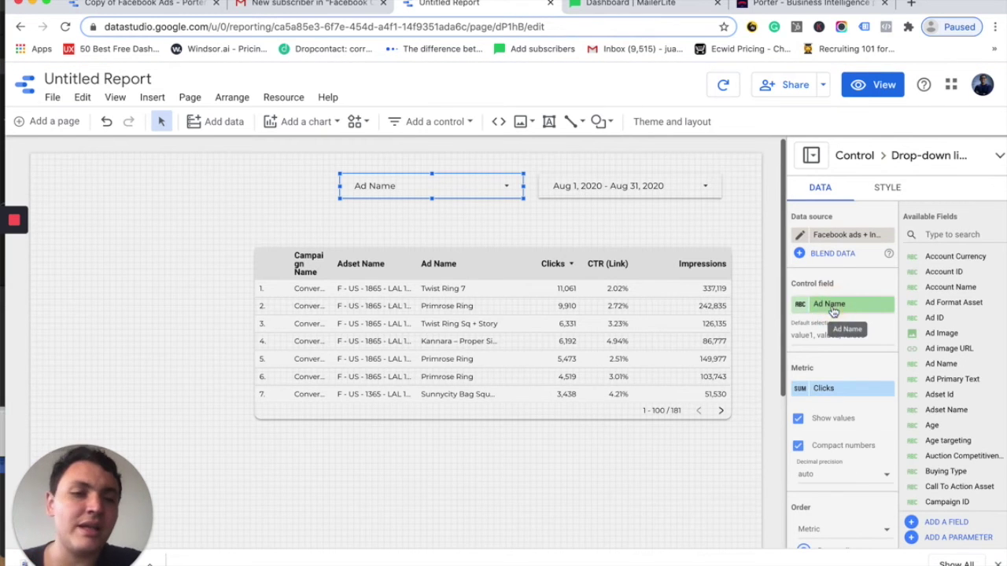
left_click(832, 308)
type("PUBLS")
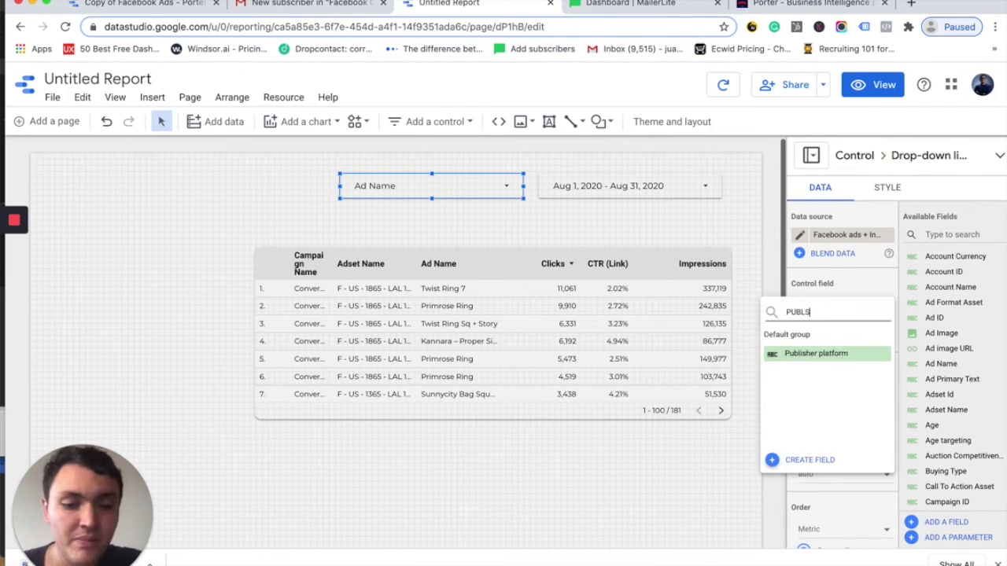
key("BackSpace")
key("BackSpace")
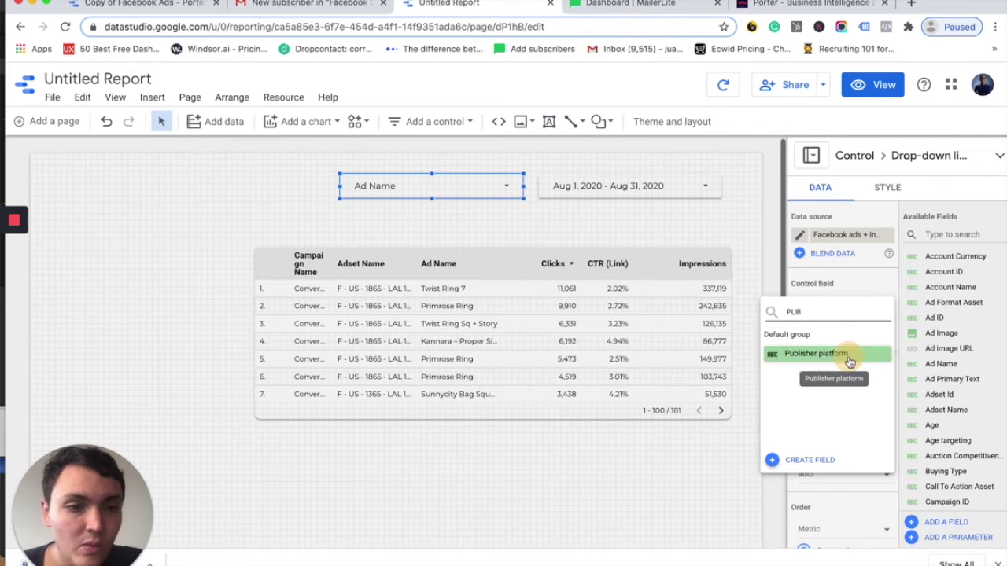
left_click(850, 354)
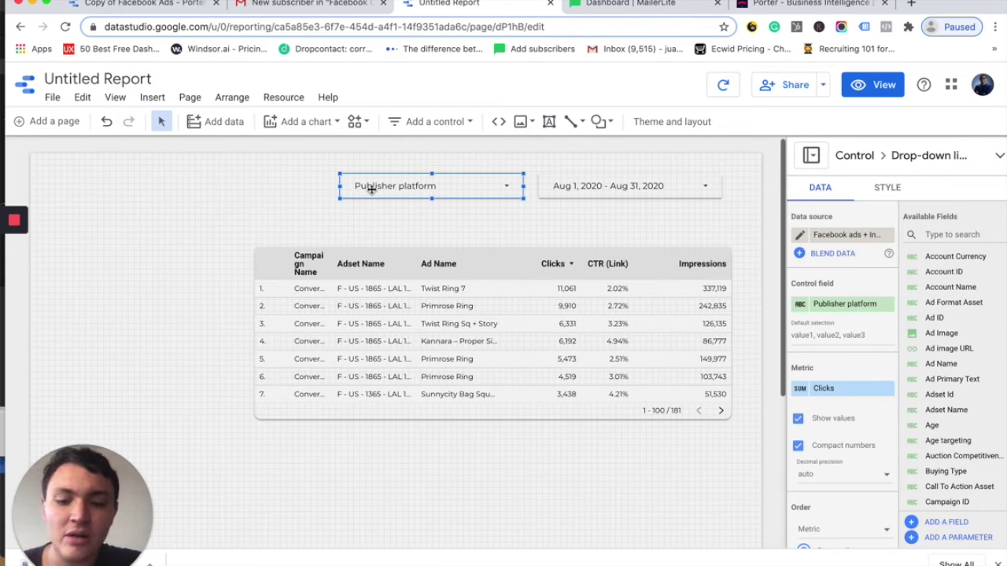
Step: Duplicate the filter, move the copy left, and set its field to Device Platform
key("super+d")
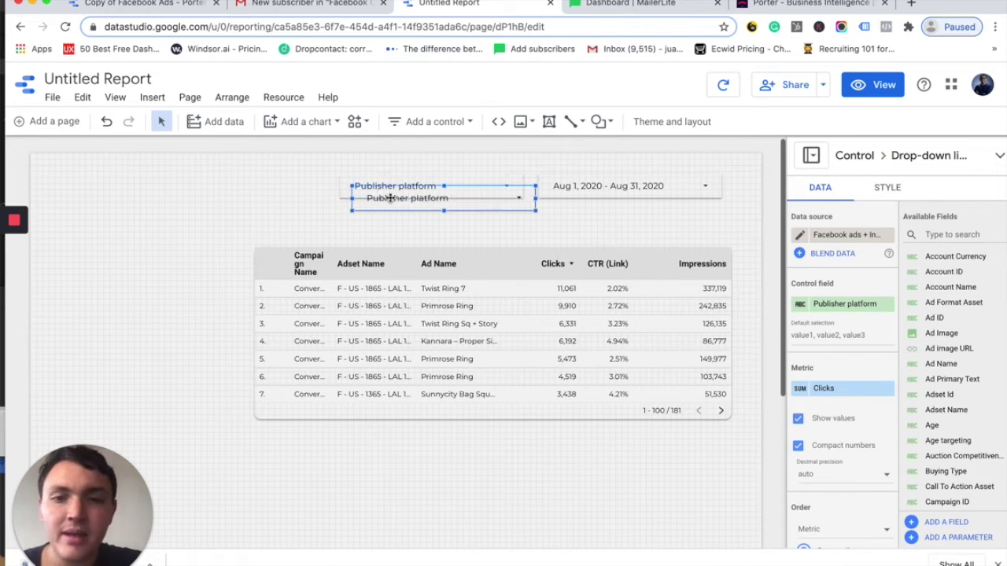
left_click_drag(415, 197, 293, 192)
left_click(845, 307)
type("device")
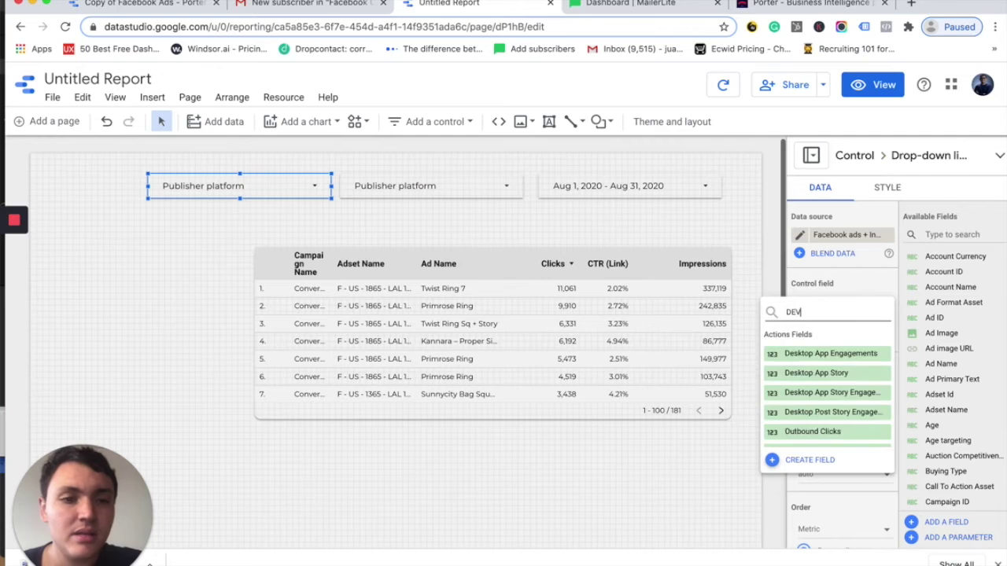
left_click(842, 353)
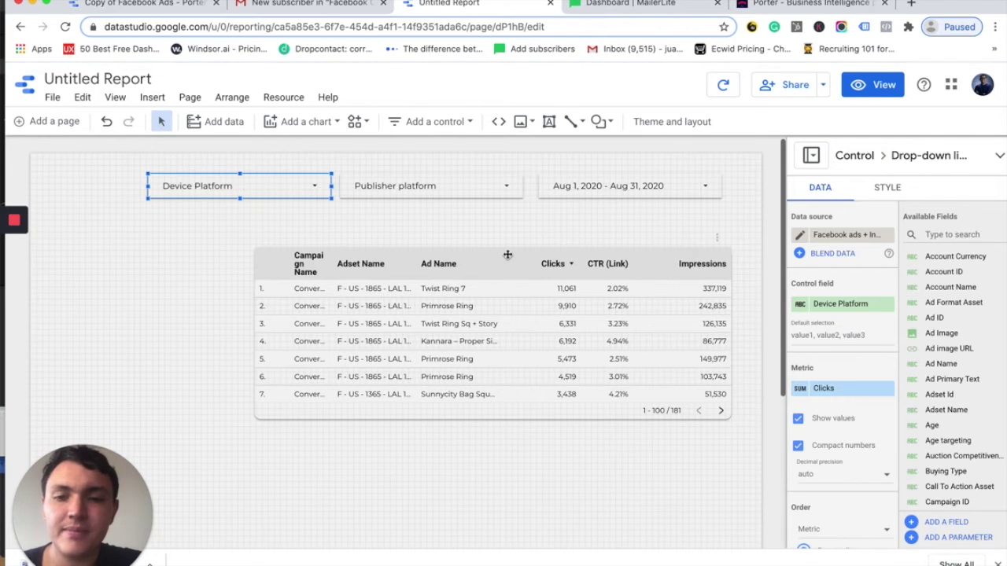
Step: Draw a white rectangle band with a border shadow across the top of the page
left_click(188, 229)
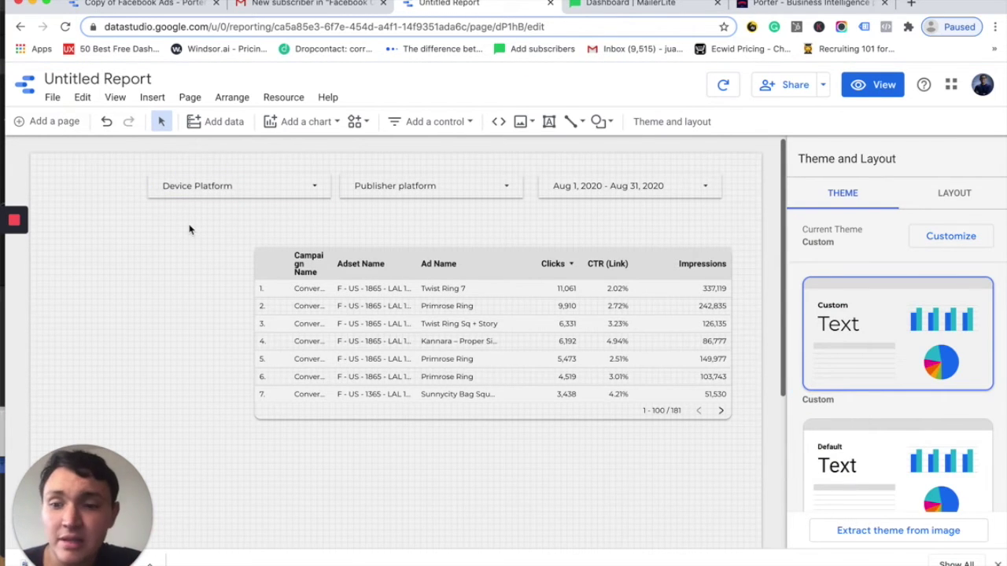
left_click(153, 97)
scroll(149, 347, "down", 1)
scroll(149, 347, "down", 4)
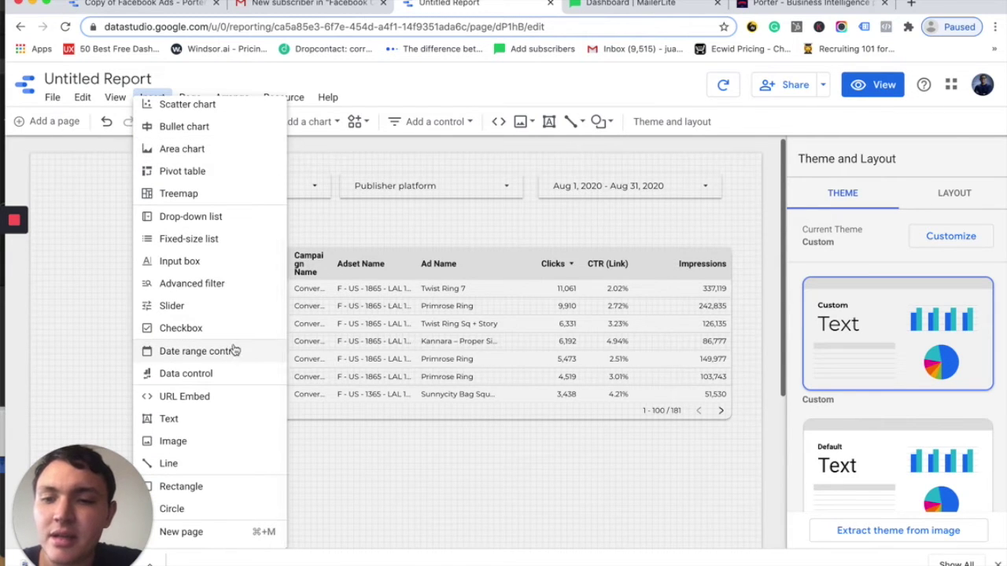
left_click(200, 486)
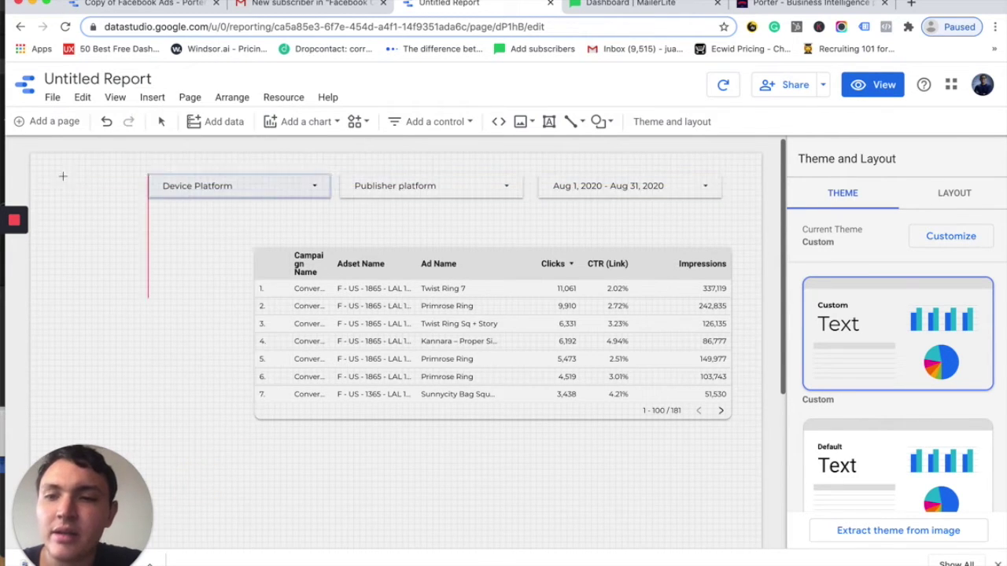
left_click_drag(30, 153, 763, 210)
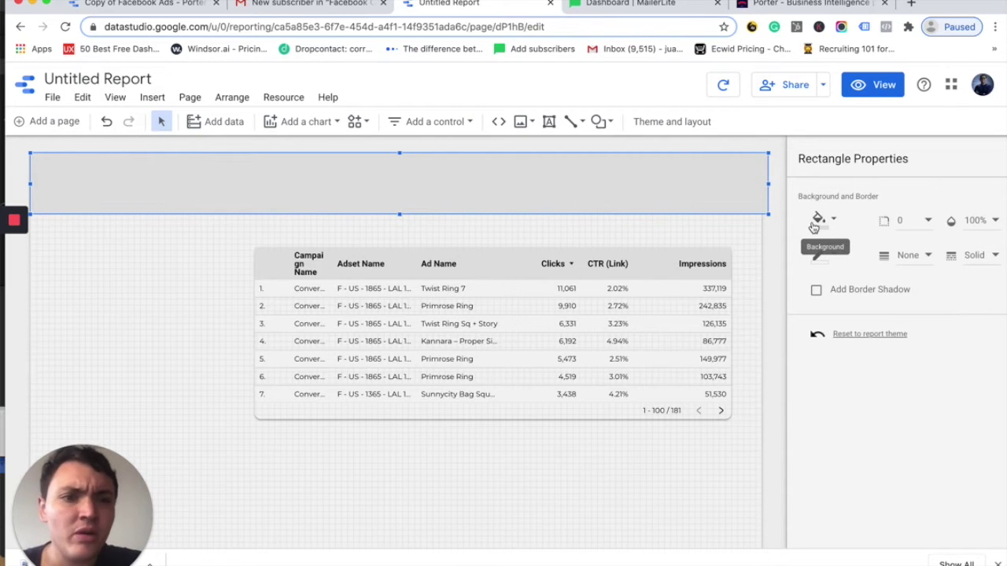
left_click(818, 220)
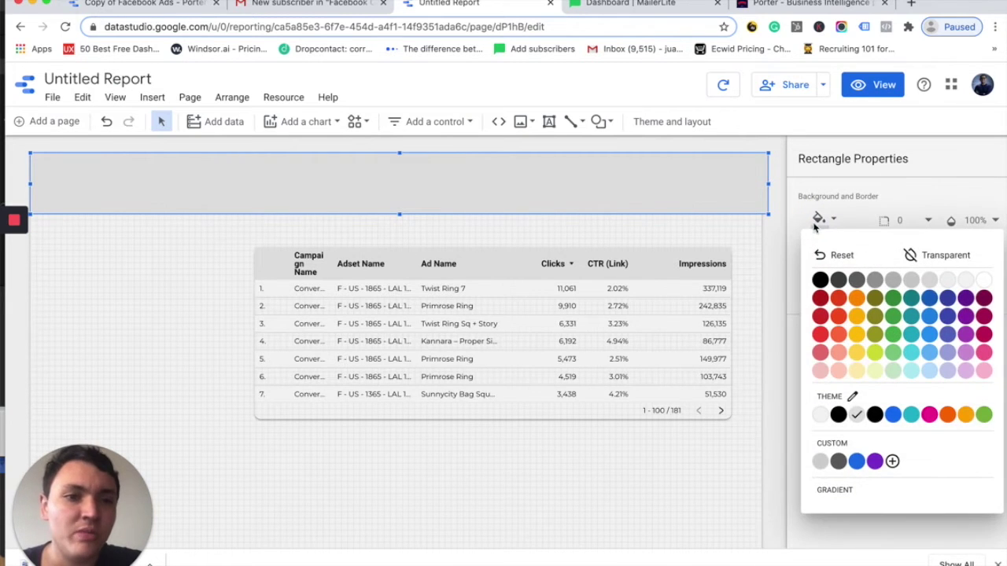
left_click(984, 282)
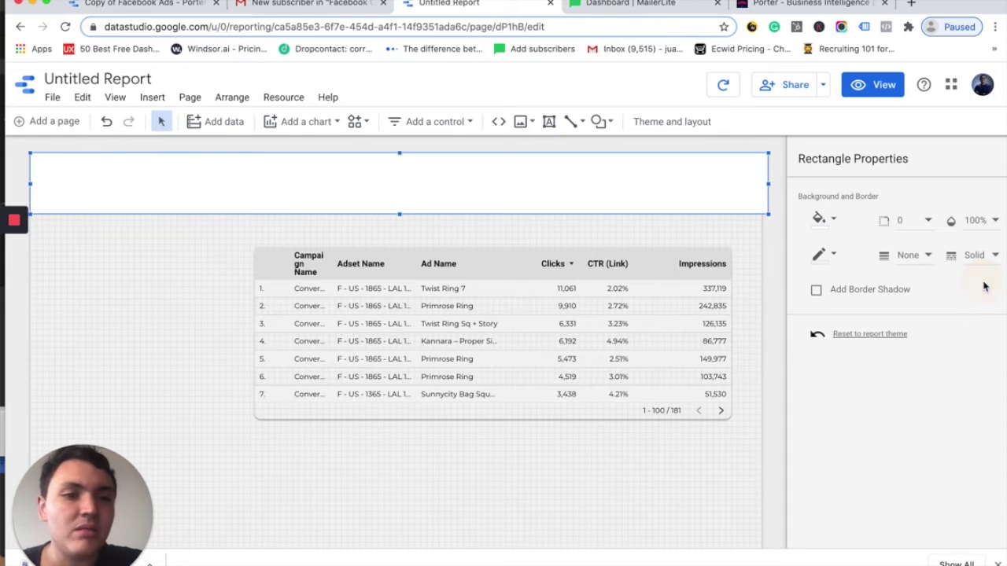
left_click(816, 290)
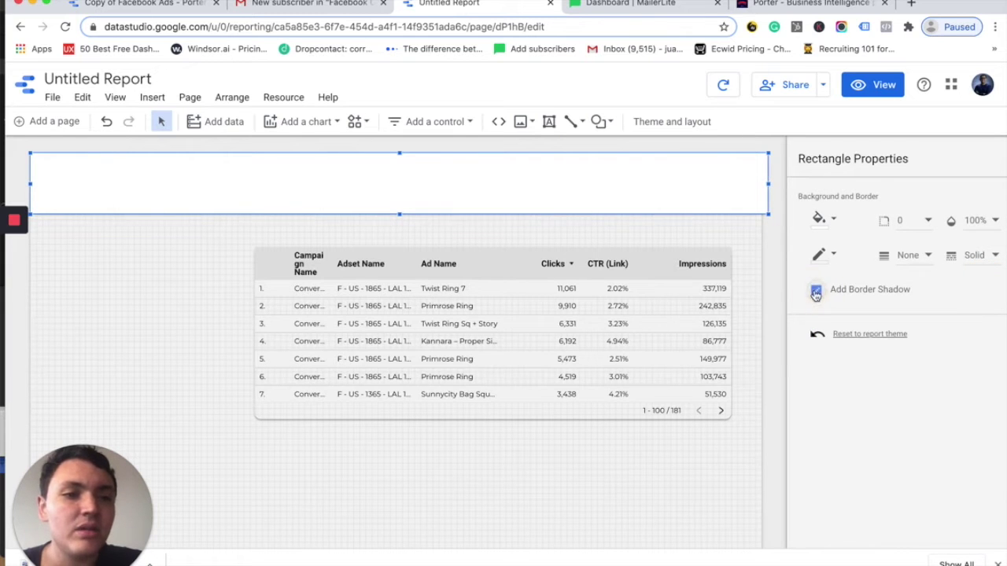
right_click(393, 169)
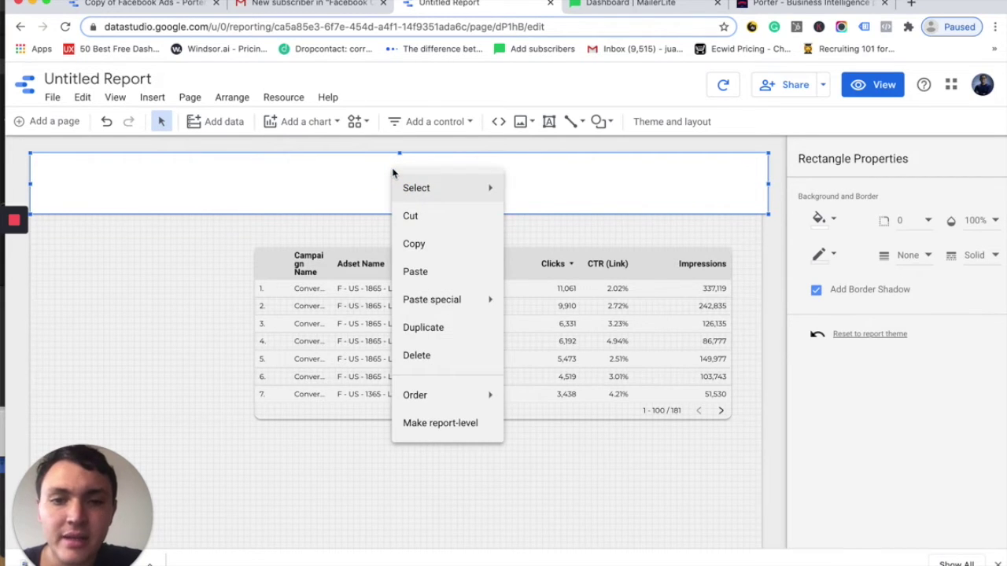
mouse_move(429, 397)
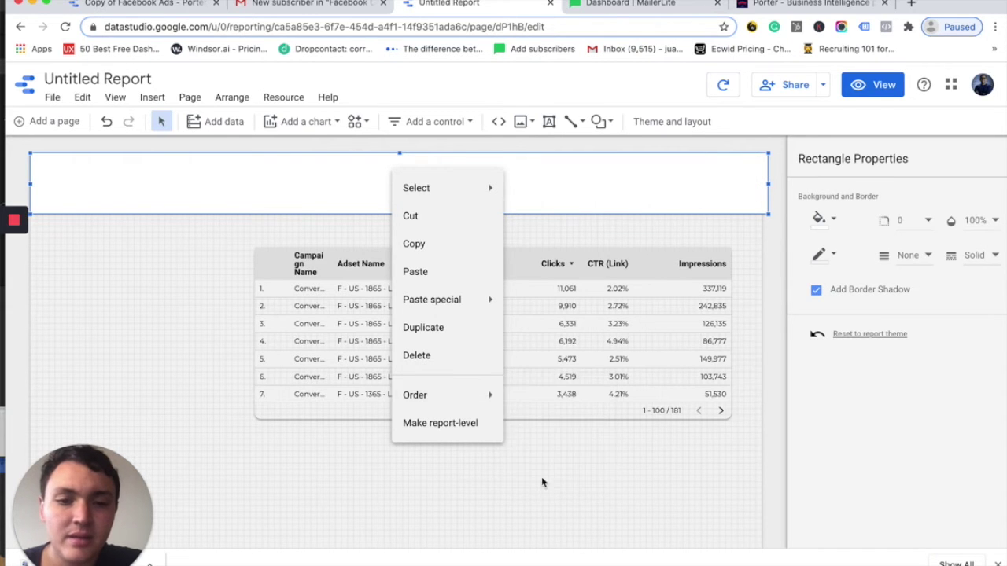
Step: Send the header band behind the filters and draw an image box at its left end
mouse_move(490, 397)
left_click(533, 480)
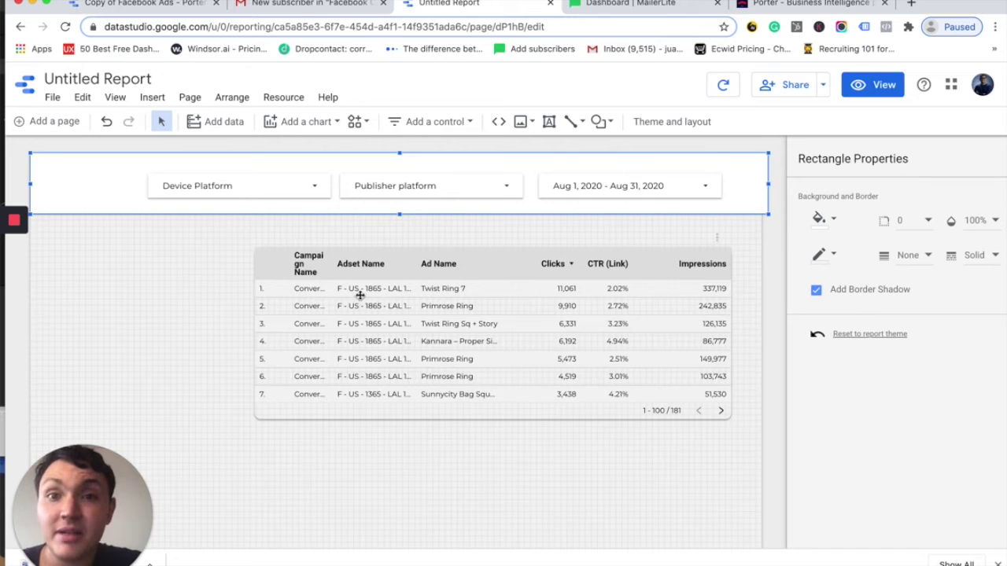
left_click(153, 98)
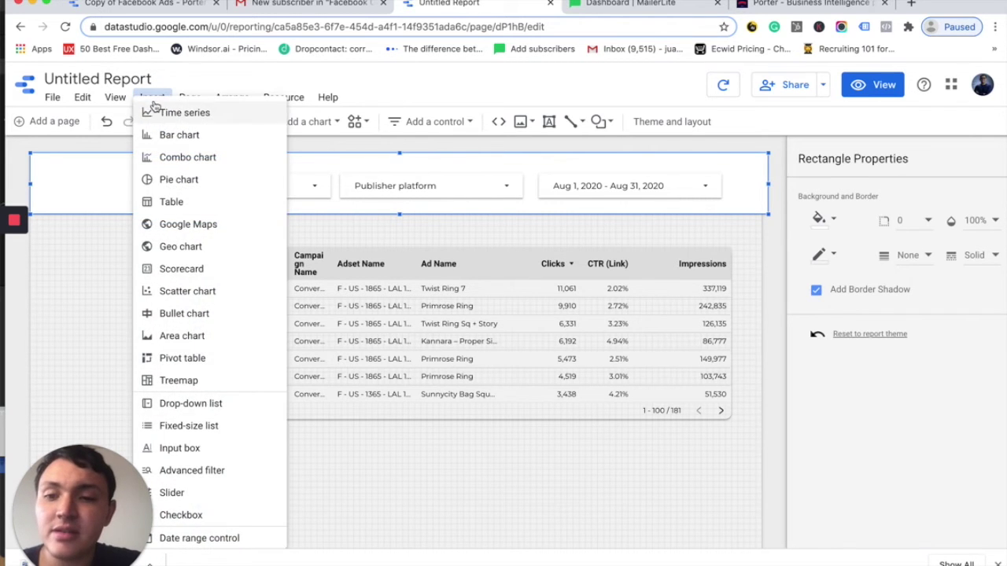
scroll(175, 314, "down", 5)
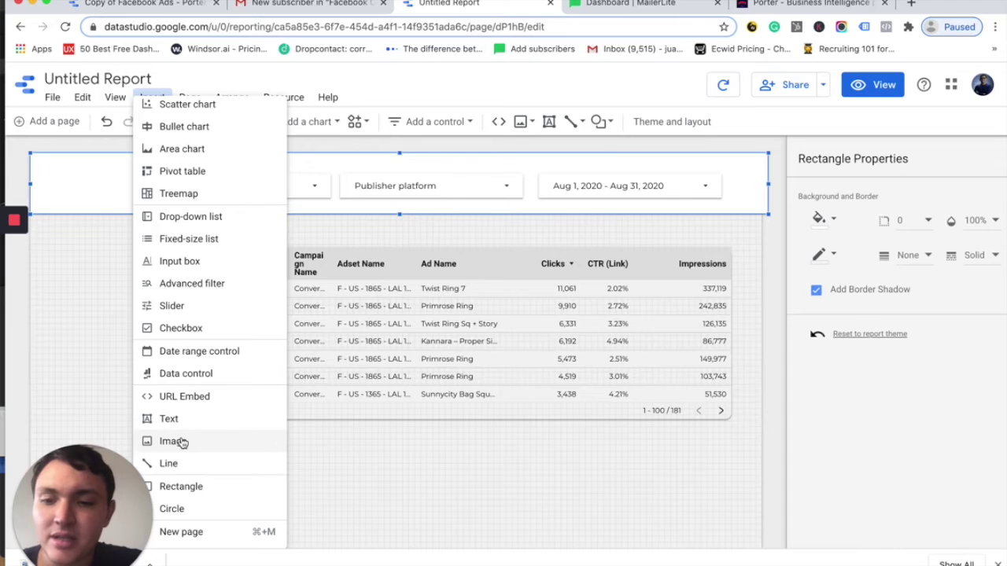
left_click(177, 441)
left_click_drag(42, 163, 177, 235)
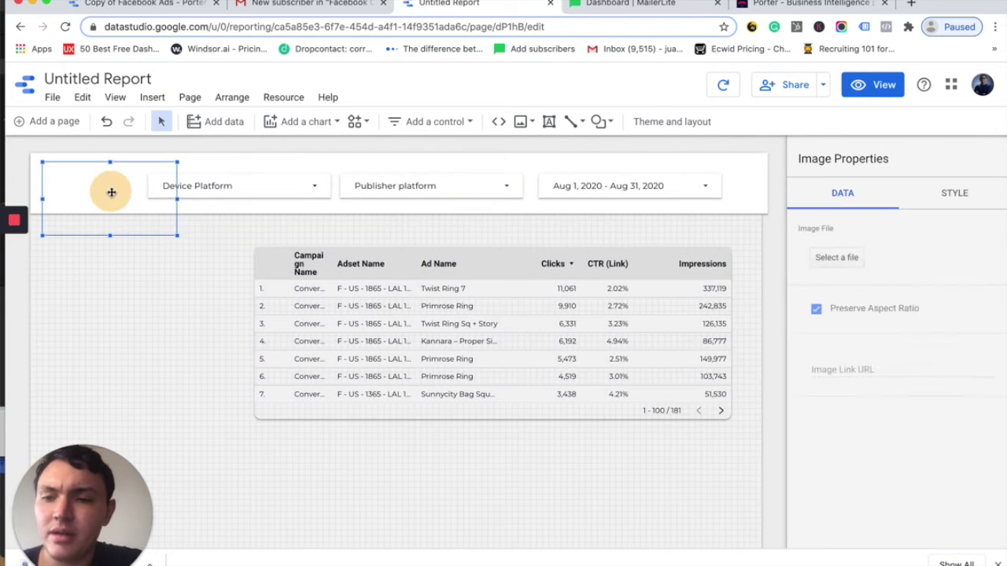
left_click_drag(111, 192, 99, 192)
Step: Load the porter logo from Downloads and shrink it to sit beside the filters
left_click(823, 260)
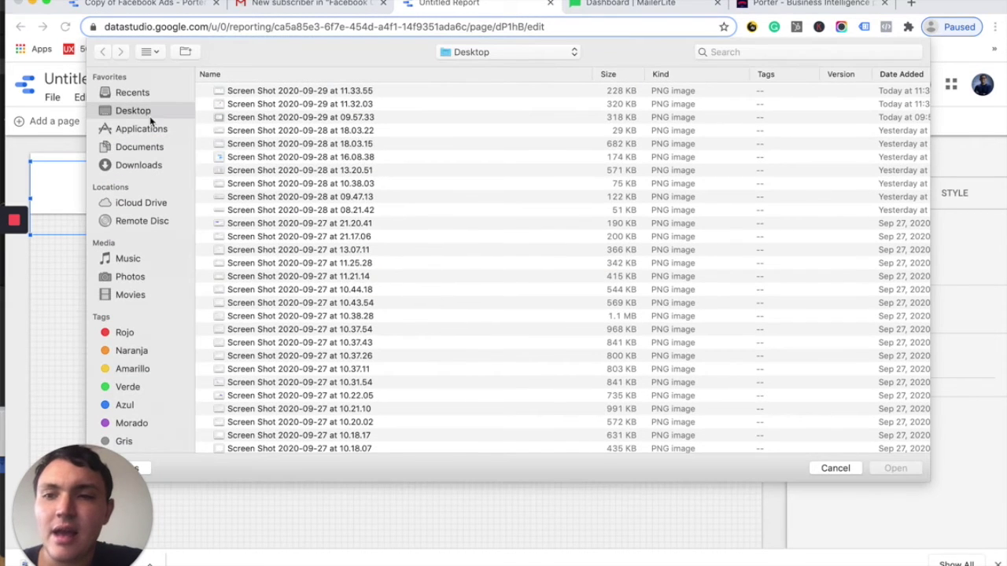
left_click(149, 165)
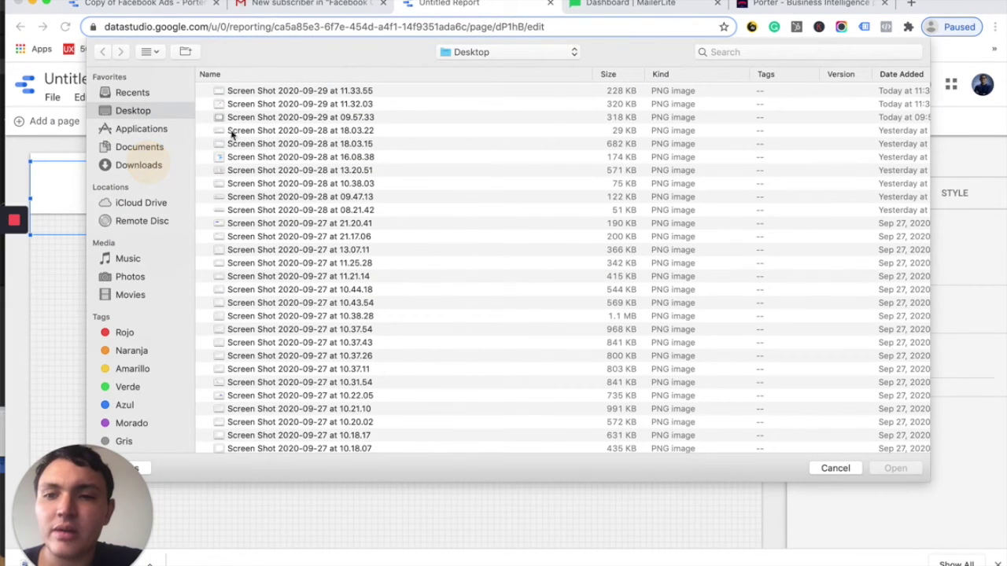
left_click(270, 91)
left_click(895, 468)
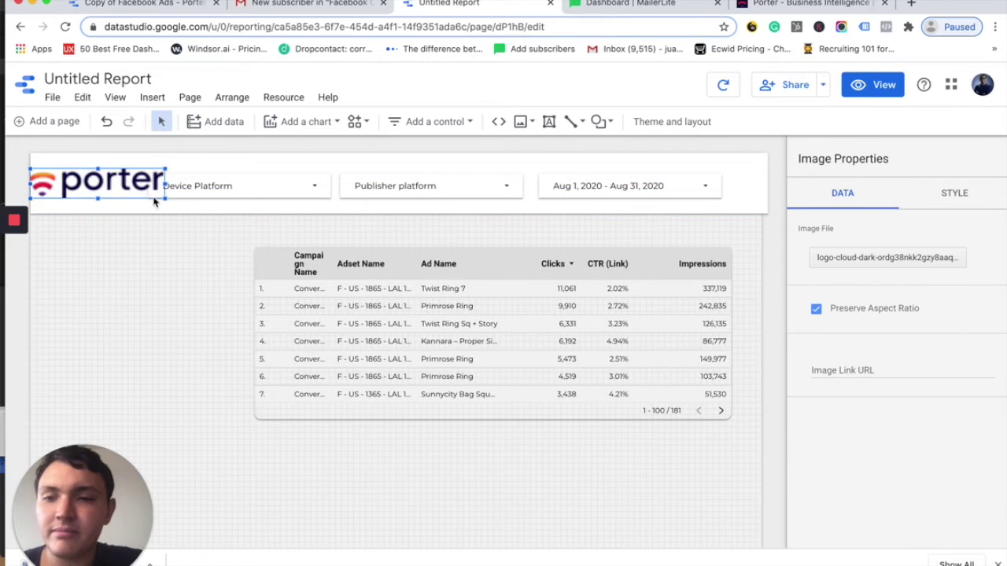
left_click_drag(165, 201, 82, 190)
scroll(284, 302, "down", 1)
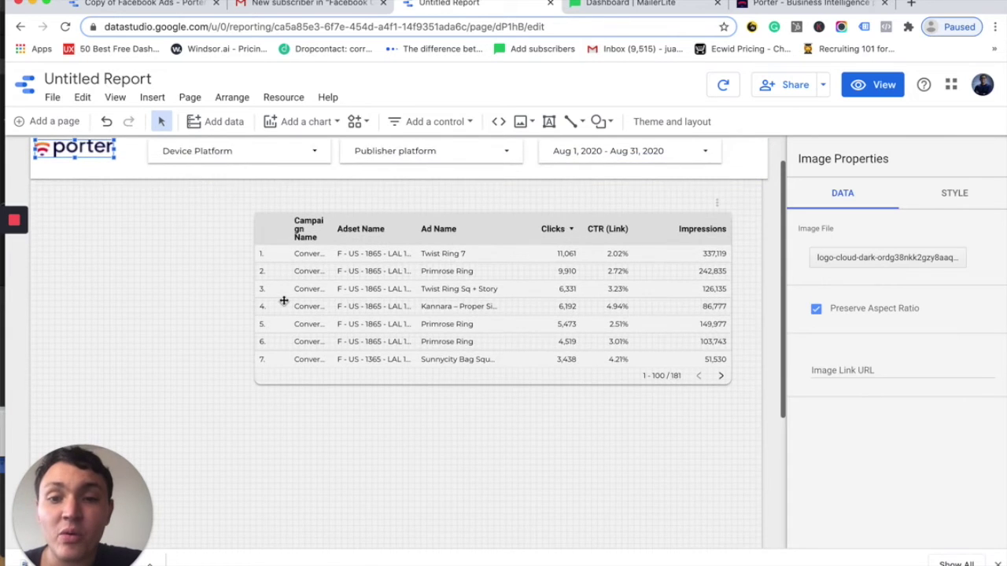
Step: Place an Impressions scorecard below the logo, widen it, and drag copies down the left side
scroll(283, 301, "up", 1)
scroll(283, 302, "up", 1)
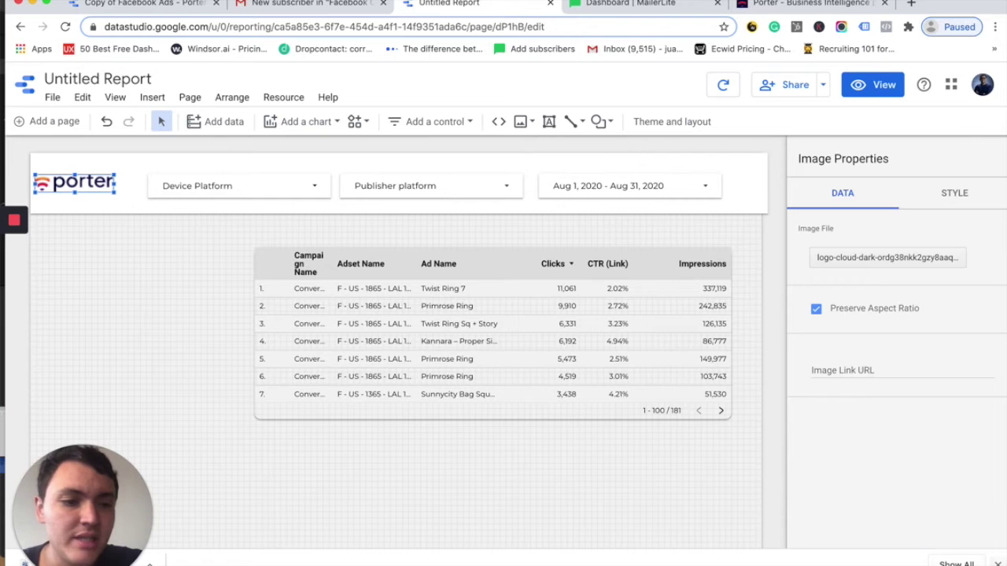
left_click(152, 97)
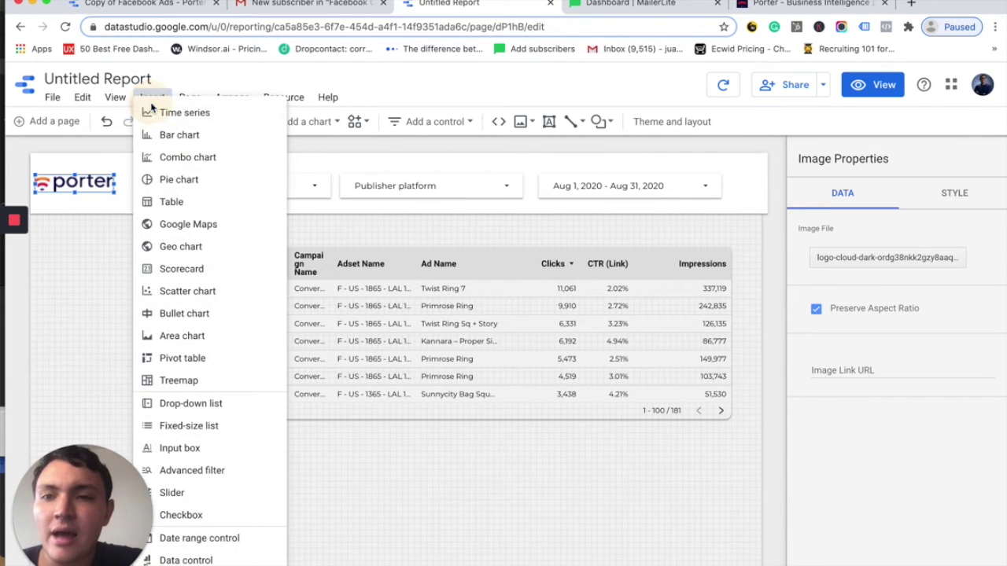
left_click(201, 271)
left_click(53, 251)
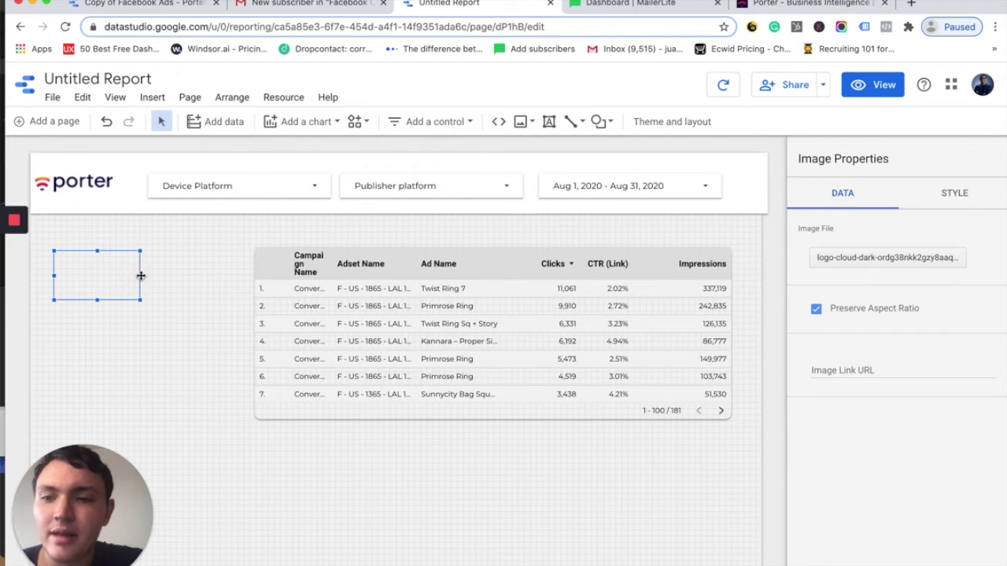
left_click_drag(140, 276, 177, 273)
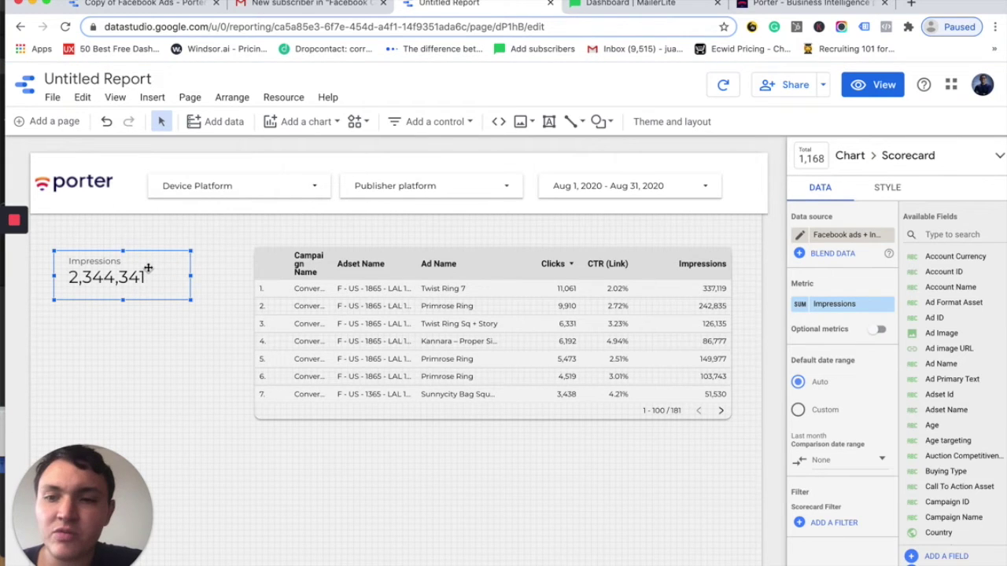
left_click_drag(123, 250, 124, 252)
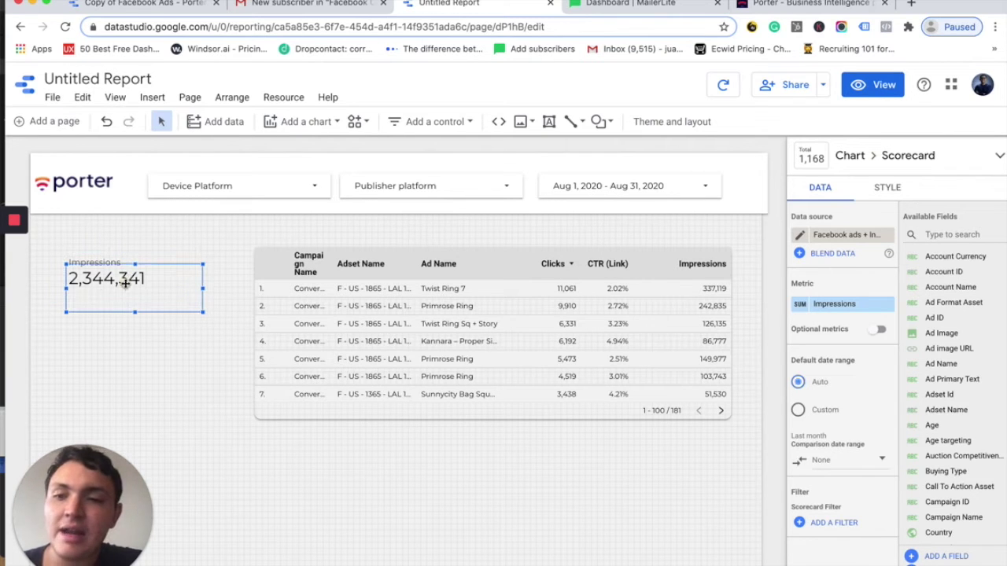
left_click_drag(129, 280, 103, 389)
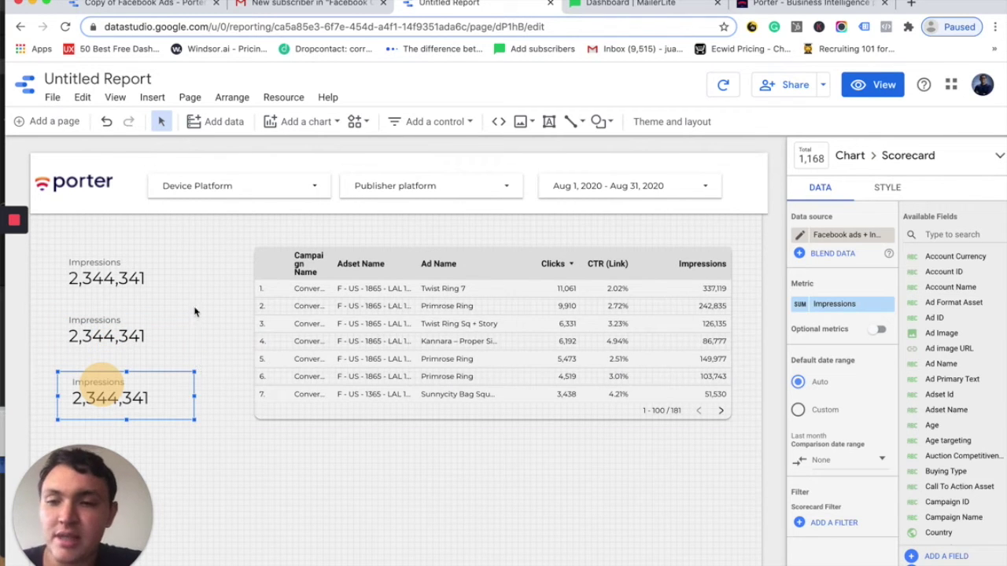
Step: Switch the top scorecard's metric to Clicks and widen it
left_click(114, 274)
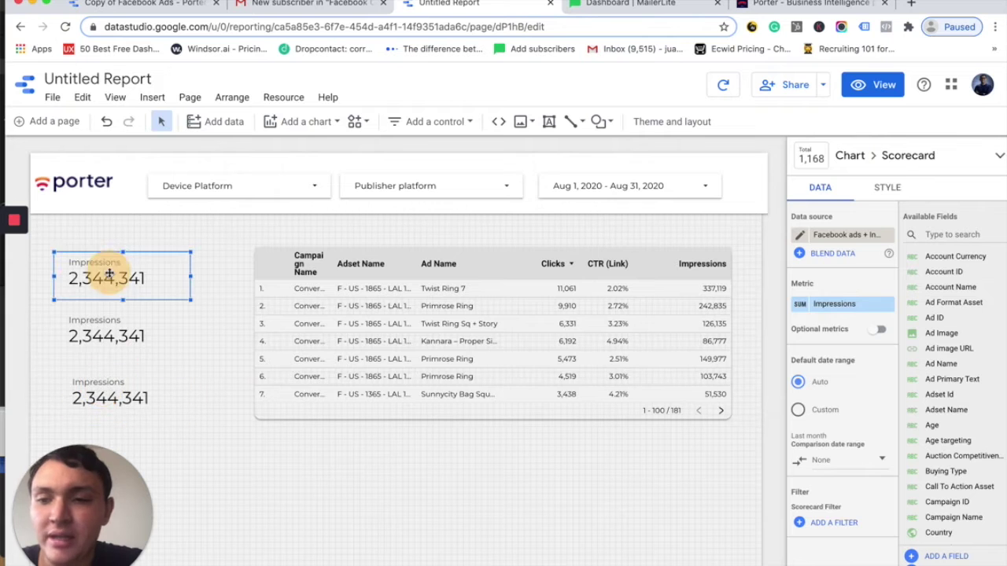
left_click(843, 311)
type("CLICKS")
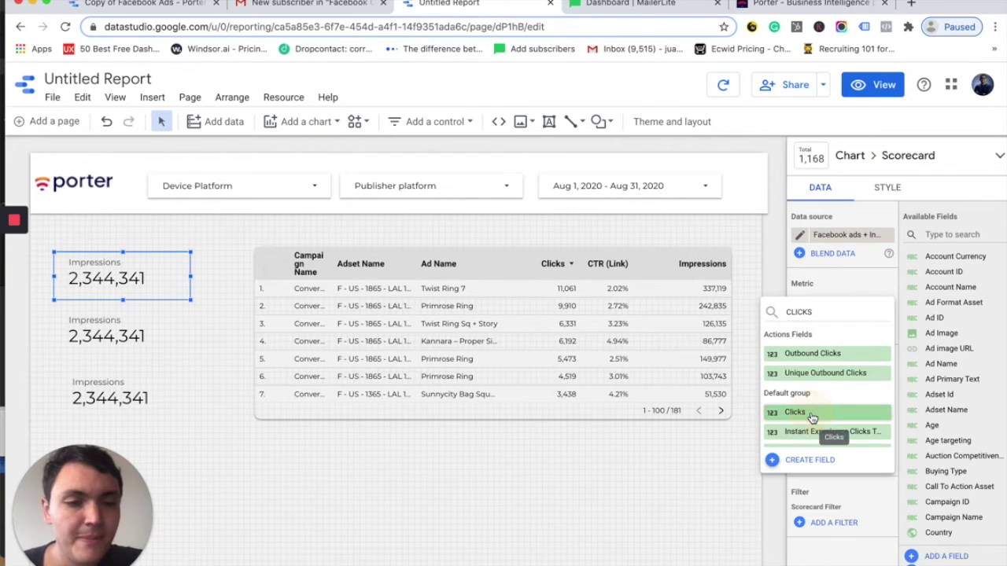
left_click(815, 415)
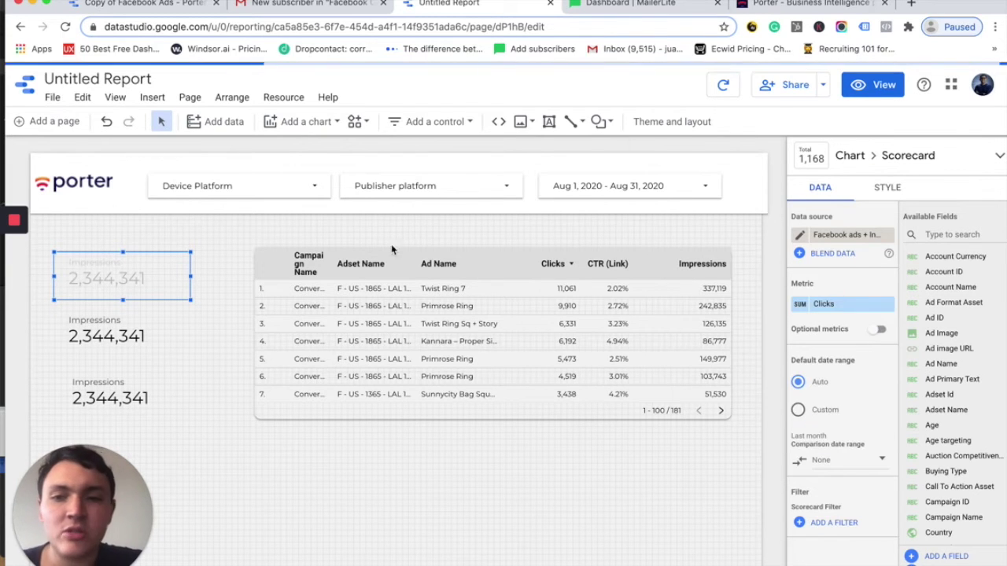
left_click_drag(193, 277, 228, 281)
Step: Give the Clicks card a white background, corner radius 10 and a border shadow
left_click(888, 192)
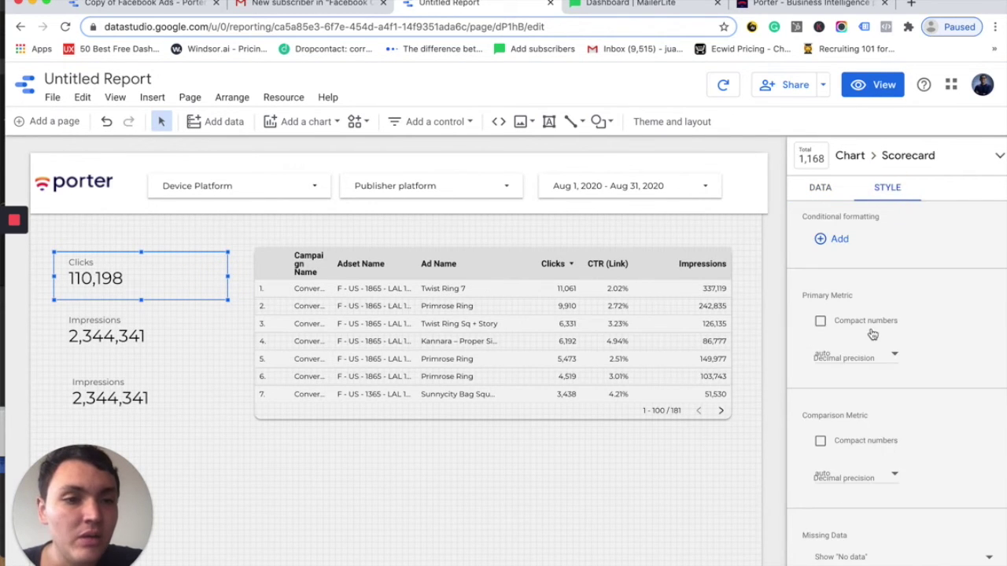
scroll(872, 335, "down", 10)
scroll(828, 306, "up", 5)
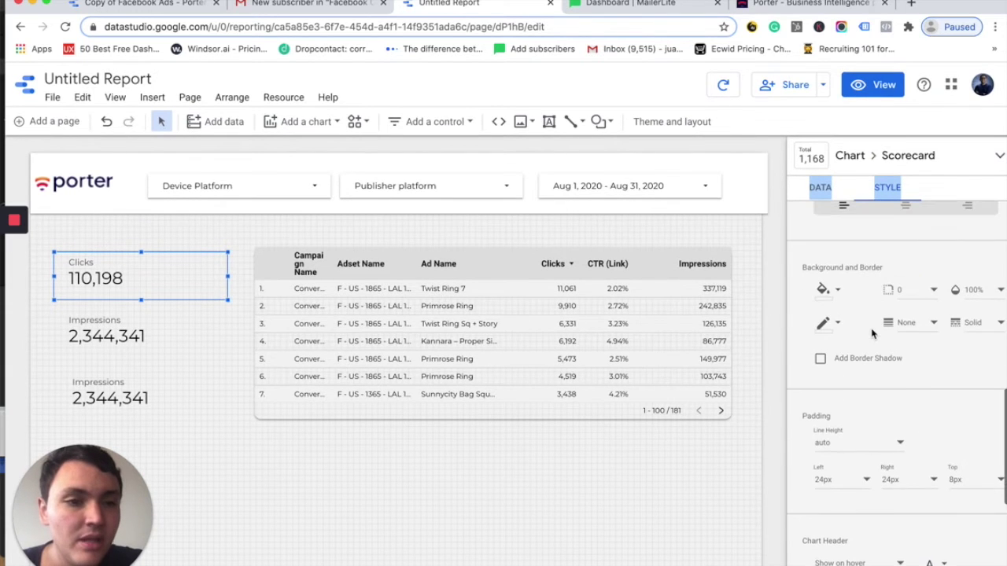
left_click(824, 291)
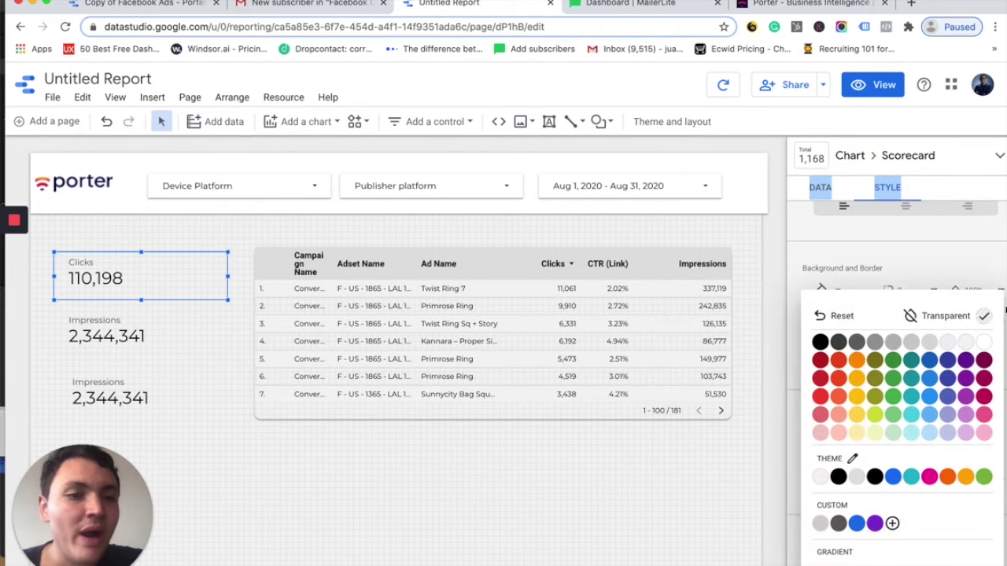
left_click(987, 343)
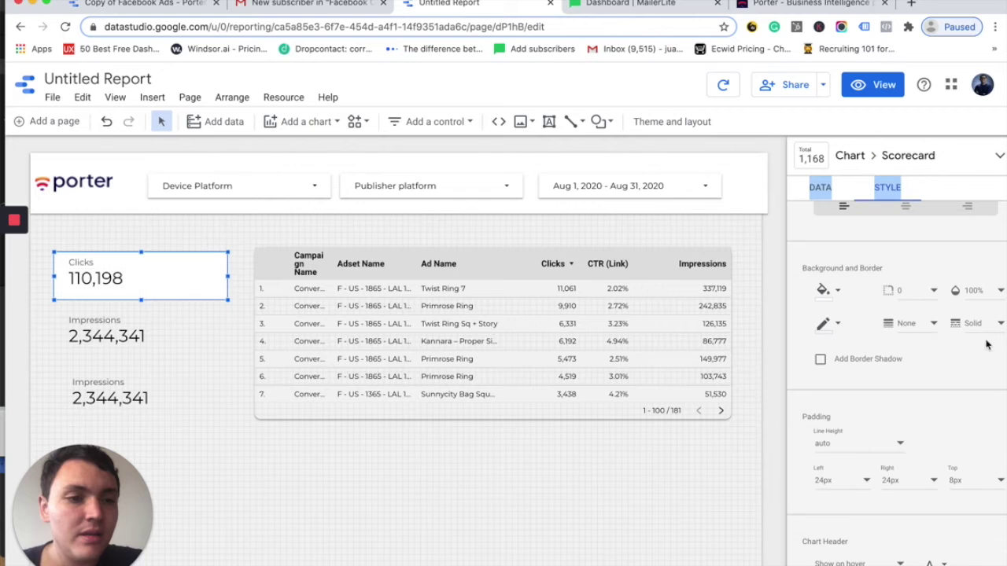
left_click(911, 293)
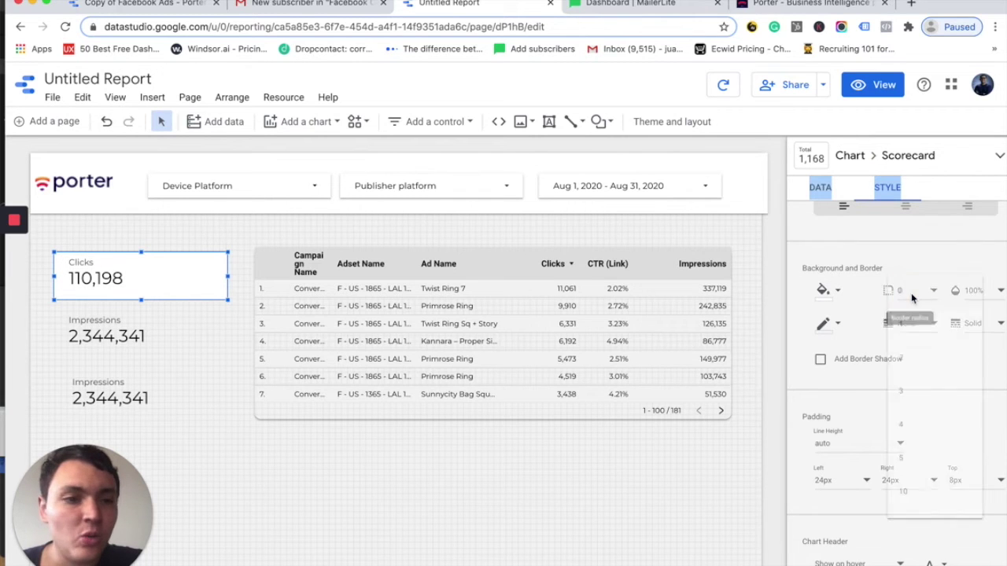
left_click(915, 496)
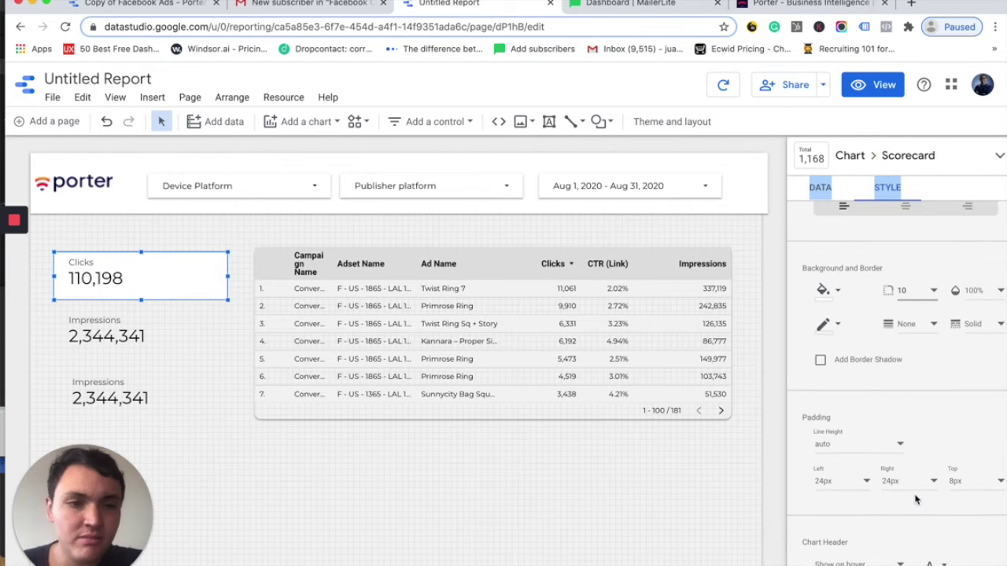
left_click(820, 361)
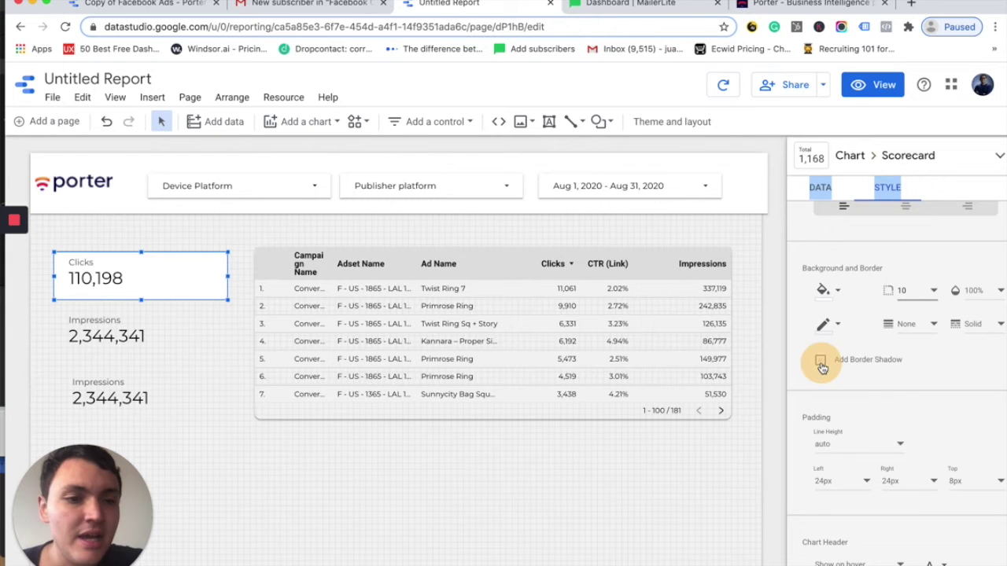
left_click(761, 450)
left_click(158, 269)
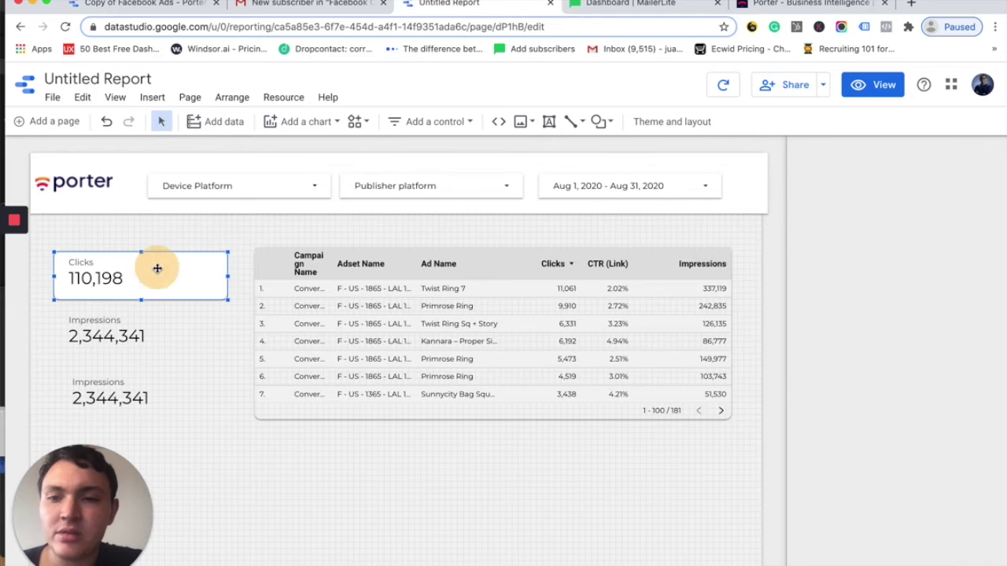
Step: Turn an offset copy of the Clicks card into a sparkline sized inside the card beside 110,198
left_click_drag(157, 268, 172, 287)
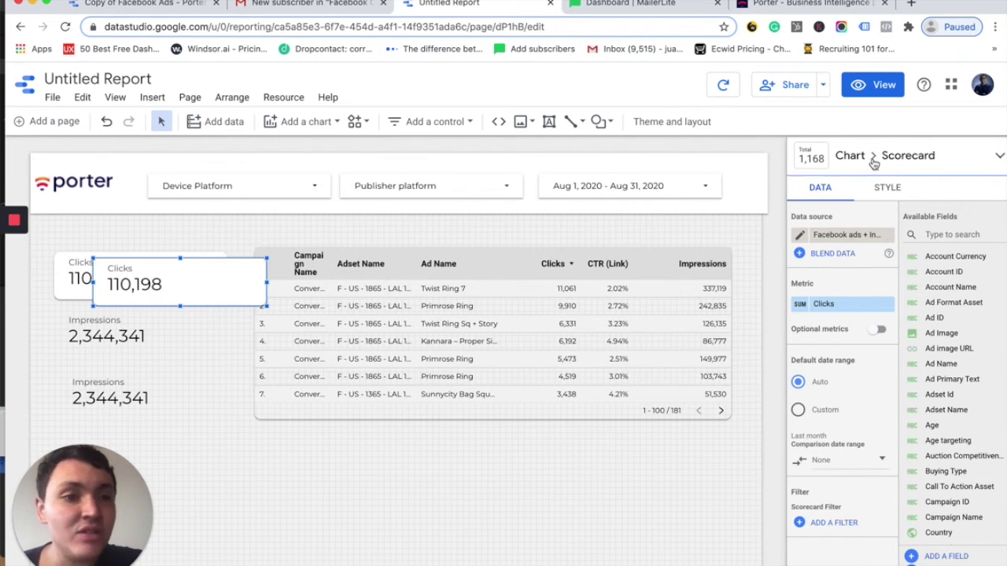
left_click(998, 160)
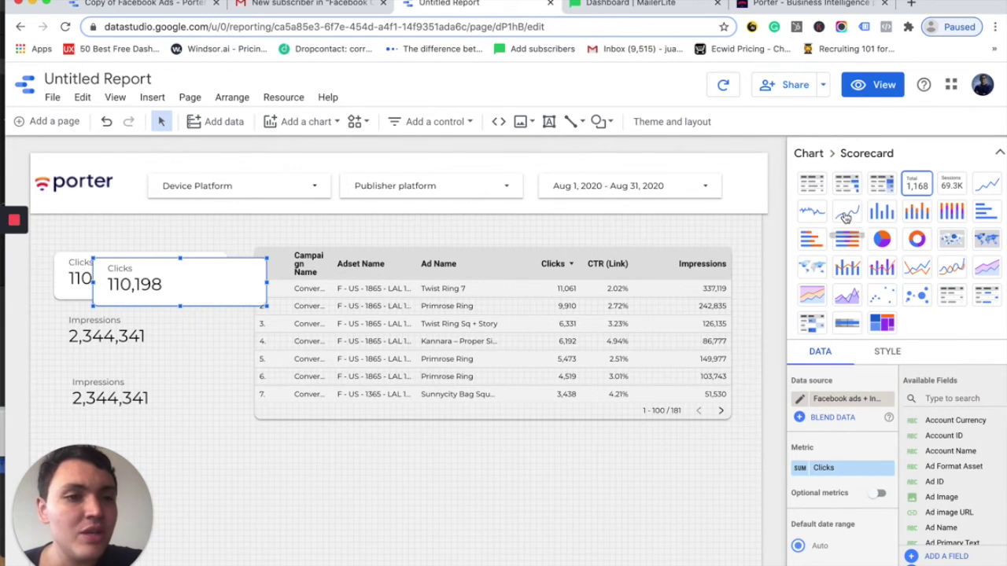
left_click(812, 217)
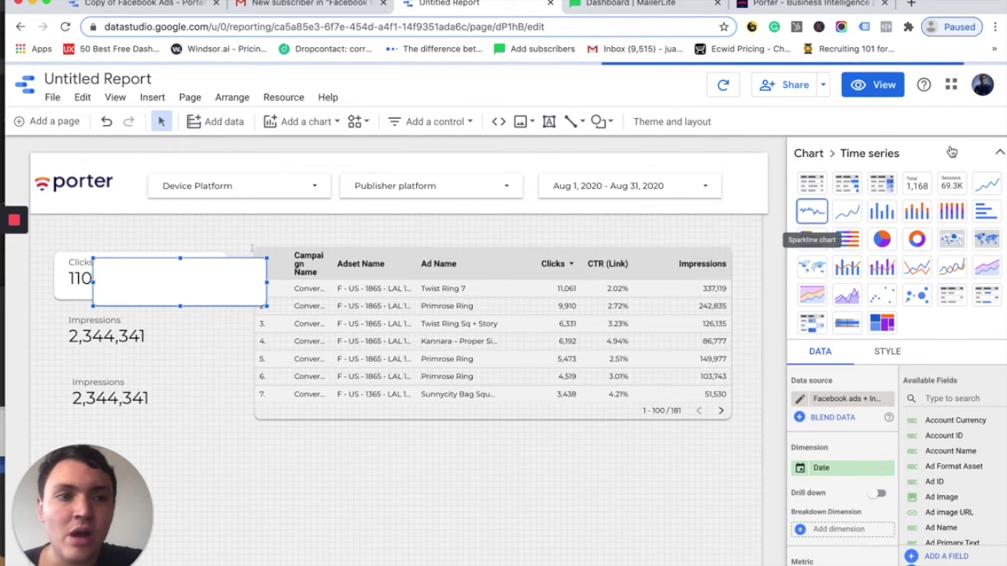
left_click(996, 154)
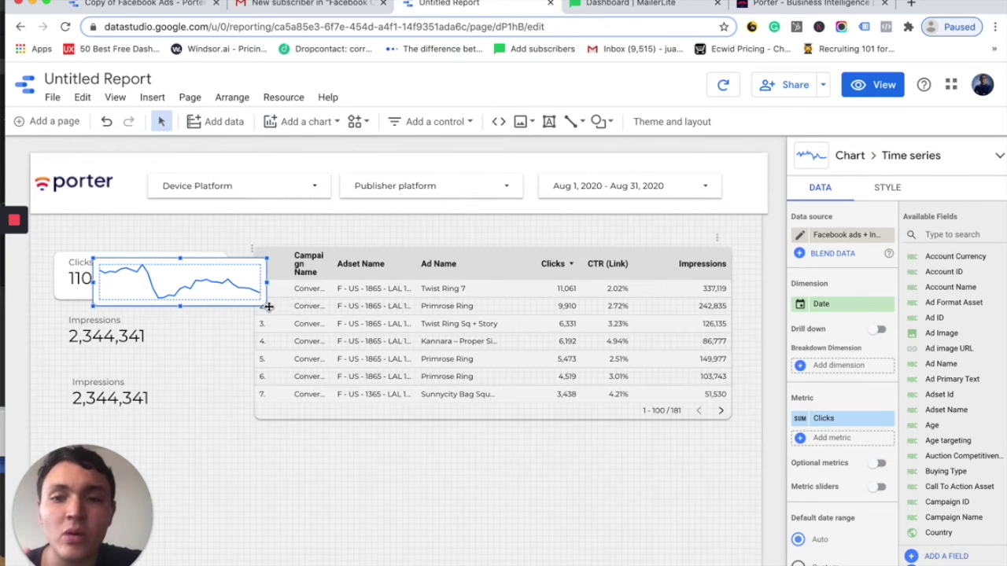
left_click_drag(265, 307, 211, 276)
left_click_drag(111, 278, 132, 278)
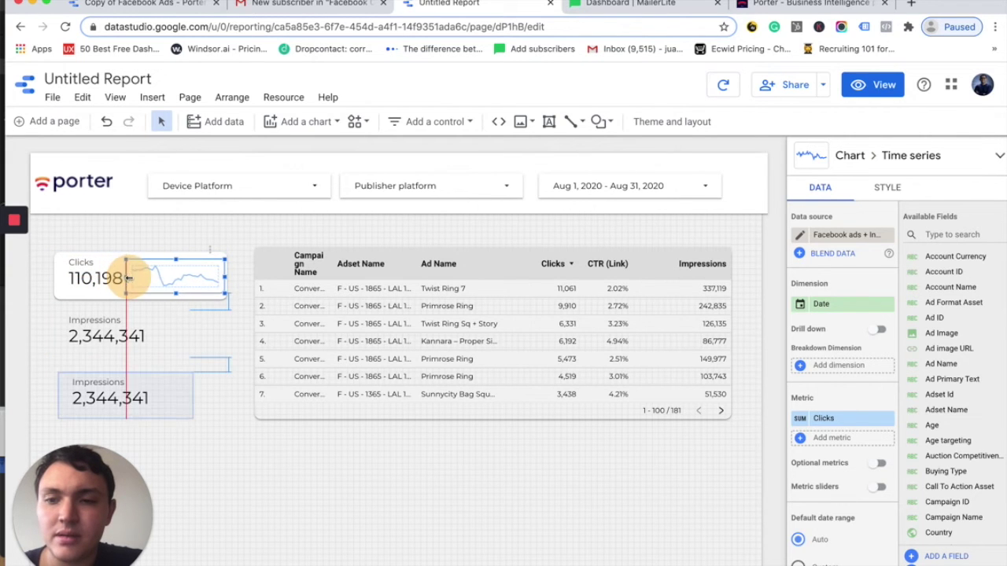
Step: Set the Clicks sparkline's background colour to Transparent
left_click(198, 321)
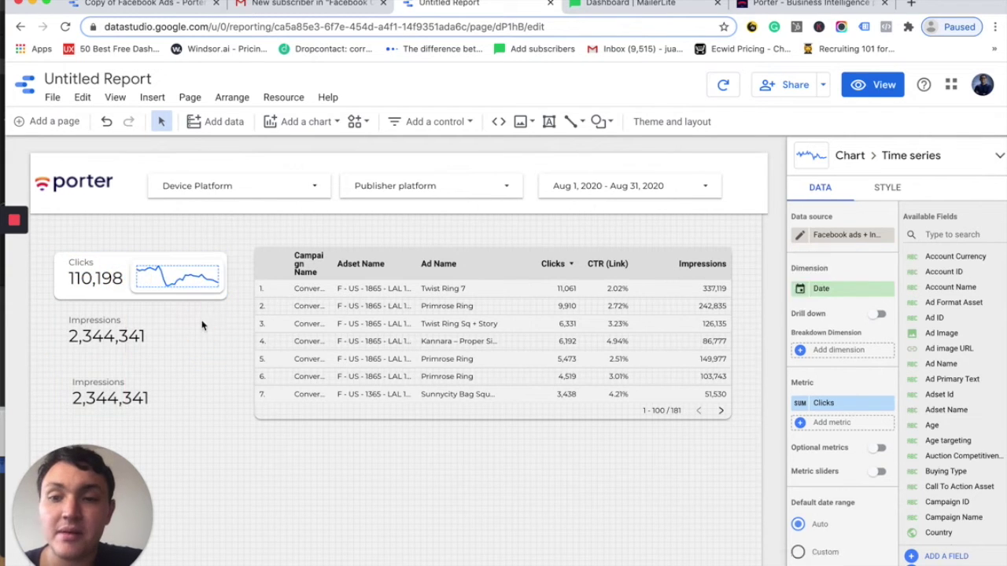
left_click(174, 279)
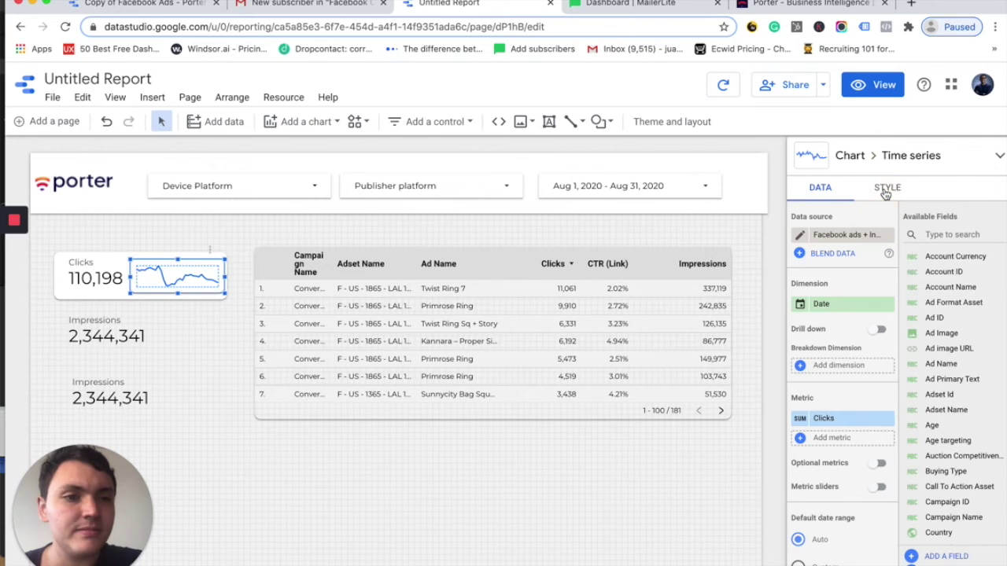
left_click(885, 189)
scroll(888, 394, "down", 5)
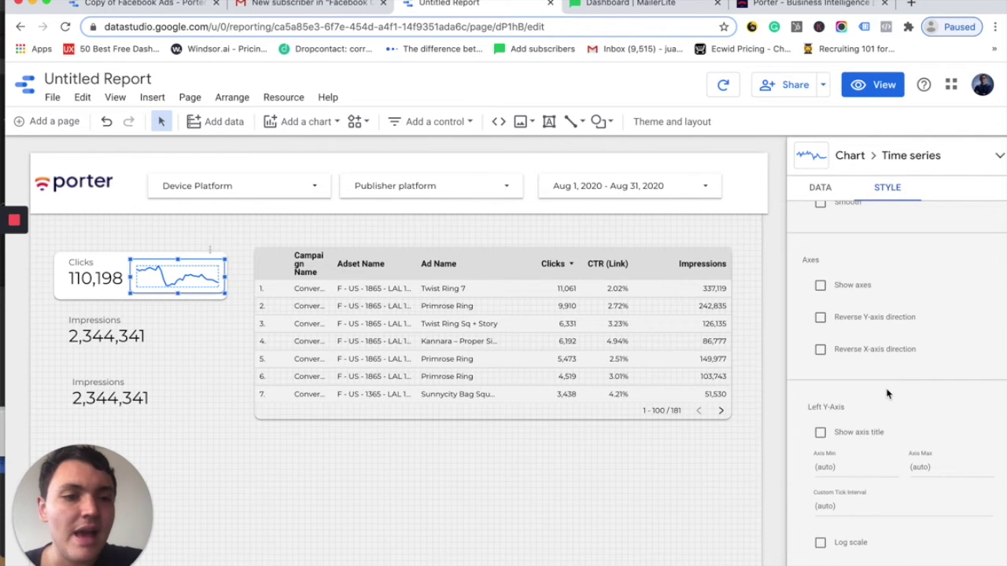
scroll(887, 393, "down", 10)
scroll(882, 332, "up", 5)
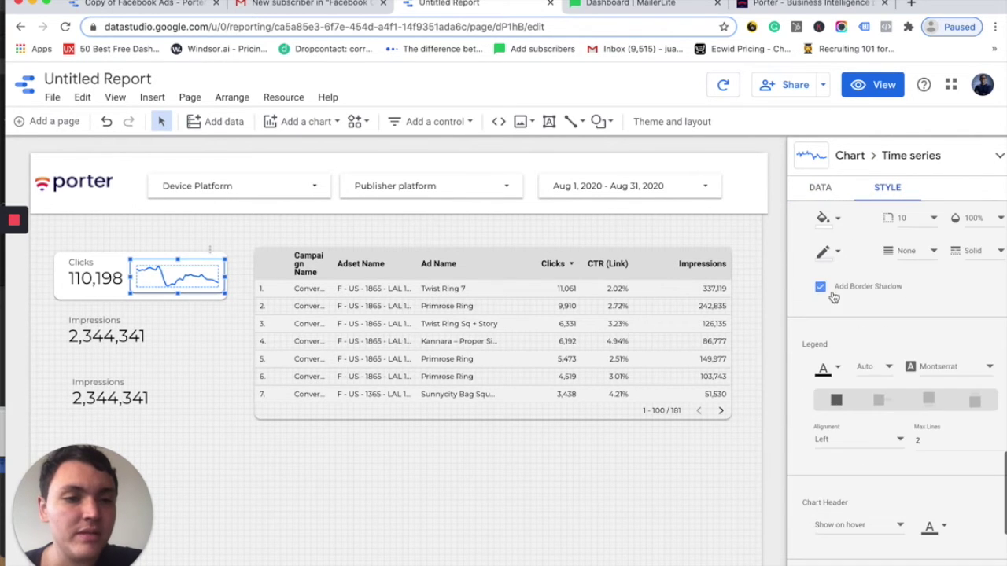
left_click(825, 250)
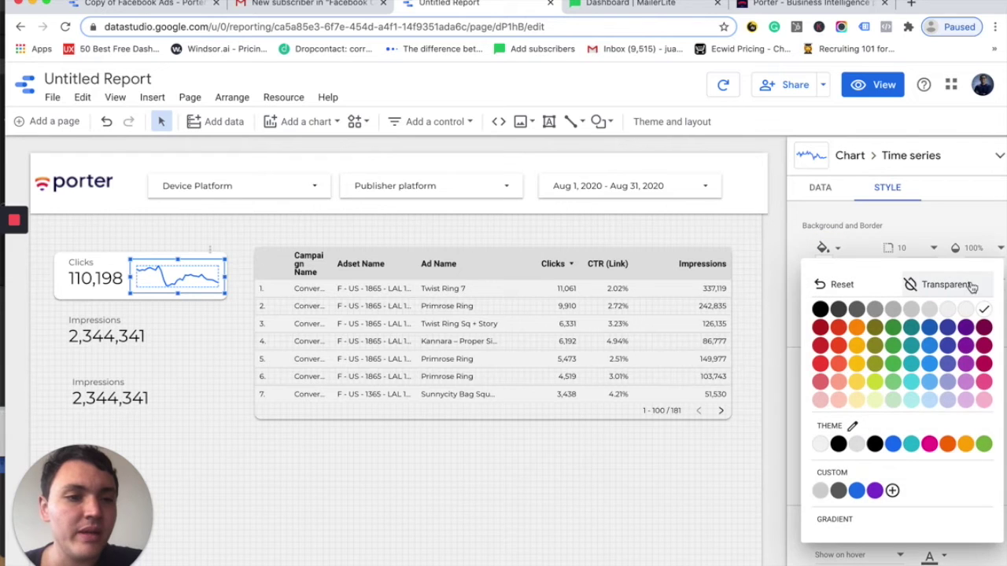
left_click(965, 285)
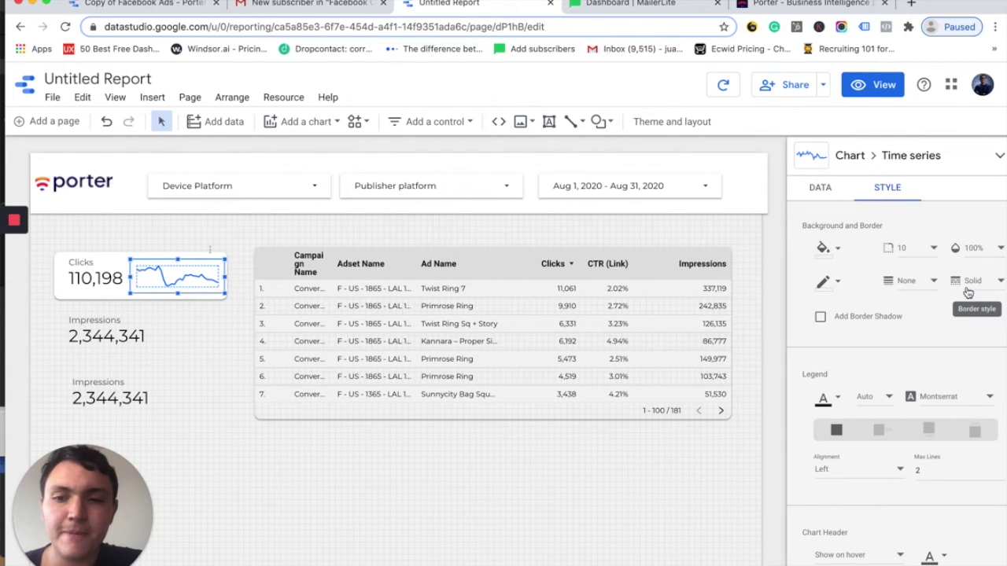
left_click(319, 232)
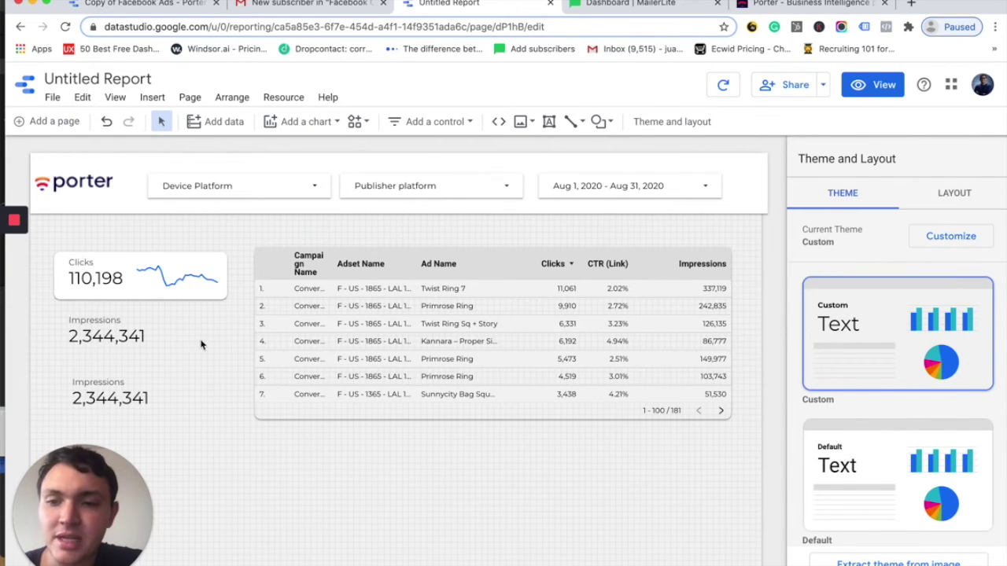
Step: Paste the Clicks scorecard's style only onto the upper Impressions scorecard
left_click(93, 279)
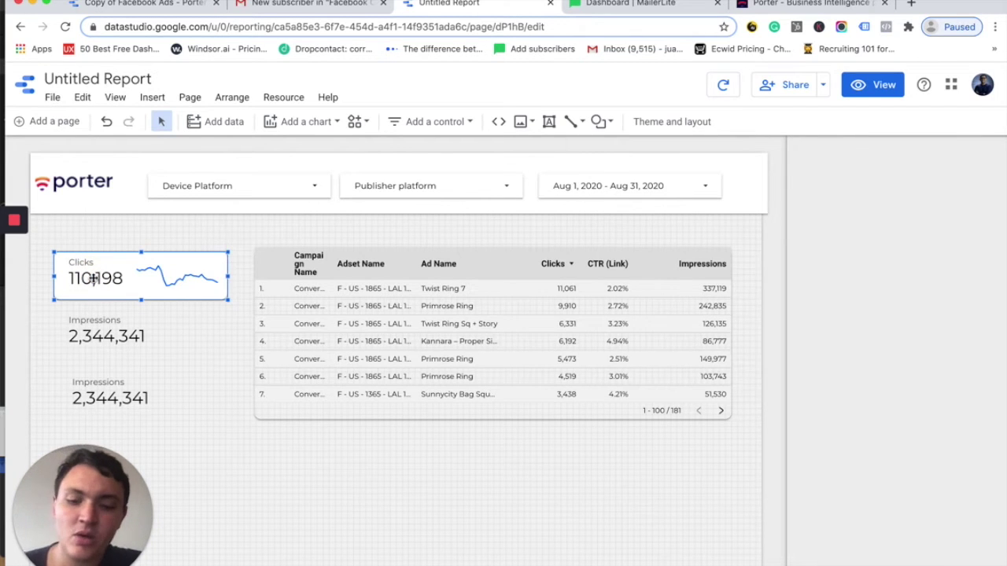
left_click(102, 323)
left_click(114, 335)
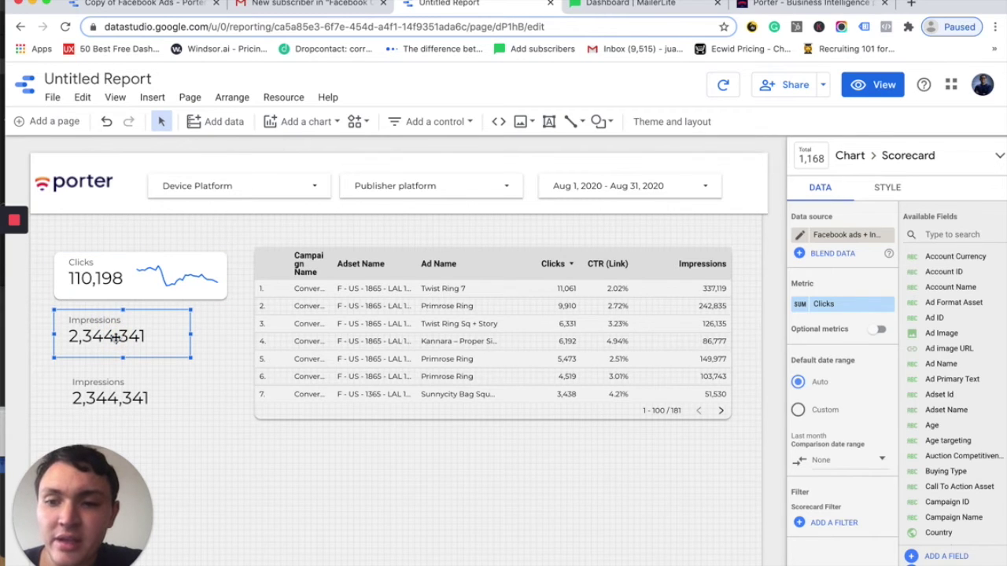
right_click(114, 335)
mouse_move(186, 195)
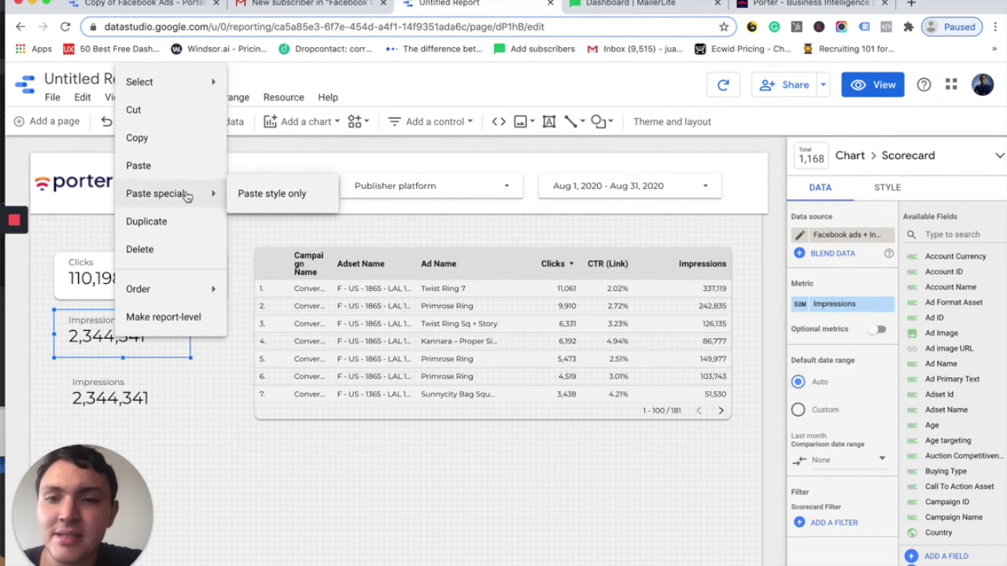
left_click(269, 194)
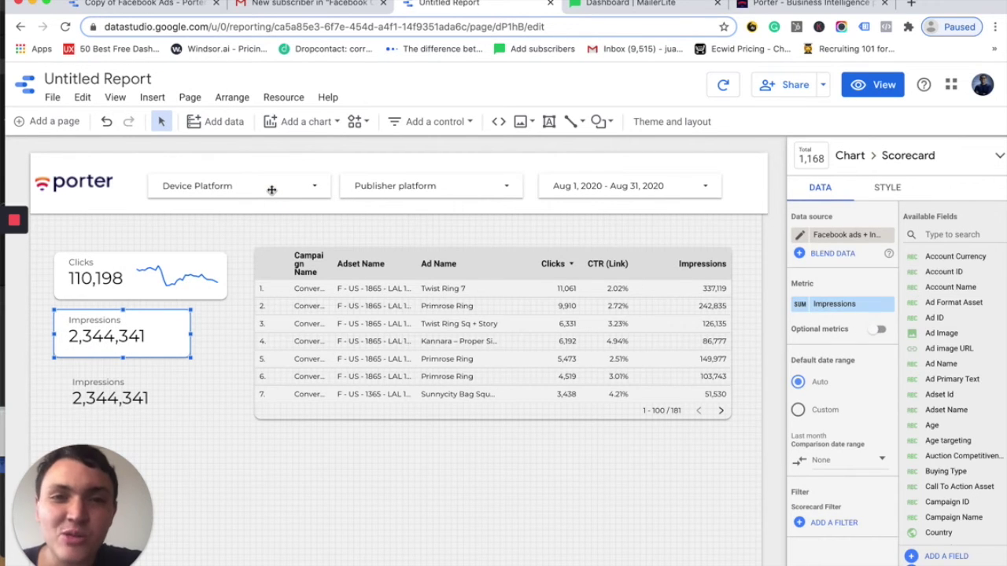
Step: Paste the same copied card style onto the lower Impressions scorecard
left_click(130, 382)
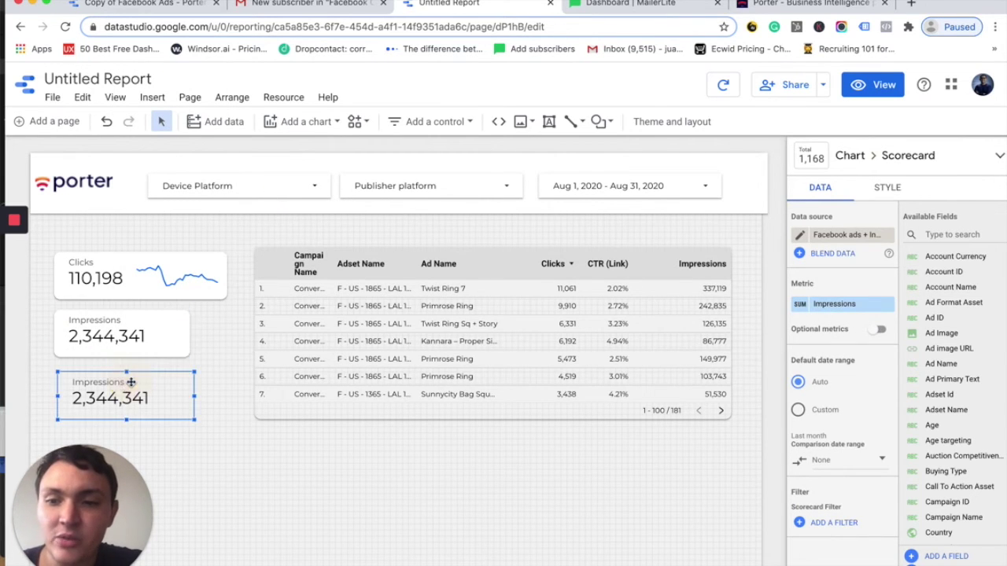
right_click(118, 393)
mouse_move(181, 211)
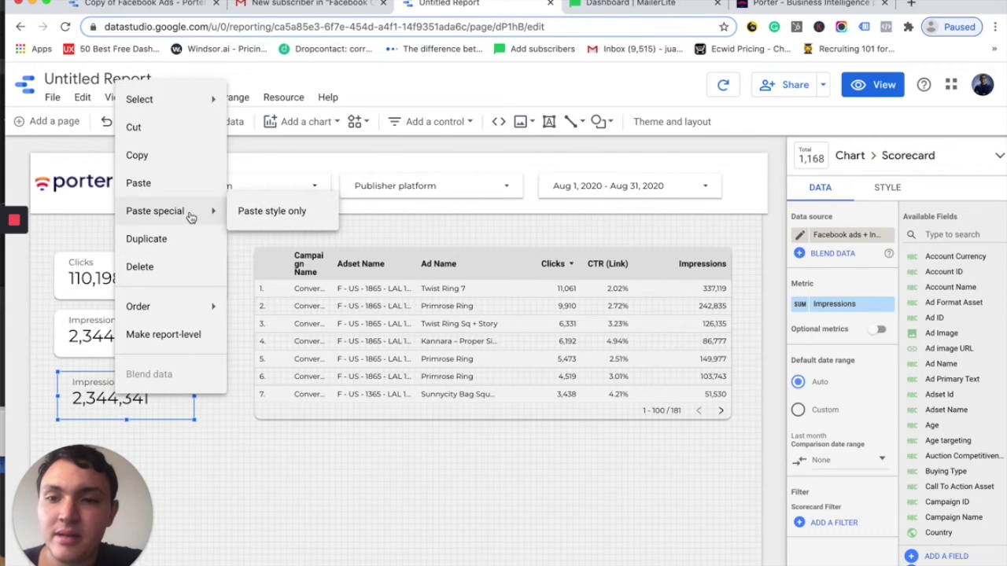
left_click(262, 209)
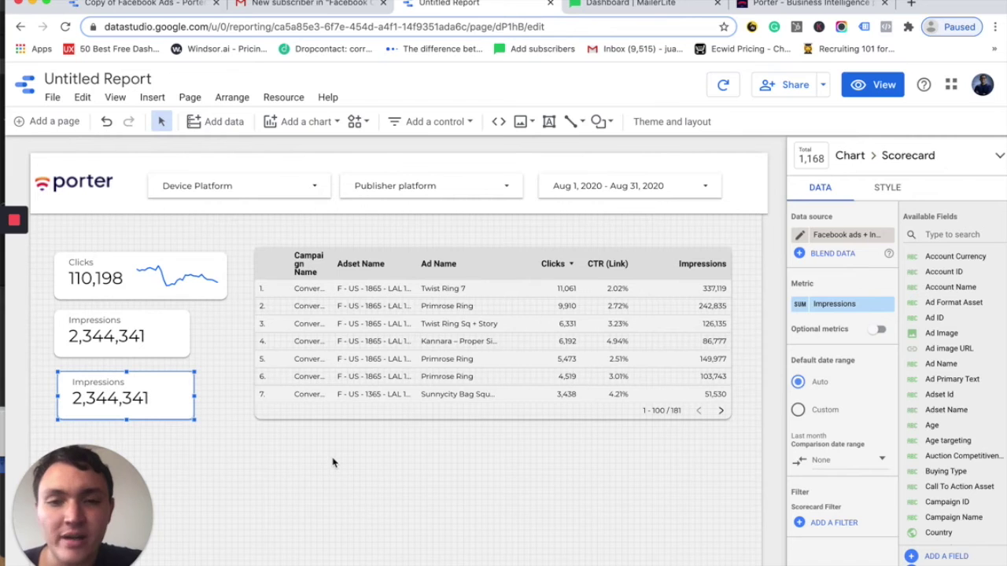
Step: Paste the copied card style only onto the campaign table
left_click(362, 303)
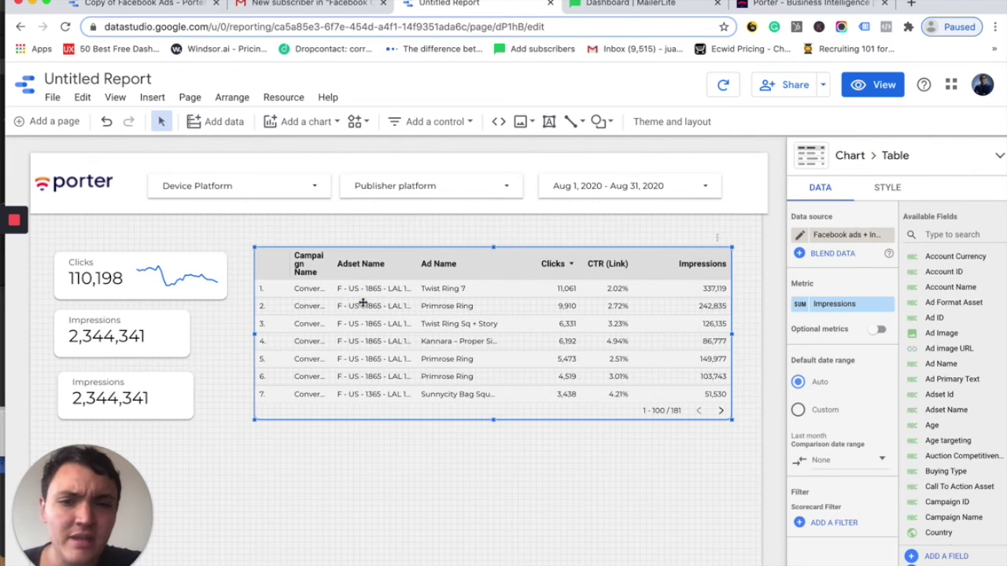
right_click(363, 302)
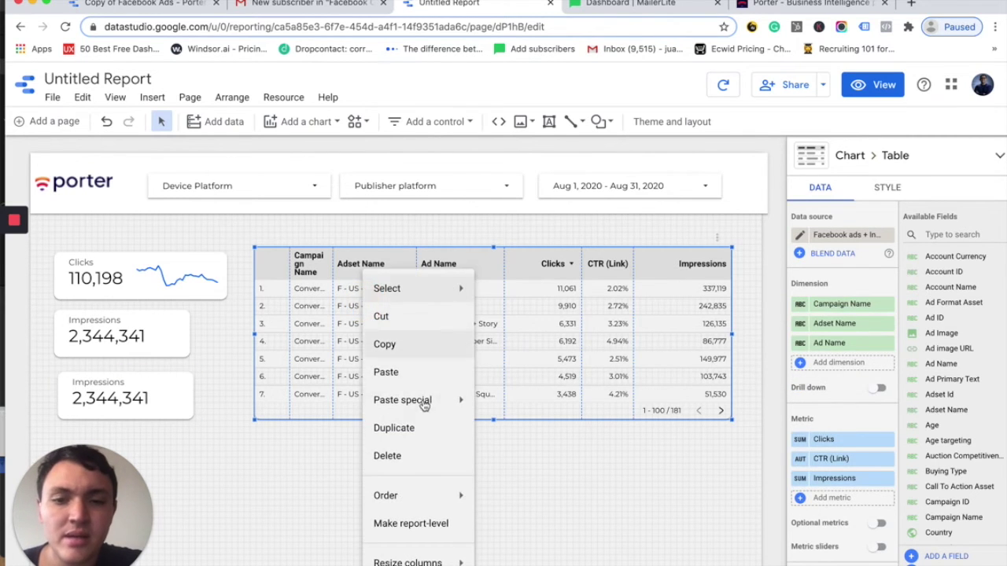
mouse_move(425, 403)
left_click(494, 403)
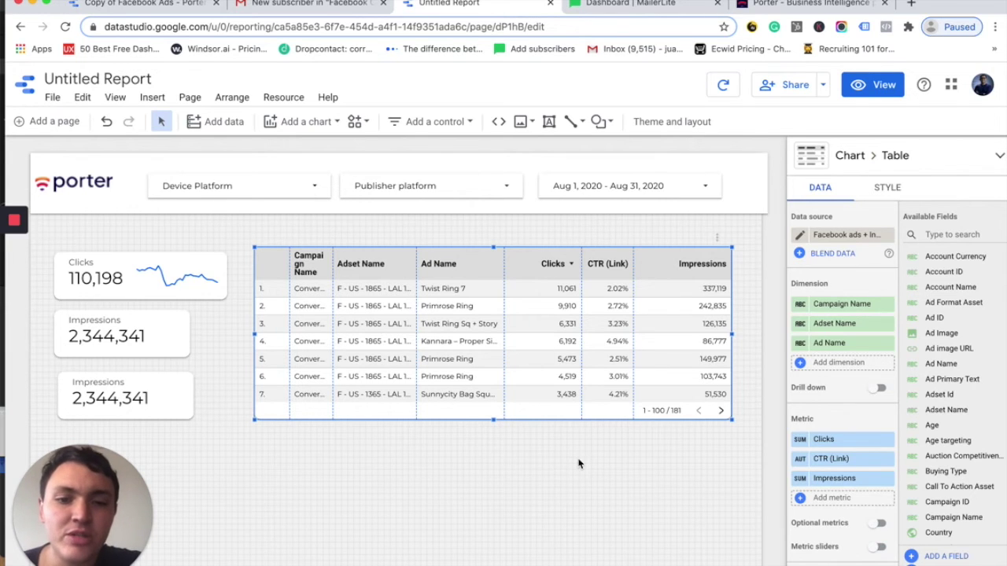
Step: Deselect the table by clicking empty canvas to show the Theme and Layout panel
scroll(578, 464, "down", 1)
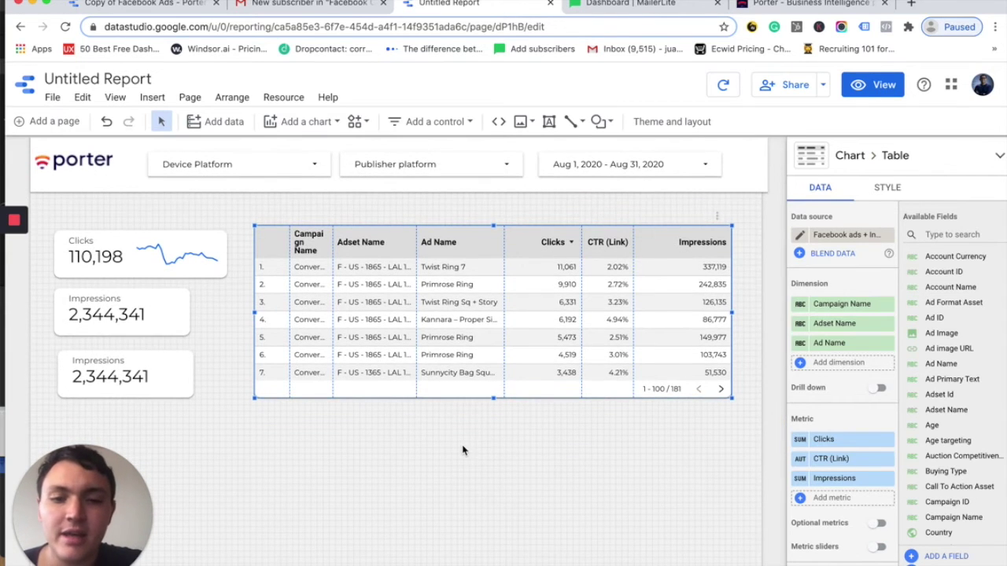
left_click(461, 445)
left_click(450, 457)
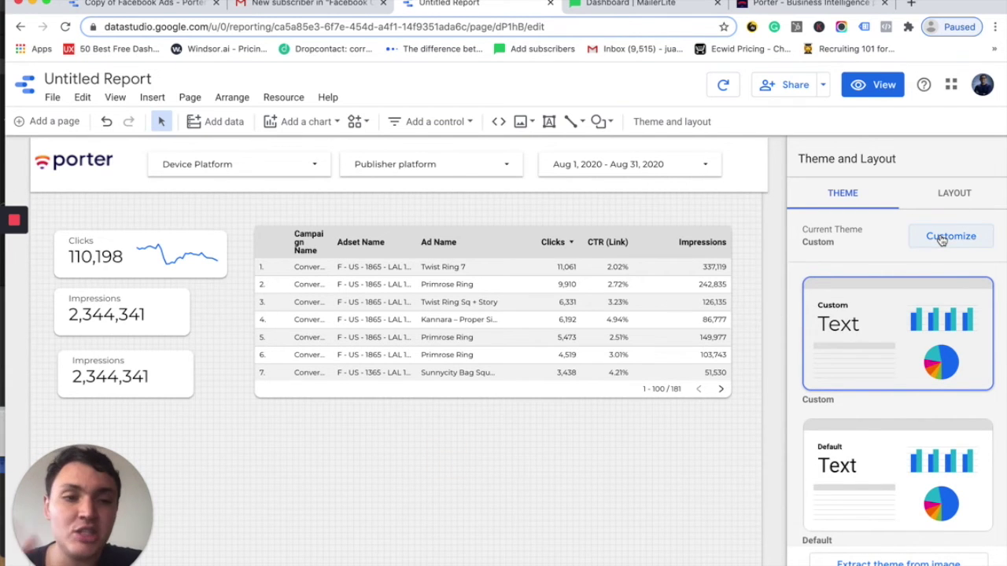
Step: Preview the dark Constellation theme, revert to Custom, then apply the Pop! theme
scroll(512, 491, "down", 1)
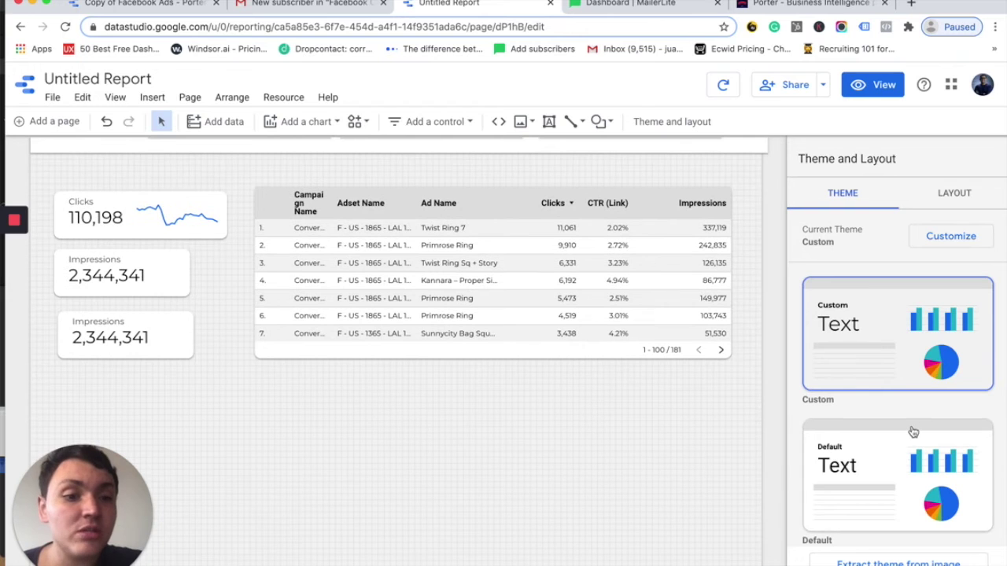
scroll(908, 431, "down", 4)
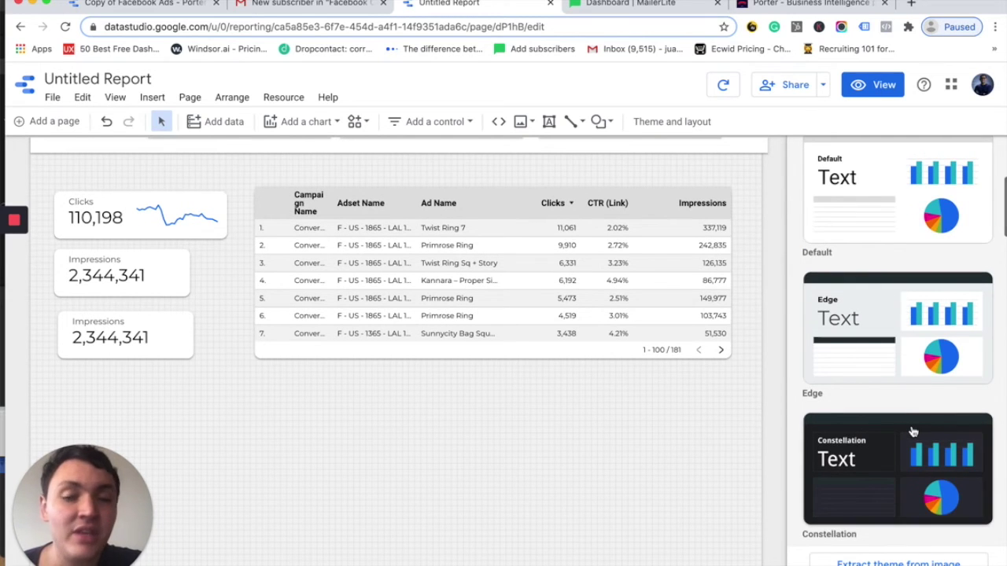
scroll(899, 430, "down", 2)
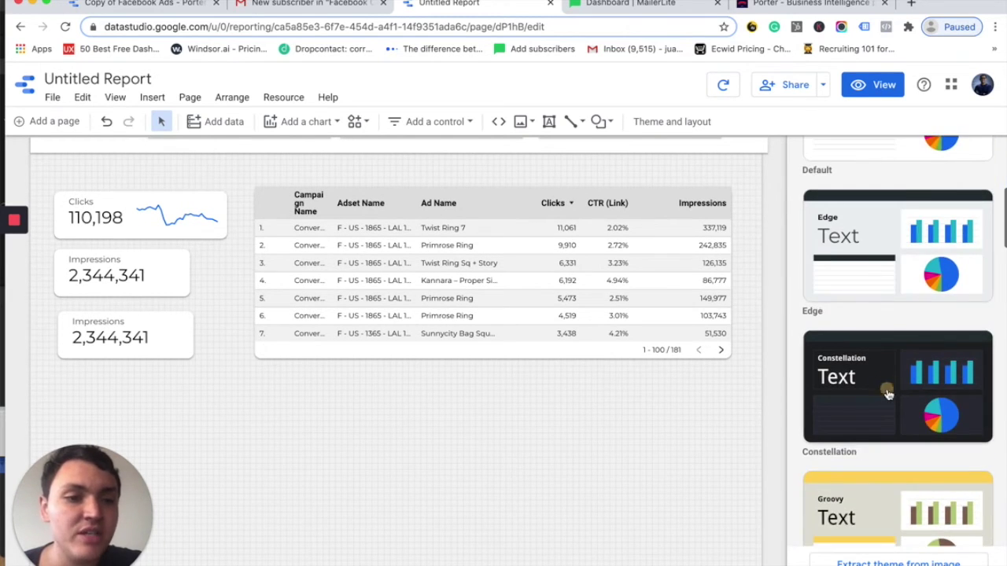
left_click(888, 395)
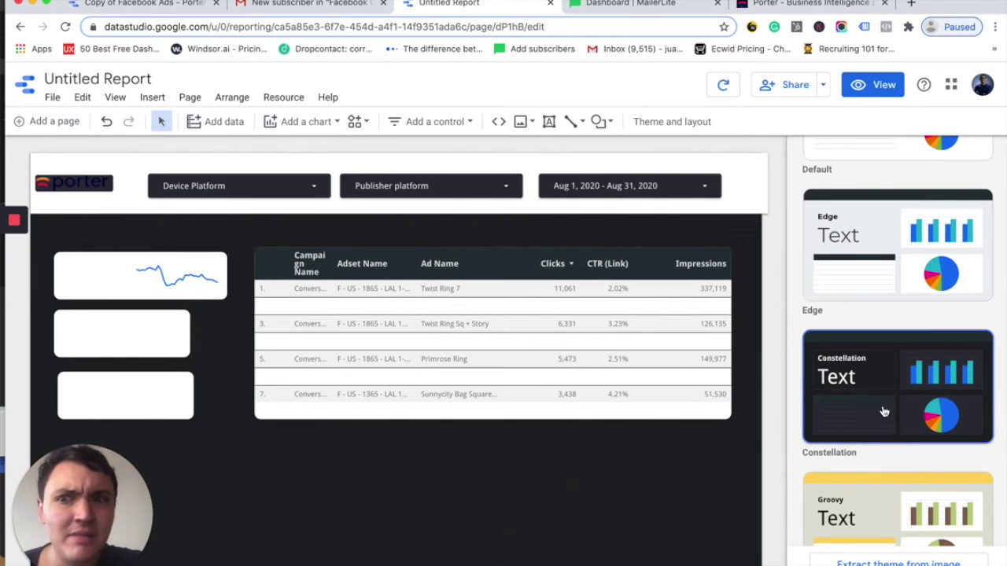
left_click(887, 364)
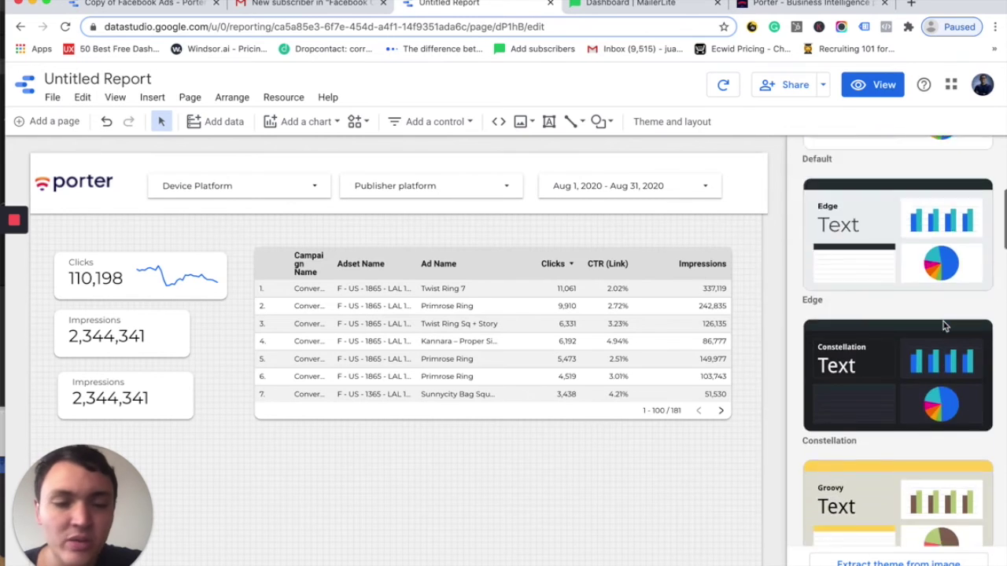
scroll(945, 326, "down", 10)
left_click(903, 228)
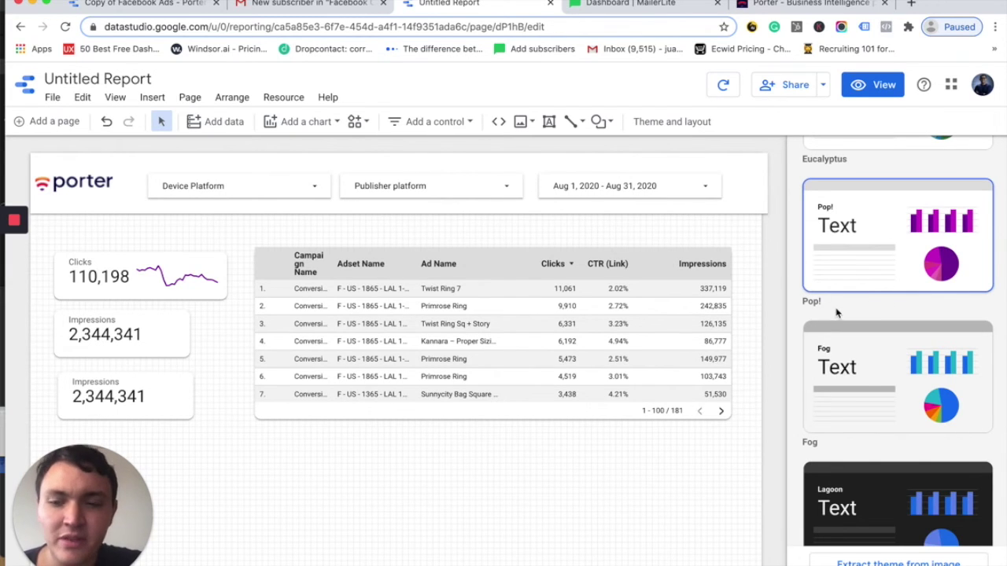
Step: Screenshot the Porter homepage in Chrome, then go back to the Untitled Report tab
left_click(783, 11)
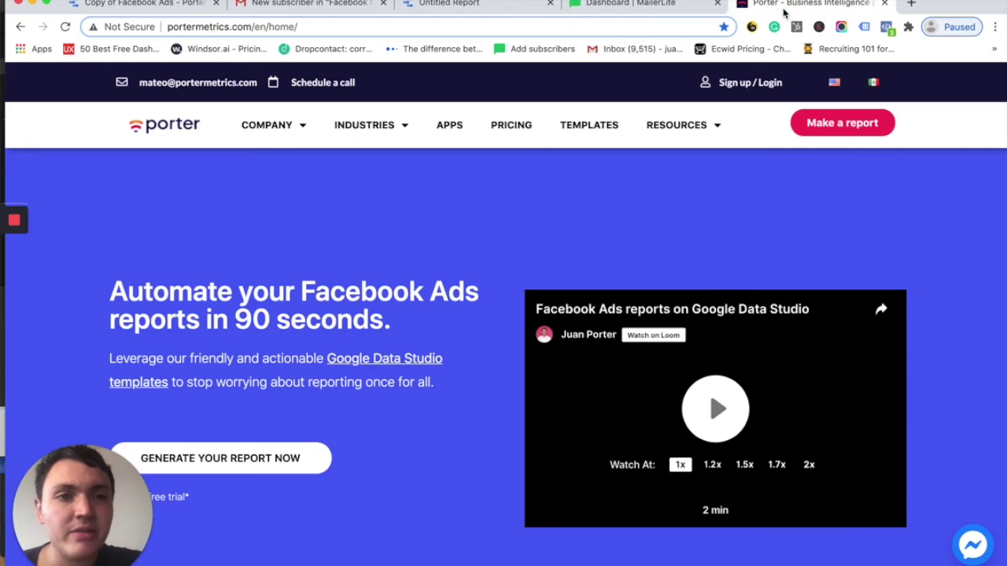
scroll(487, 298, "down", 3)
scroll(487, 297, "up", 3)
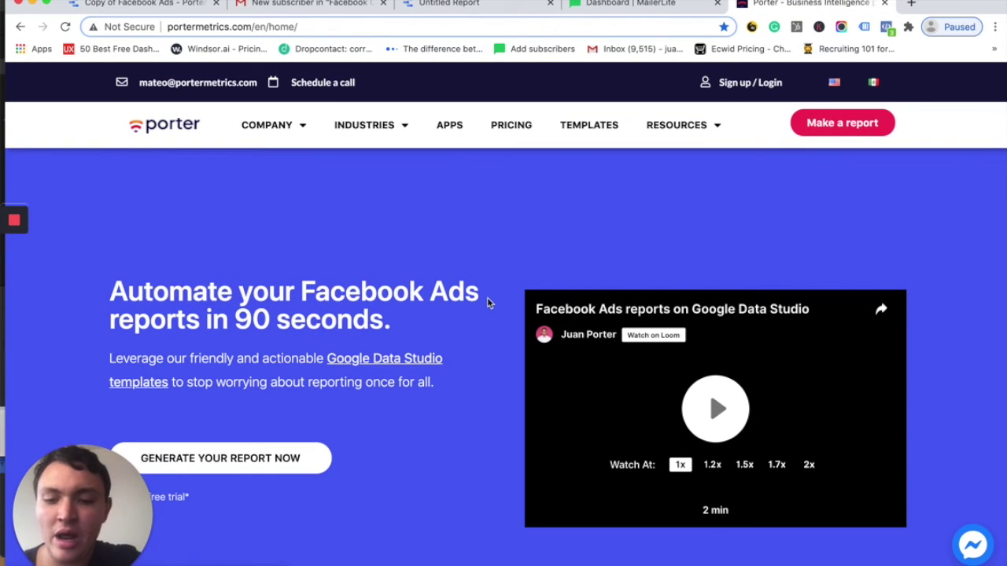
left_click_drag(47, 60, 1004, 563)
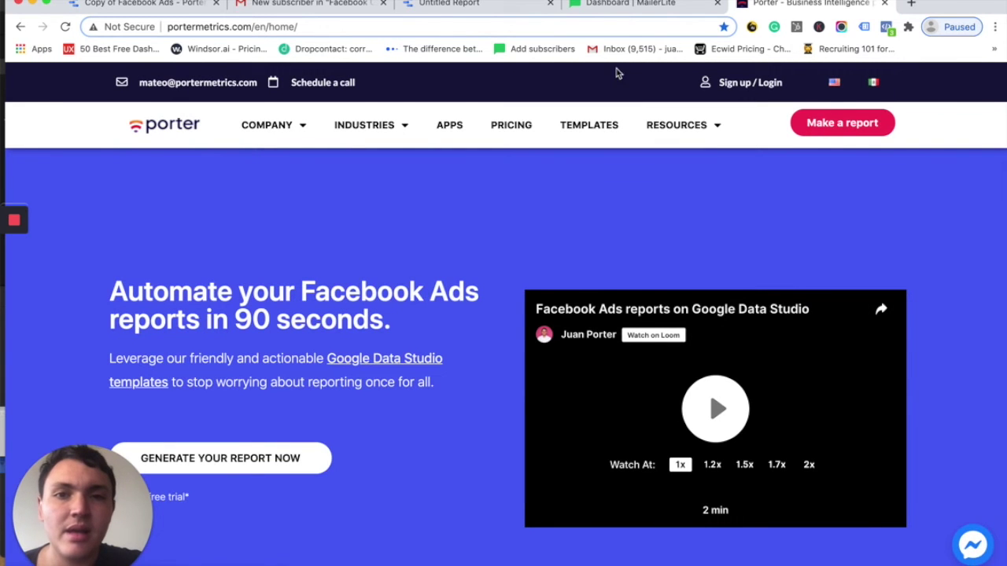
left_click(486, 6)
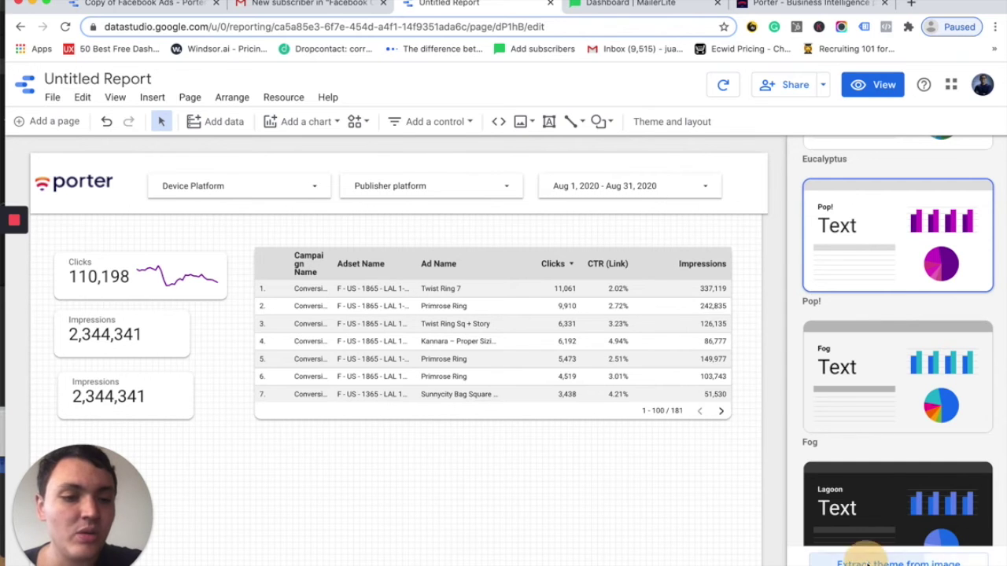
Step: Extract themes from the newest Porter homepage screenshot uploaded from the Desktop
left_click(868, 563)
left_click(878, 508)
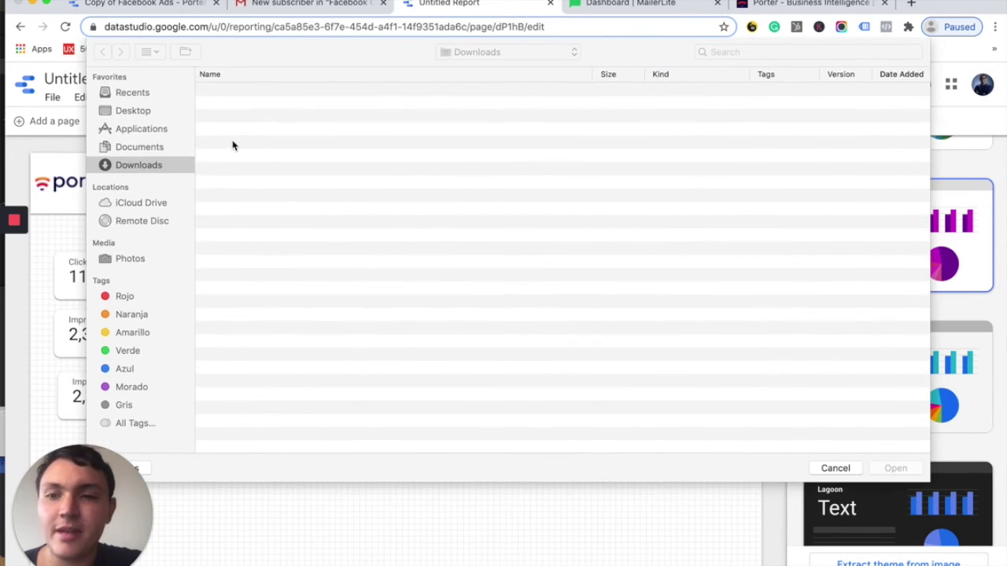
left_click(139, 111)
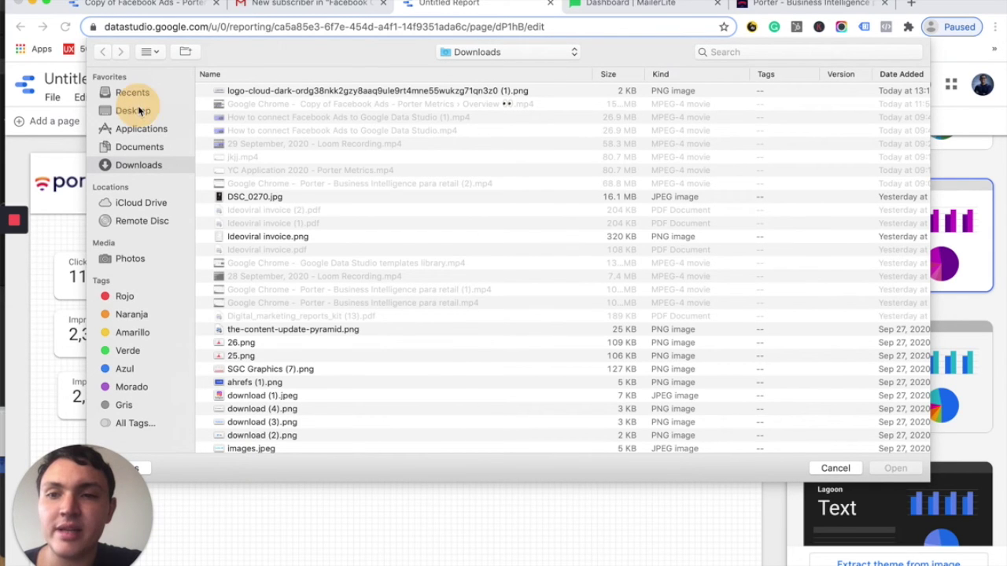
left_click(145, 115)
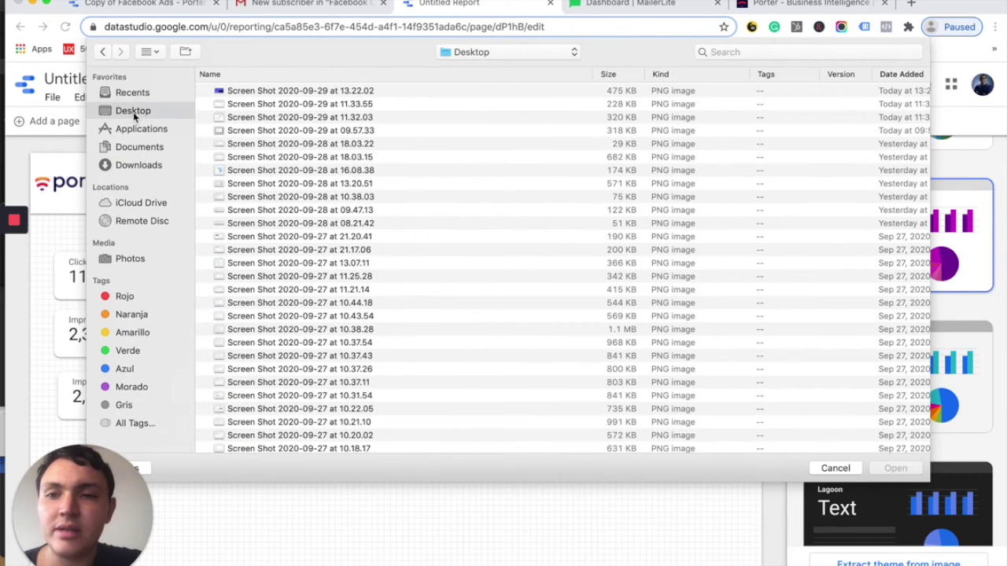
left_click(245, 92)
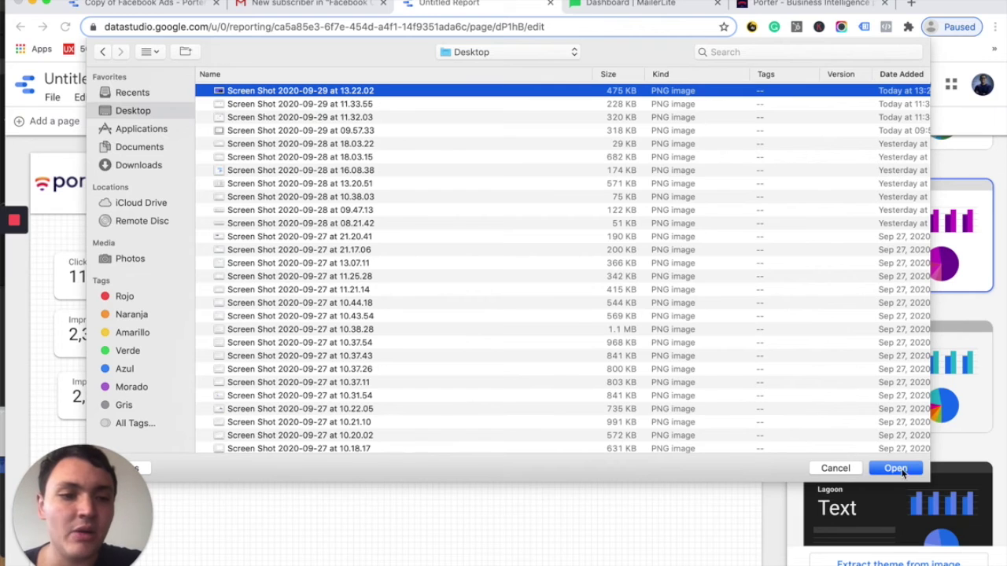
left_click(897, 469)
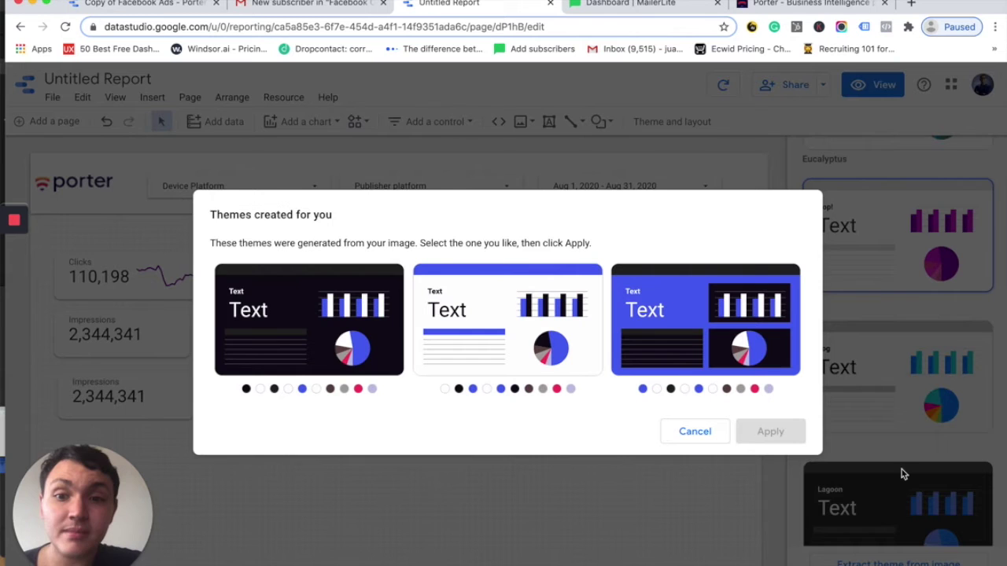
Step: Apply the middle light generated theme with blue accents, then undo the last change
left_click(811, 5)
left_click(478, 6)
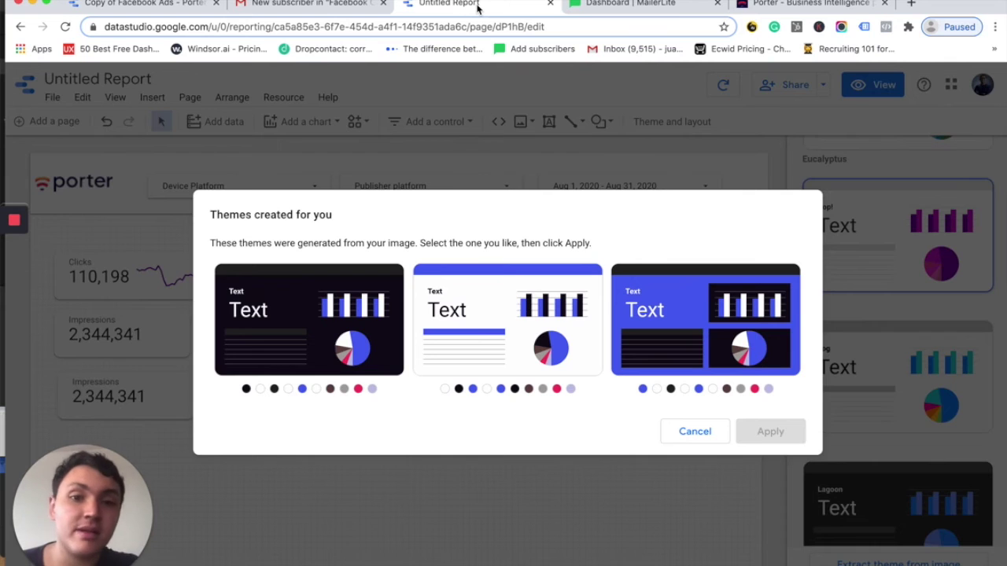
left_click(506, 309)
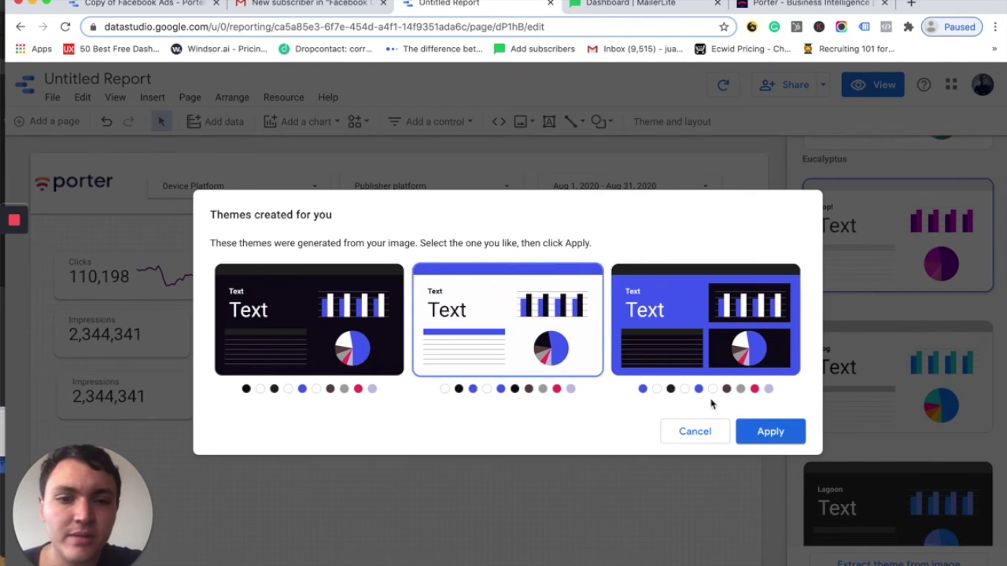
left_click(763, 431)
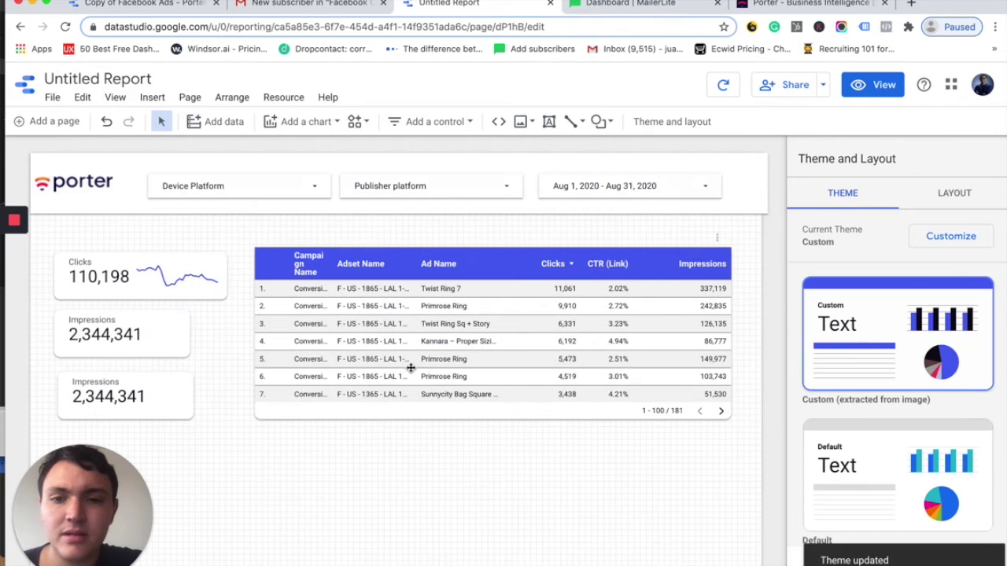
scroll(410, 368, "down", 2)
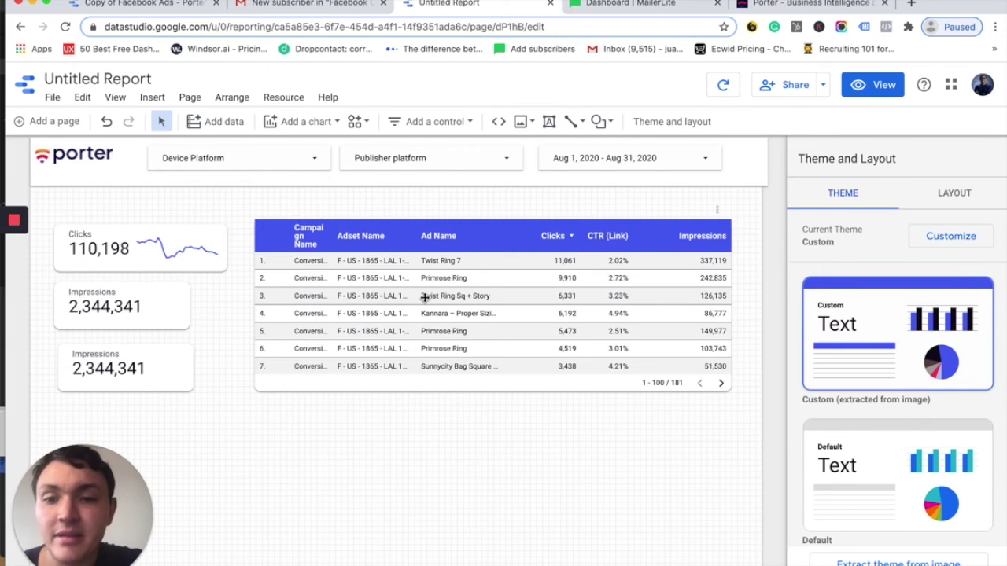
scroll(424, 297, "up", 2)
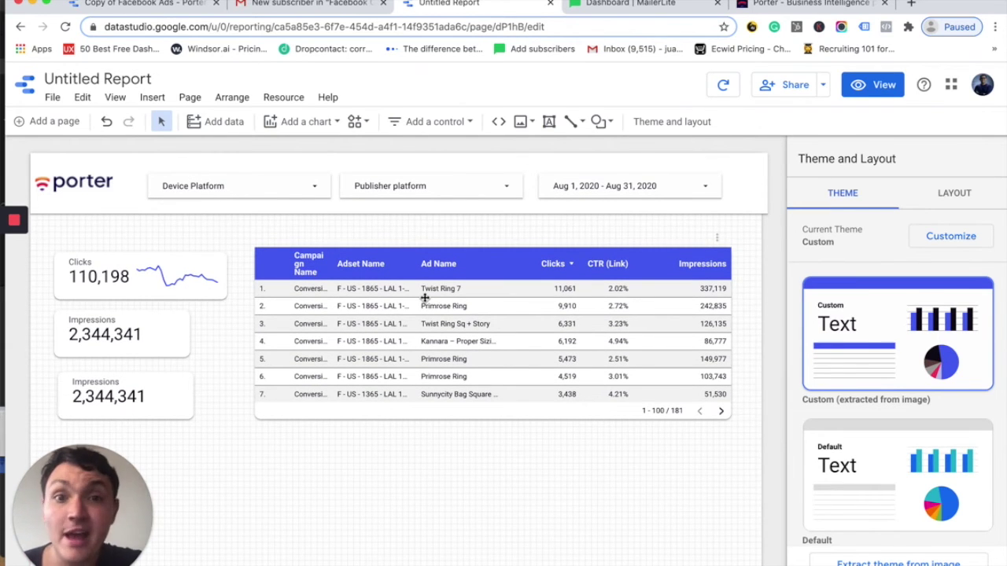
key("ctrl+z")
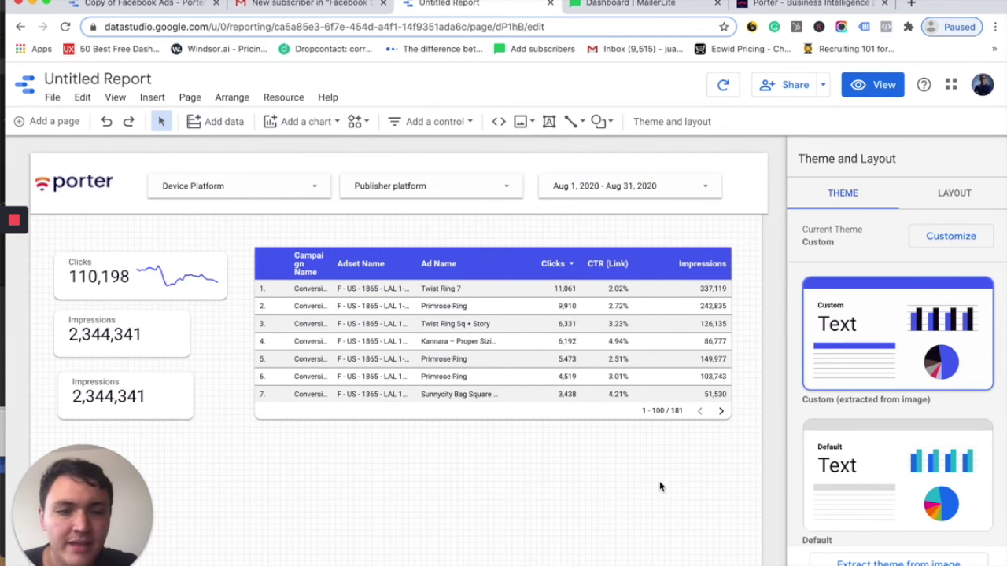
Step: In the Layout tab, set Canvas Size width to 1500 and height to 500
left_click(954, 196)
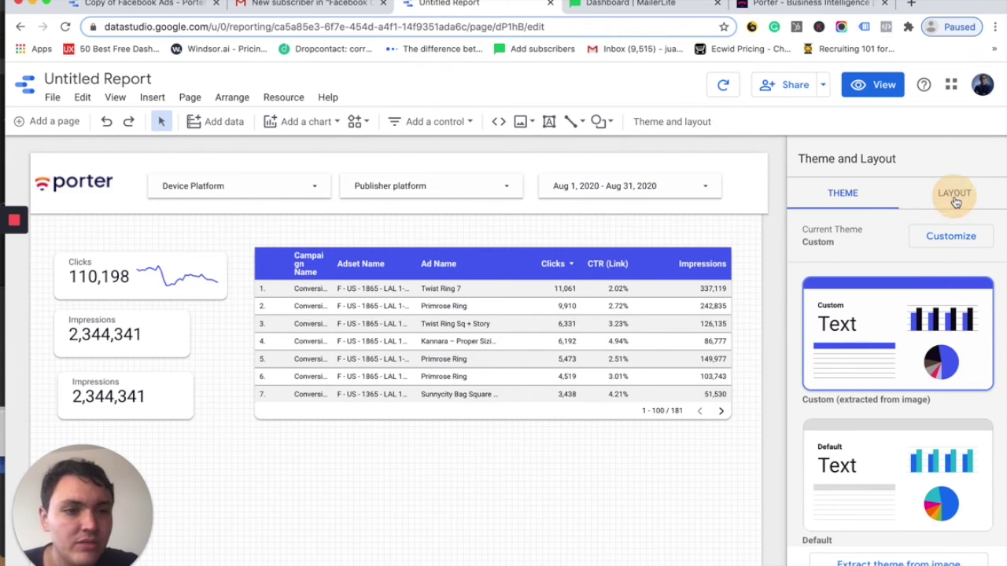
scroll(913, 380, "down", 3)
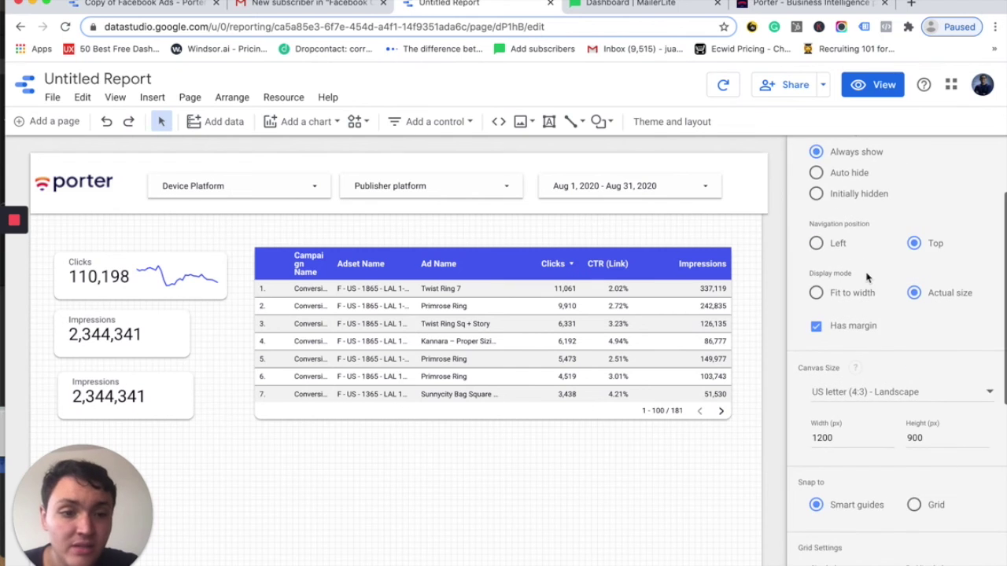
scroll(867, 277, "down", 1)
left_click_drag(850, 374, 779, 374)
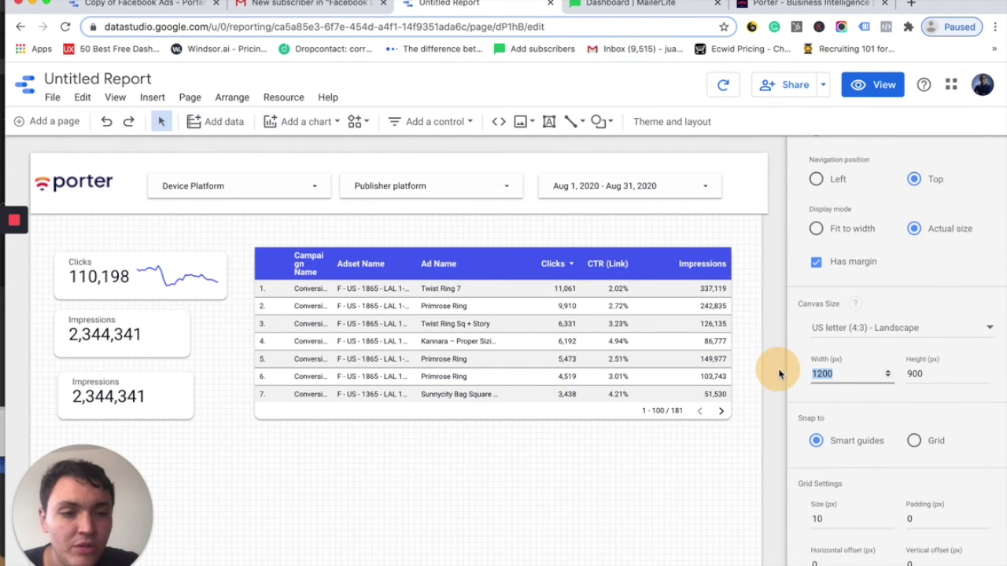
type("600")
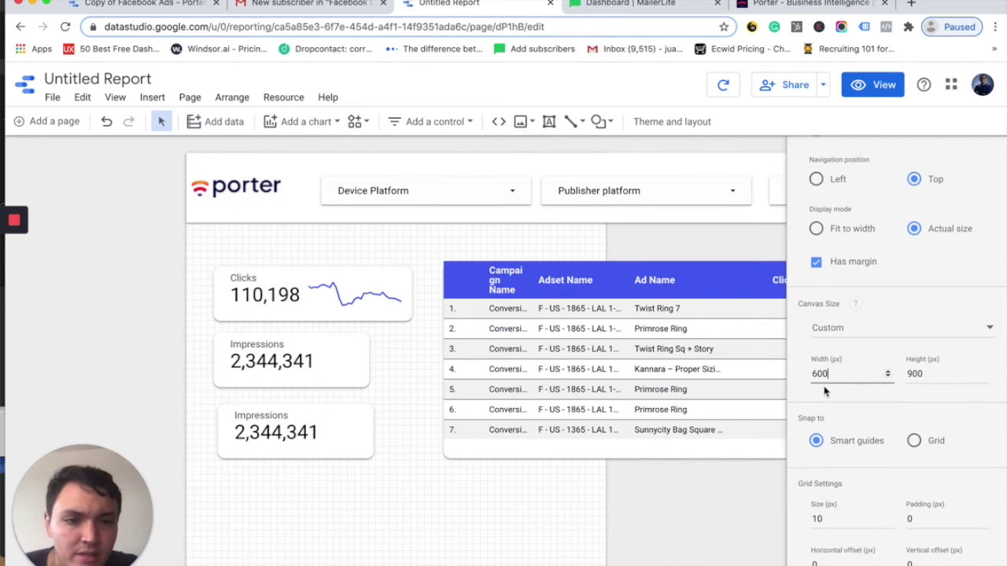
left_click_drag(840, 373, 748, 365)
type("100")
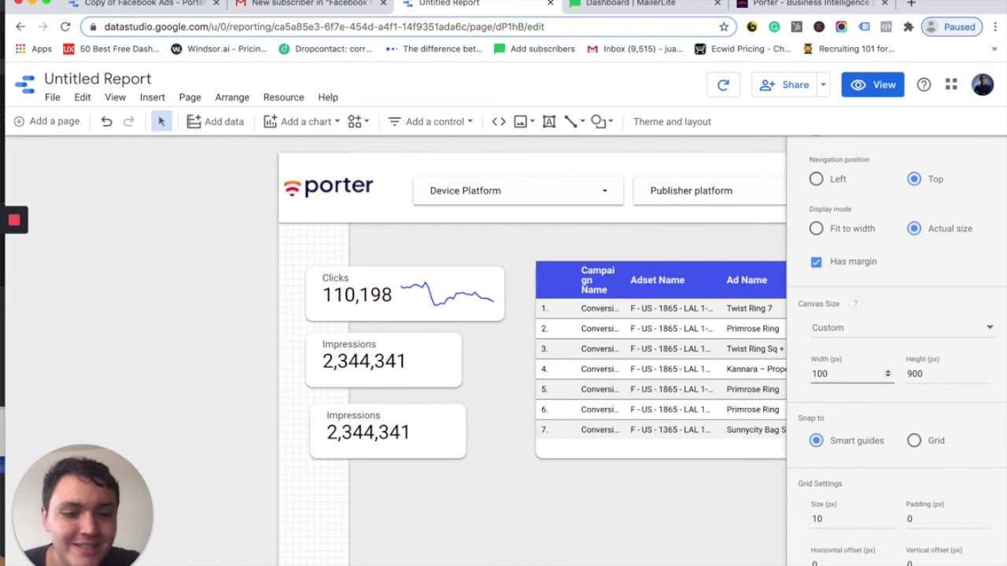
type("0")
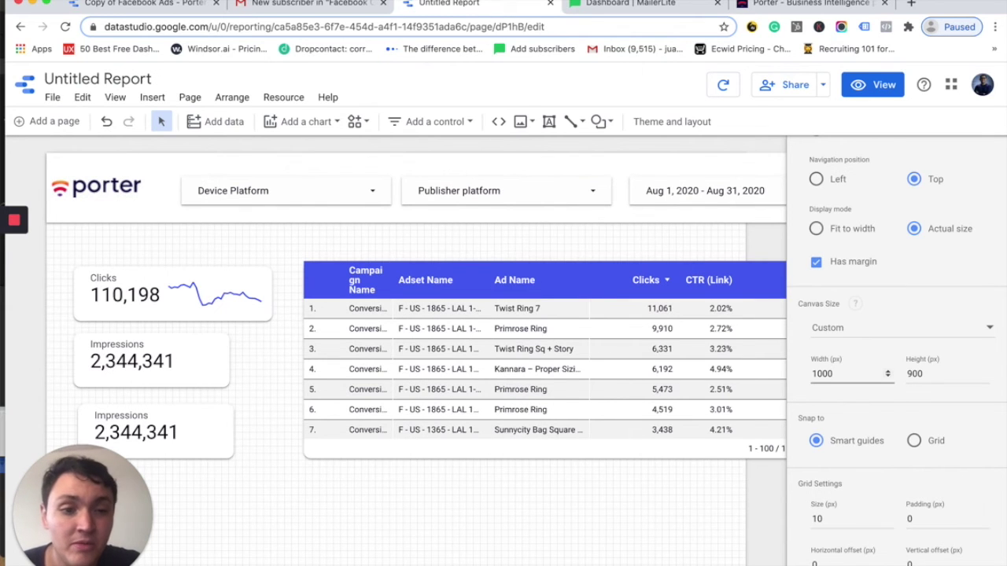
key("BackSpace")
key("BackSpace")
key("BackSpace")
type("15")
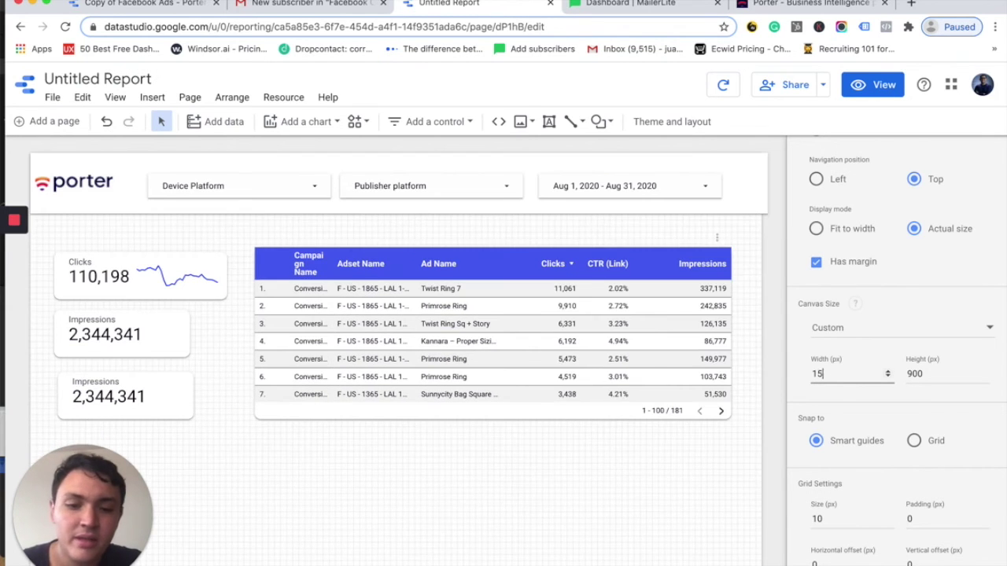
type("00")
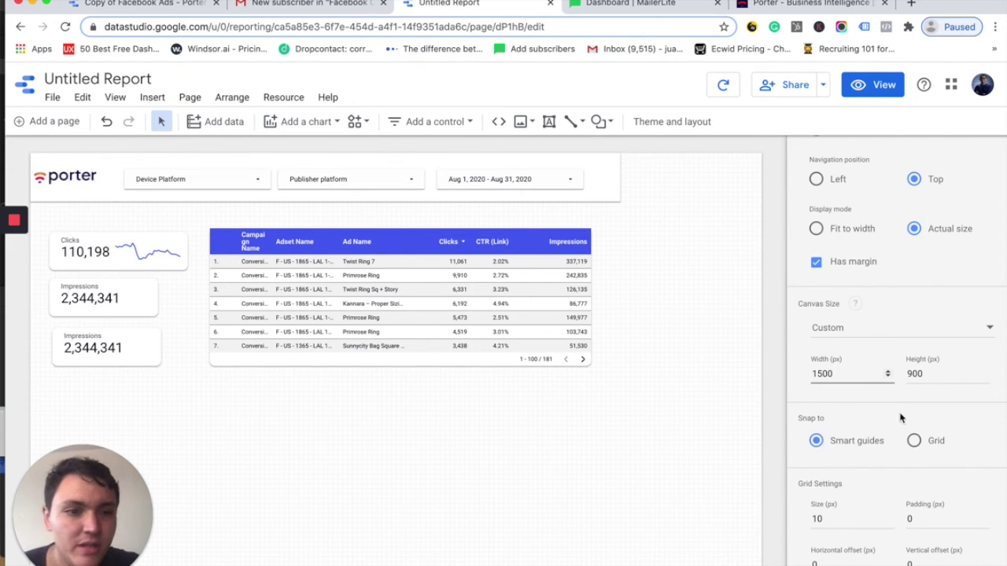
double_click(930, 377)
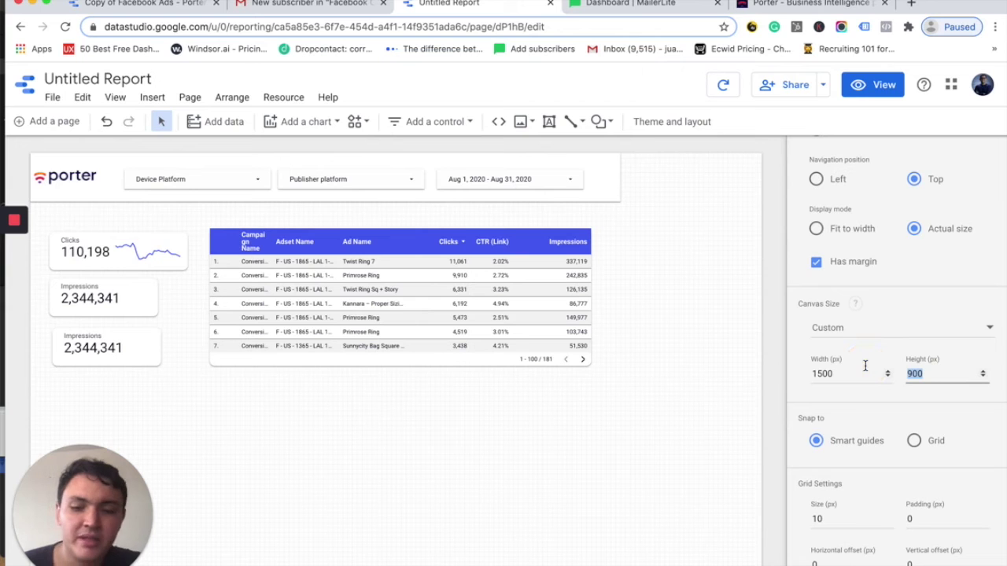
type("300")
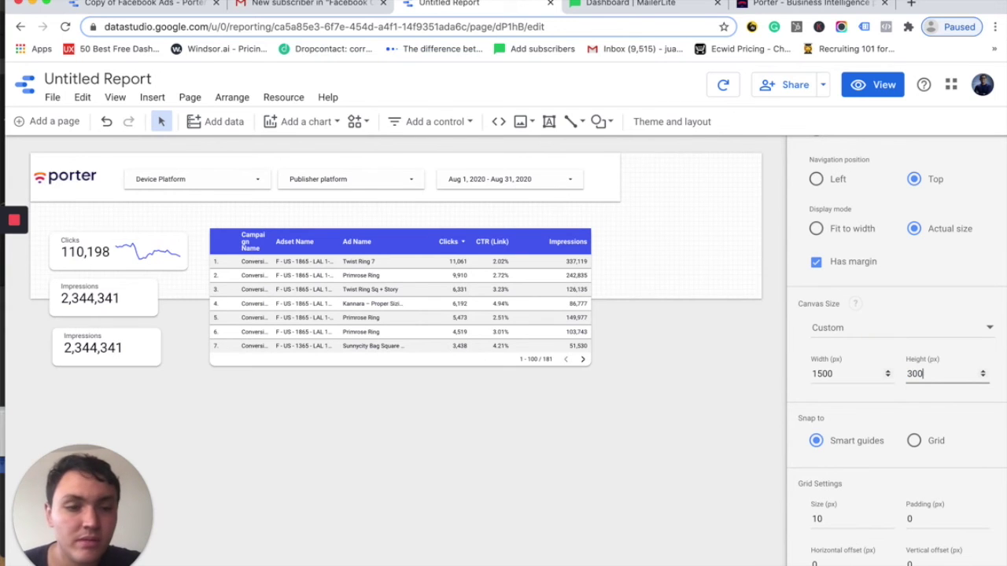
key("BackSpace")
key("BackSpace")
type("500")
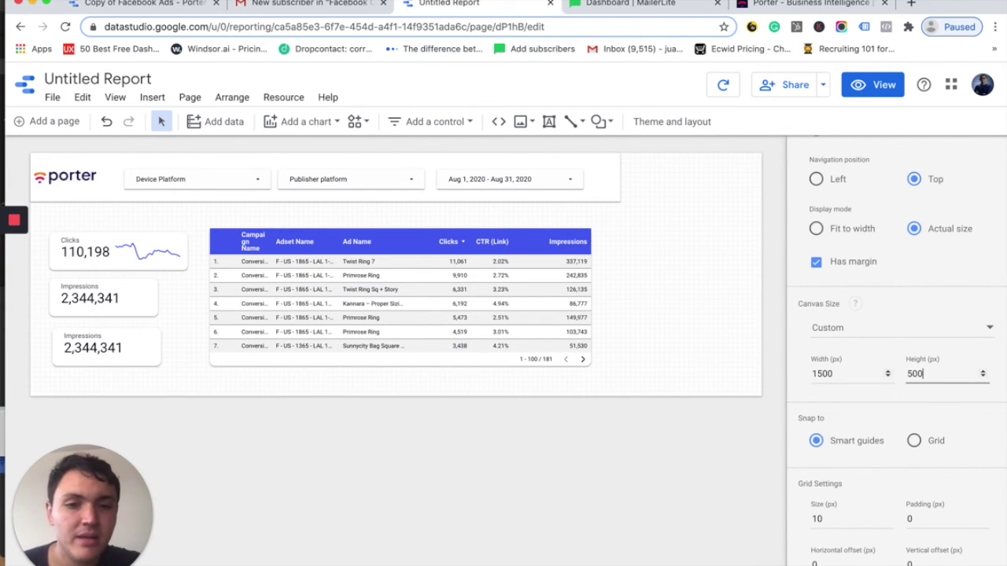
Step: Stretch the grouped porter logo and filter controls wider across the header
left_click(690, 186)
left_click_drag(676, 187, 42, 164)
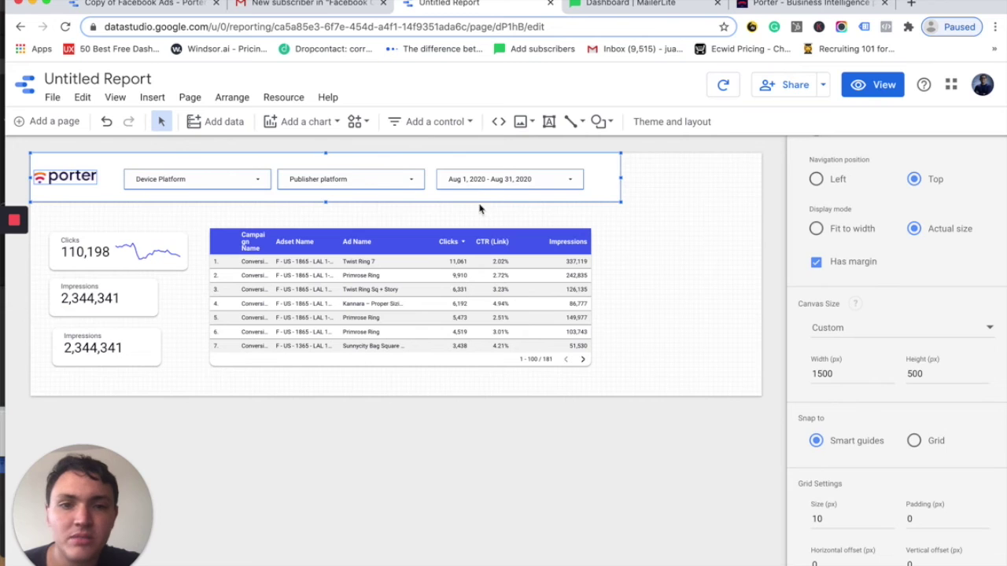
left_click_drag(620, 177, 761, 193)
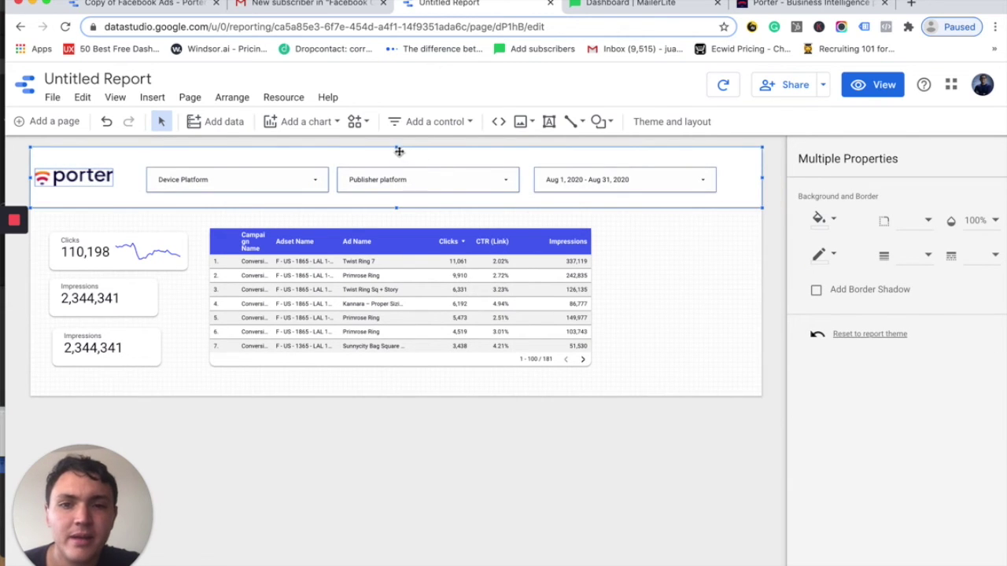
left_click_drag(396, 147, 396, 153)
left_click(740, 236)
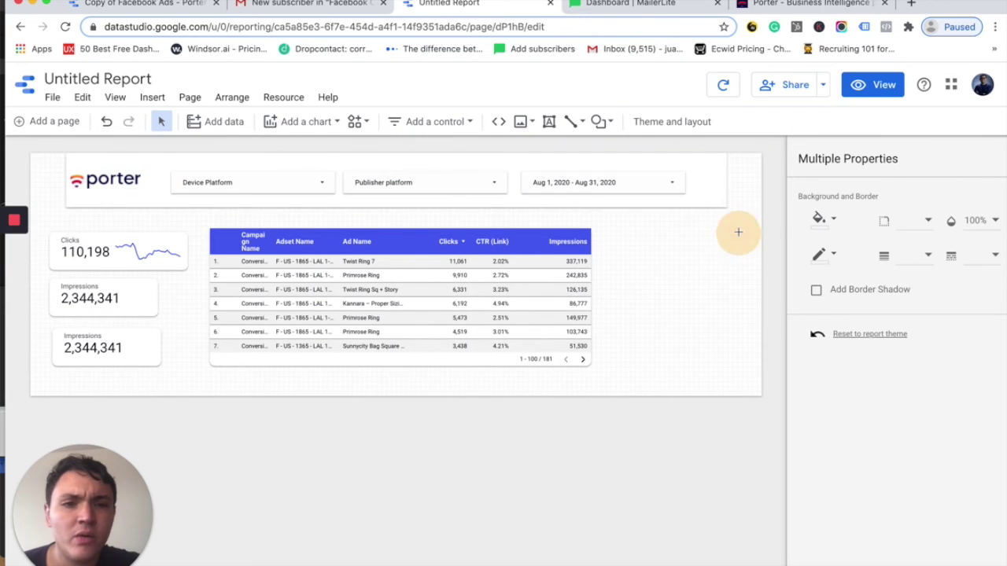
Step: Extend the header background rectangle to the page's left and right edges
left_click(715, 190)
left_click_drag(727, 182, 761, 183)
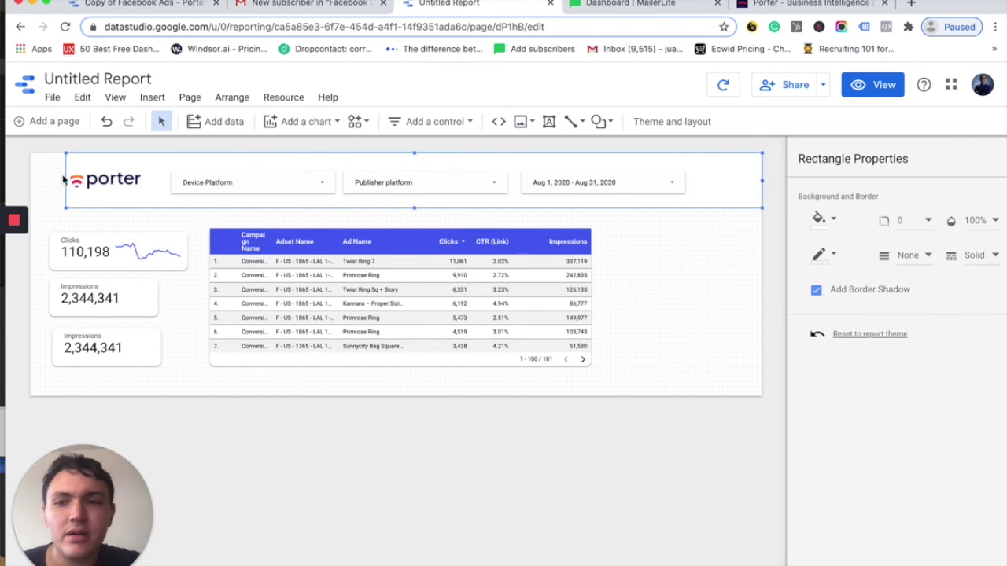
left_click_drag(65, 180, 28, 176)
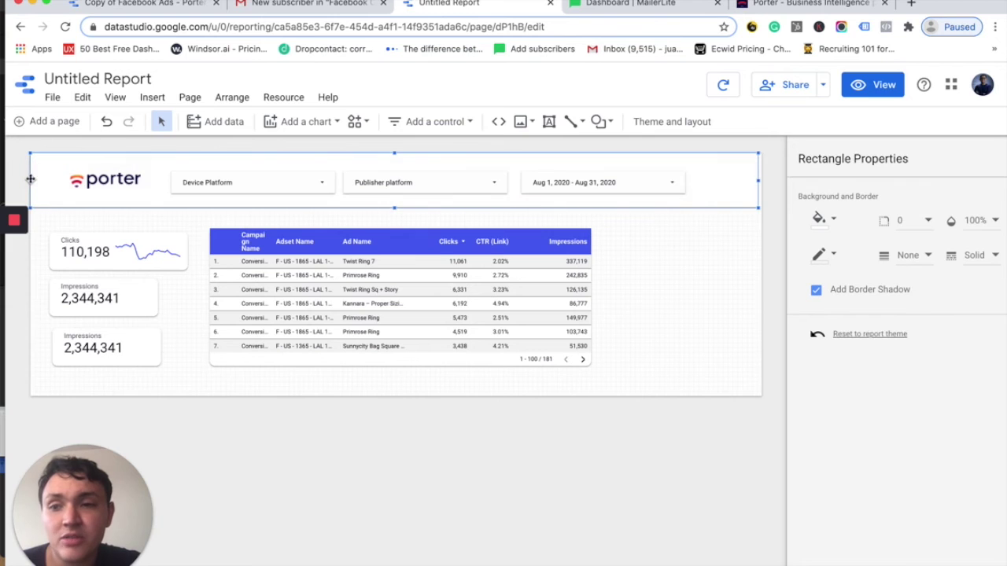
left_click_drag(760, 181, 761, 184)
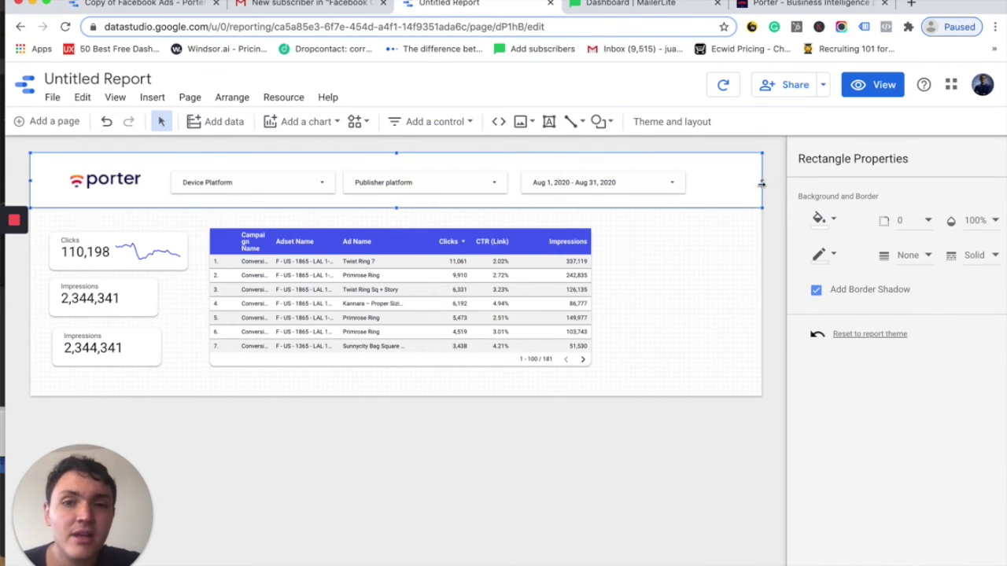
Step: Select the header rectangle together with the porter logo and filter controls
left_click(695, 326)
left_click(106, 178)
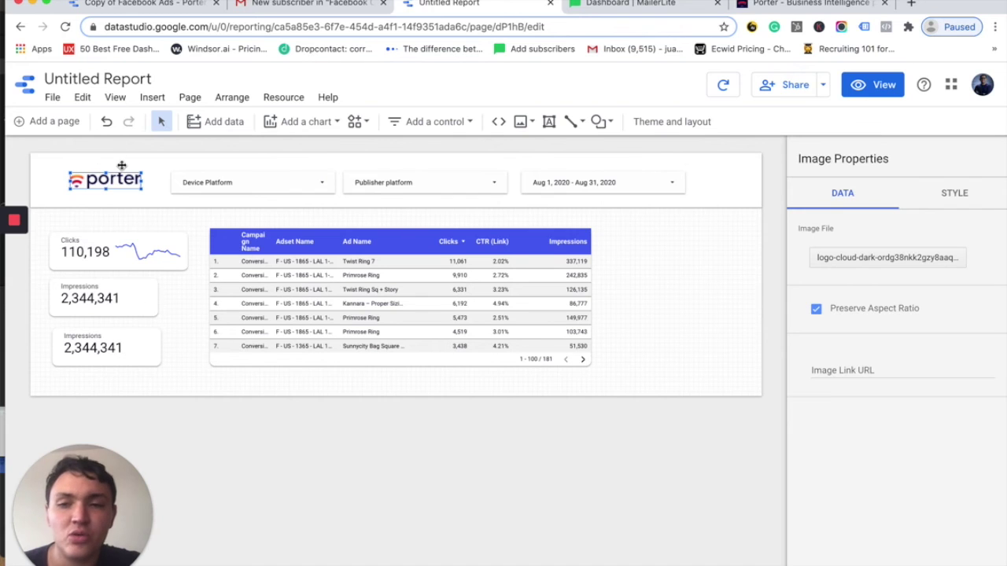
left_click(101, 176)
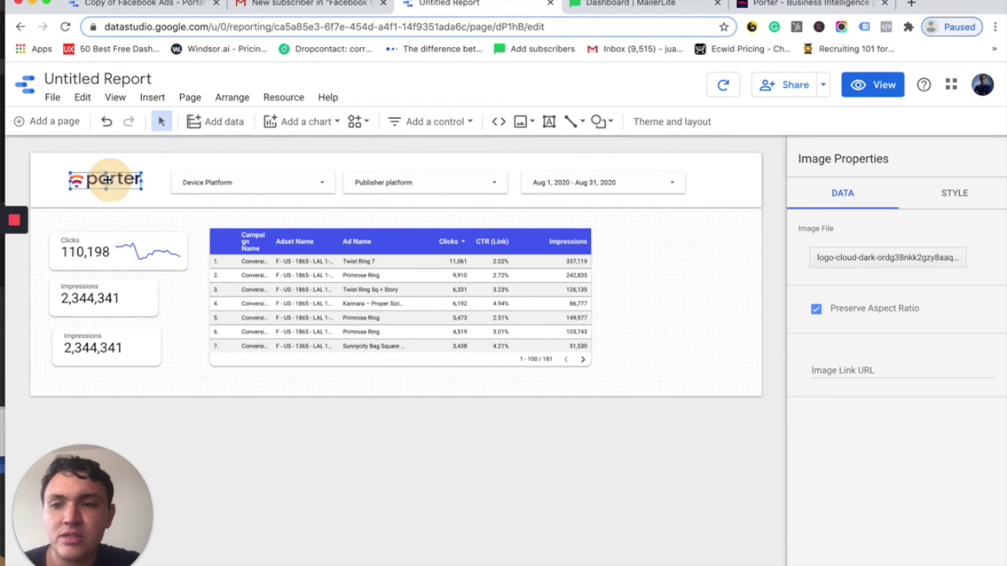
left_click(49, 163)
left_click(101, 179, "shift")
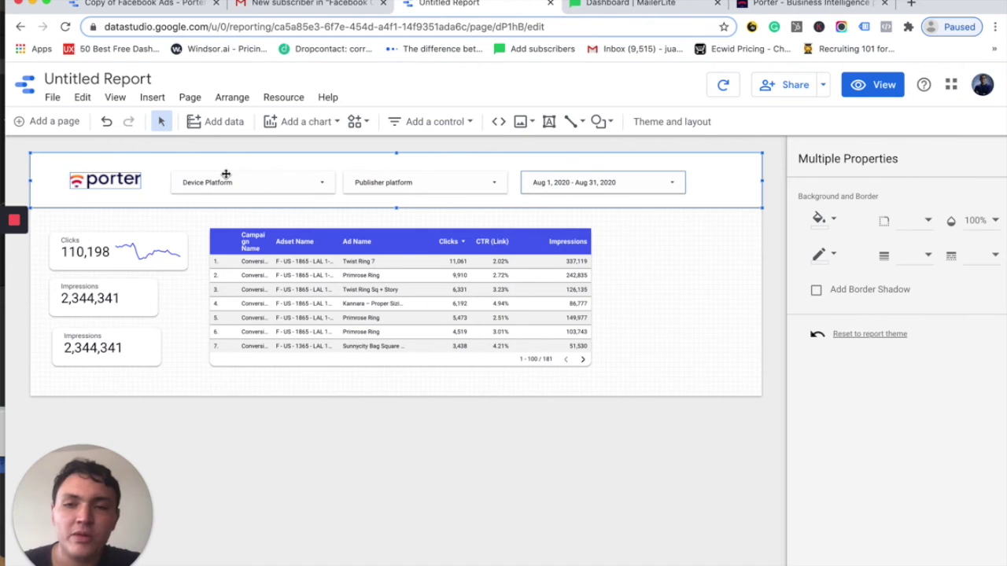
Step: Make the header components report-level, then add a Page 2 to the report
right_click(140, 170)
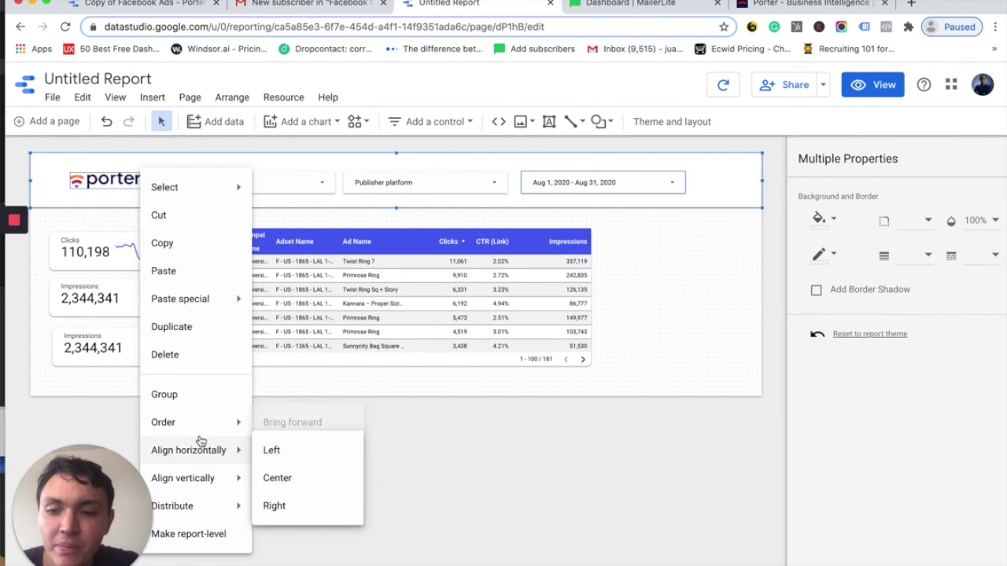
mouse_move(208, 473)
left_click(212, 535)
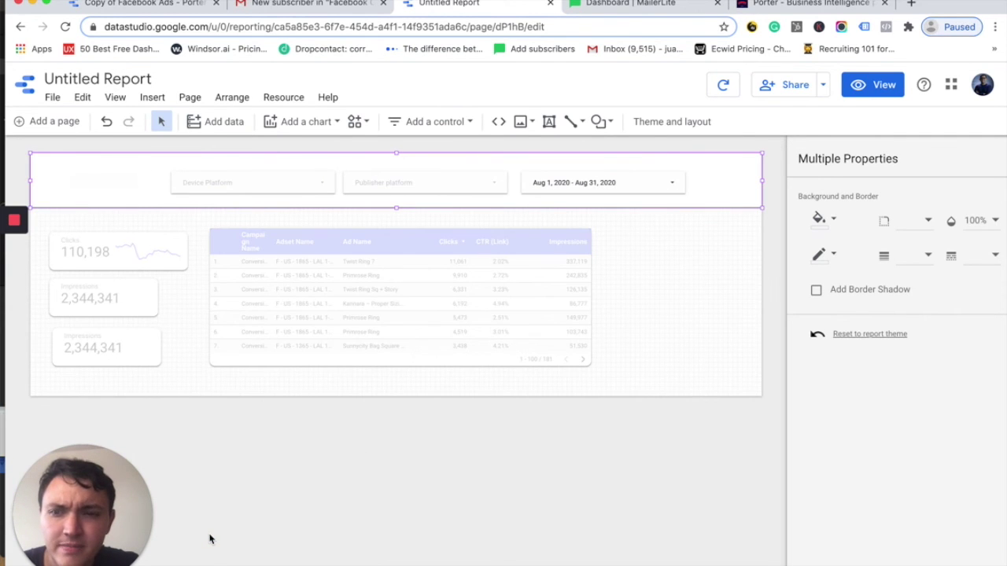
left_click(27, 124)
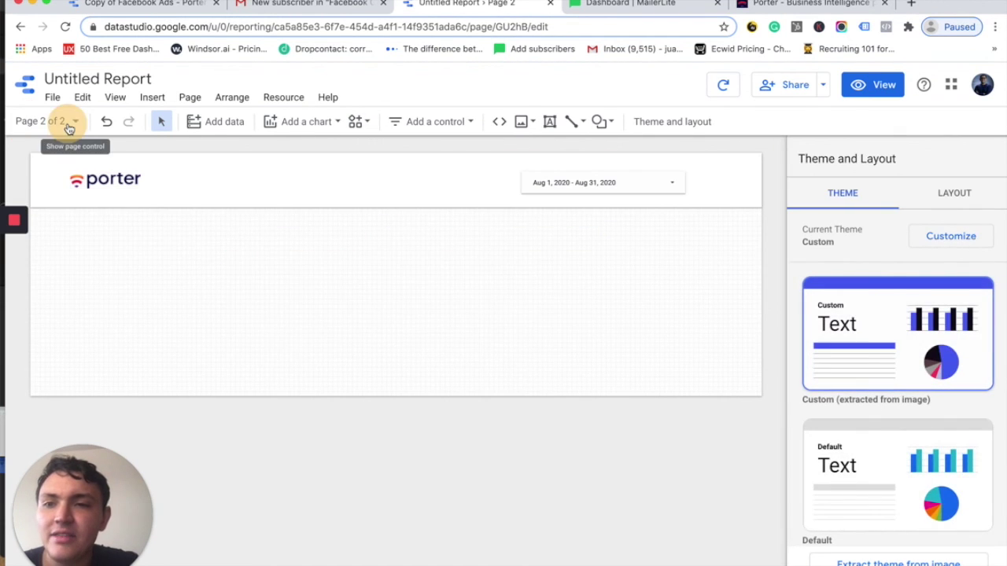
left_click(69, 124)
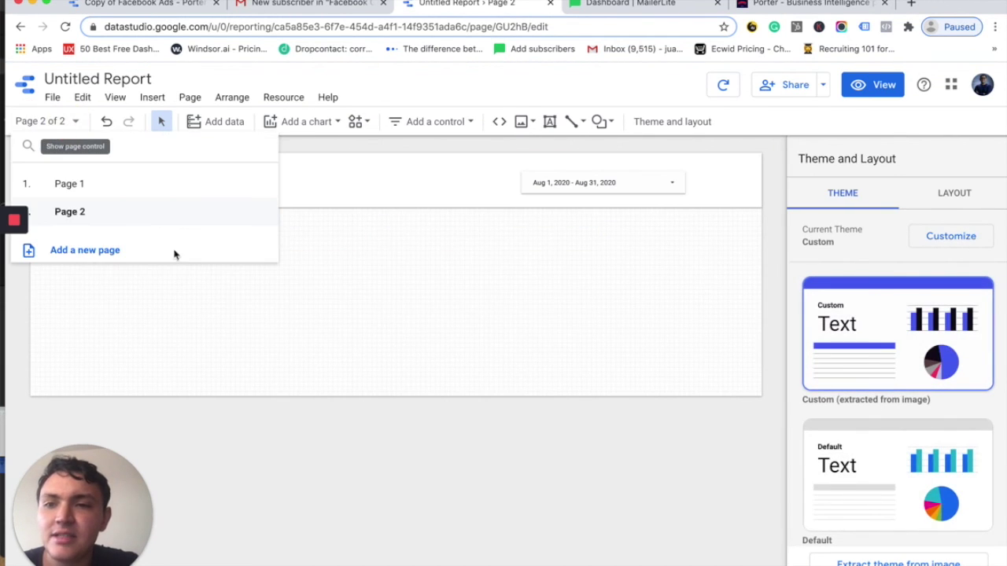
Step: Rename Page 1 to 'Welcome to the report'
left_click(258, 185)
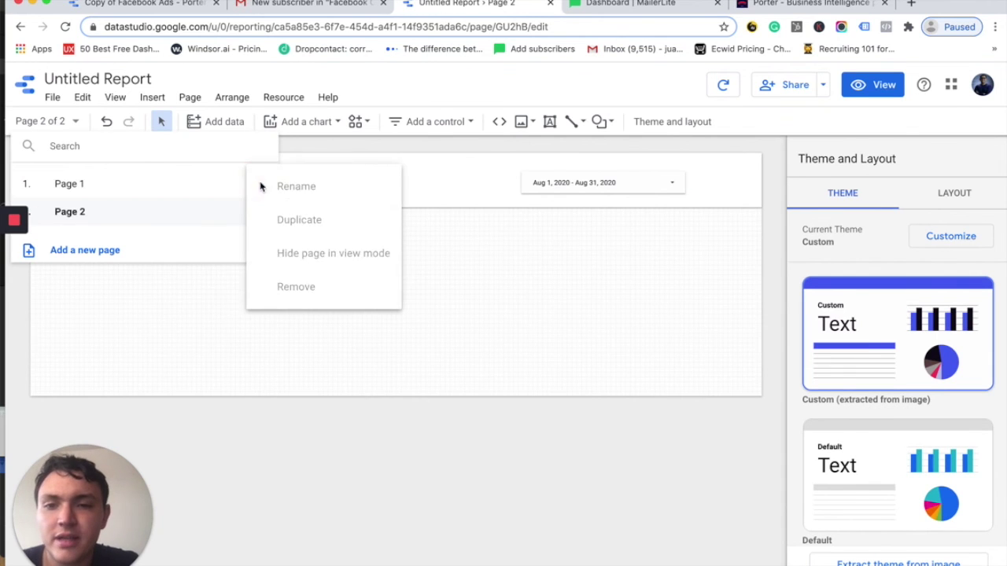
left_click(306, 191)
triple_click(60, 184)
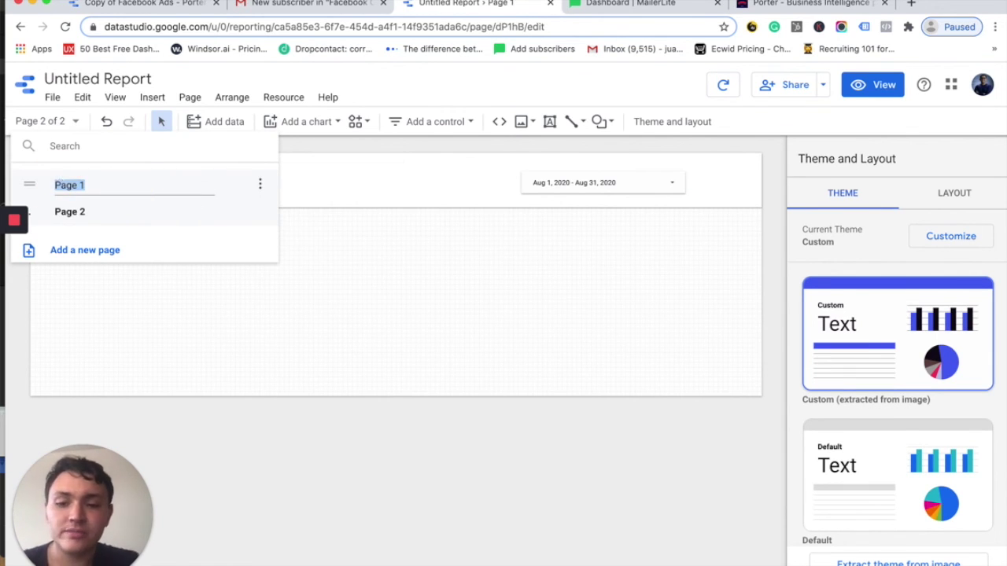
type("w")
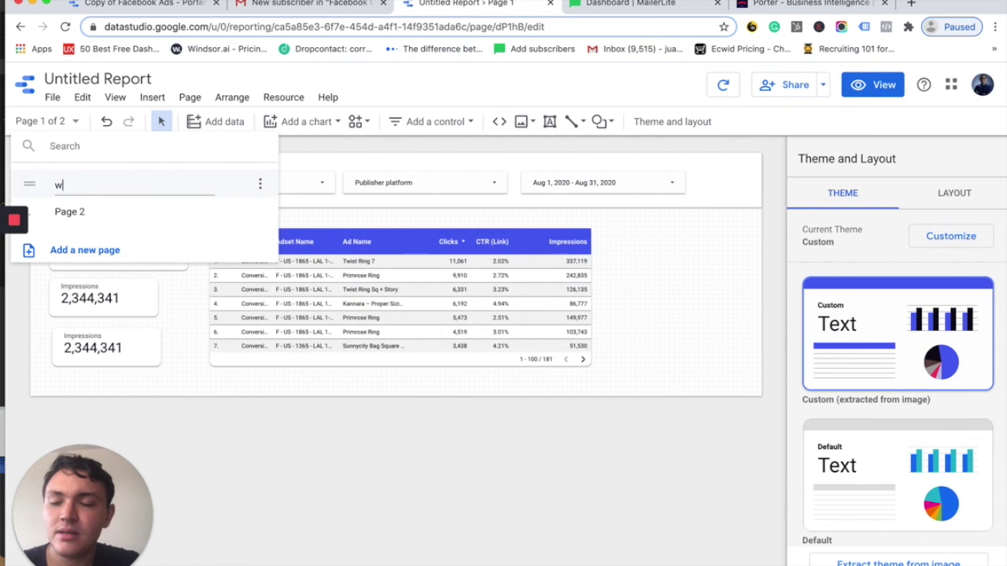
type("w")
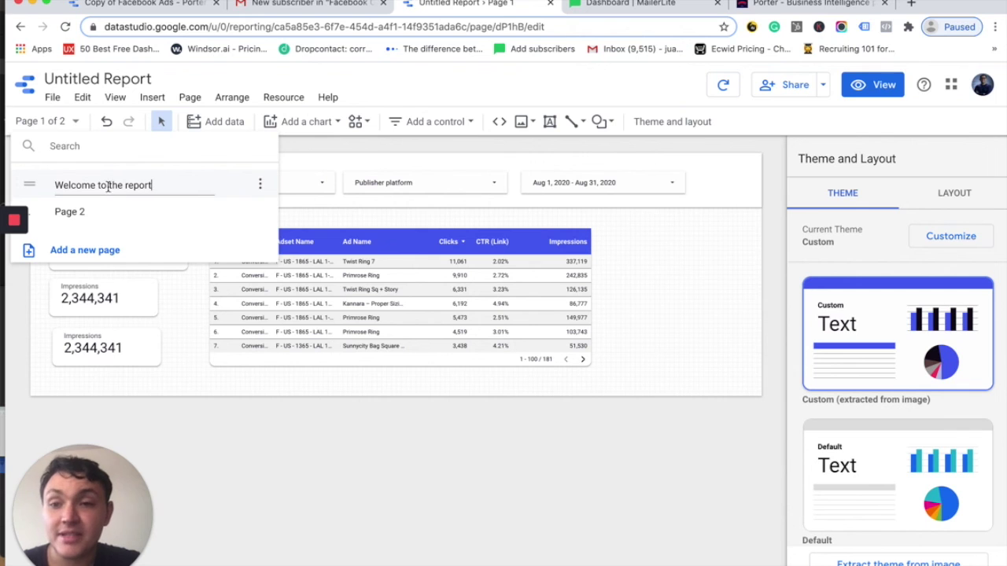
left_click(159, 221)
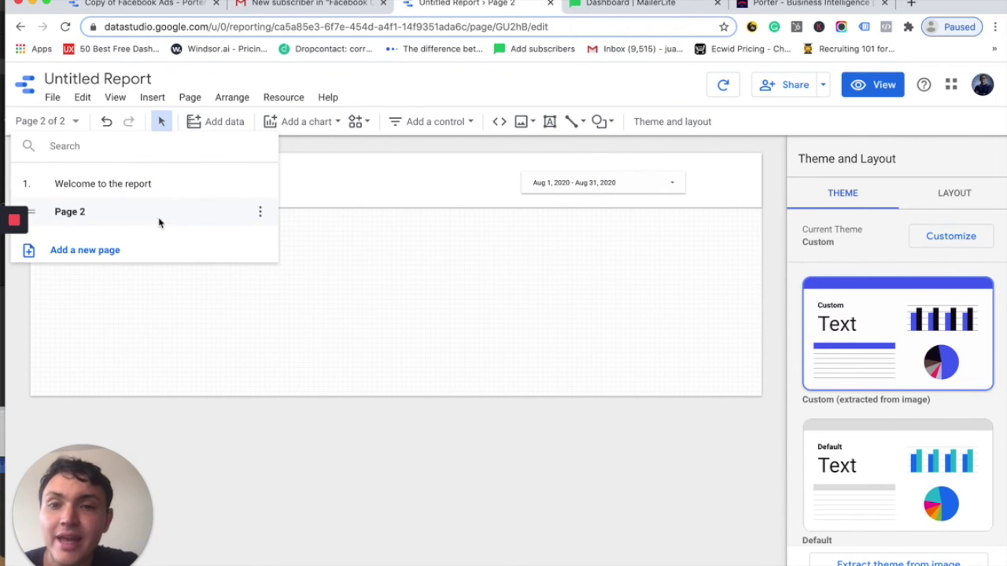
left_click(512, 277)
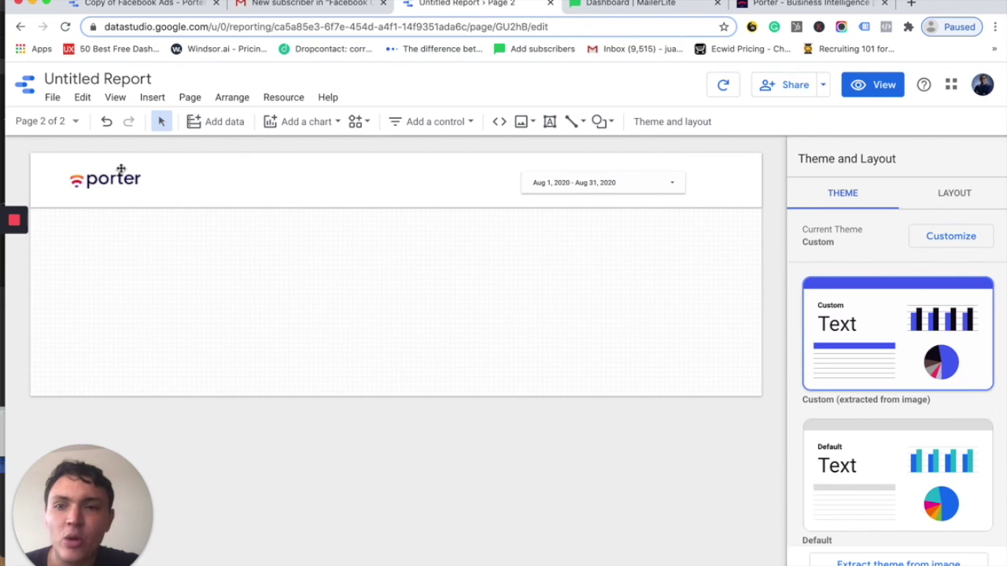
Step: Rename Page 2 to 'Good bye'
left_click(44, 124)
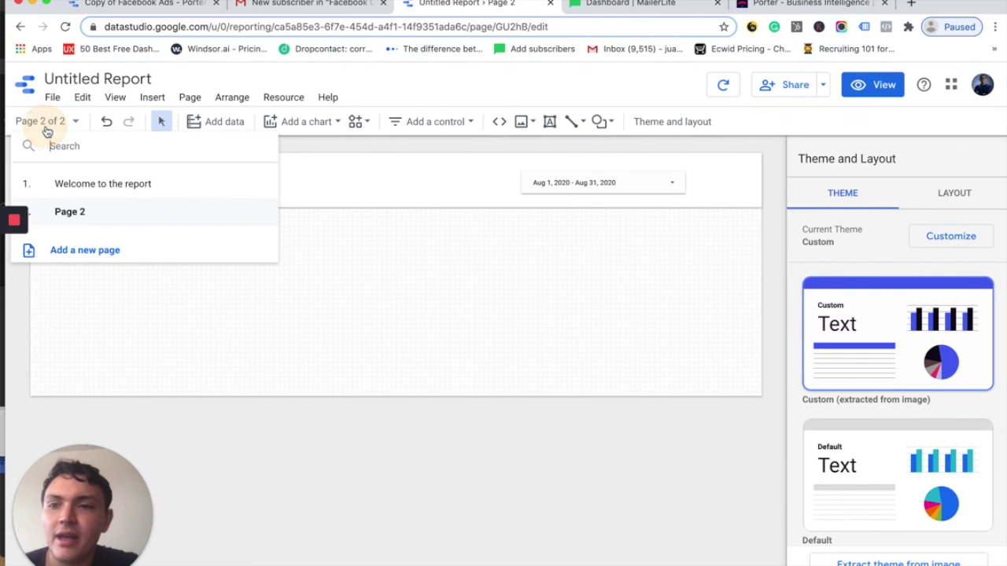
left_click(260, 212)
left_click(288, 218)
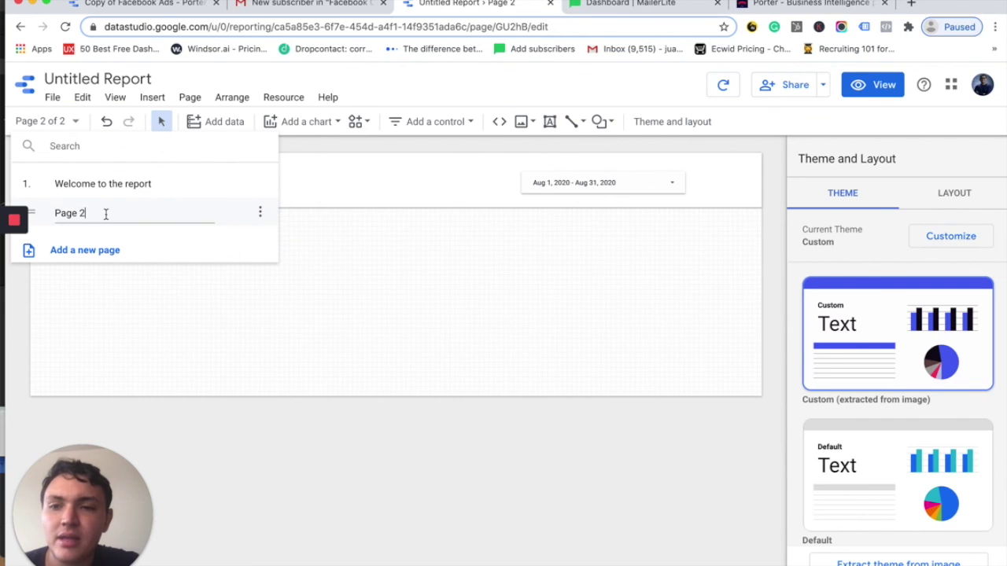
left_click_drag(103, 212, 39, 213)
type("PGo")
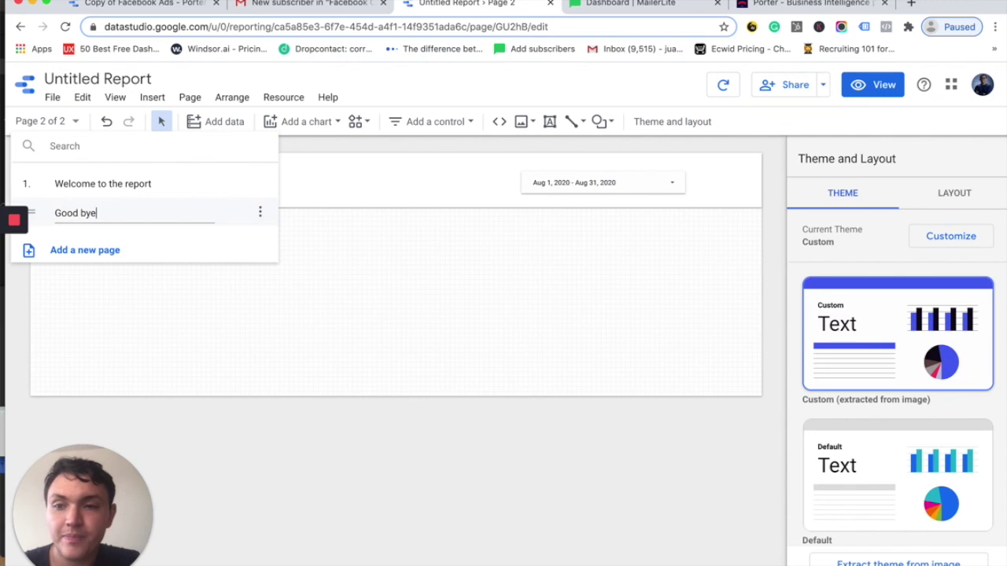
type("od bye")
key("Return")
left_click(403, 277)
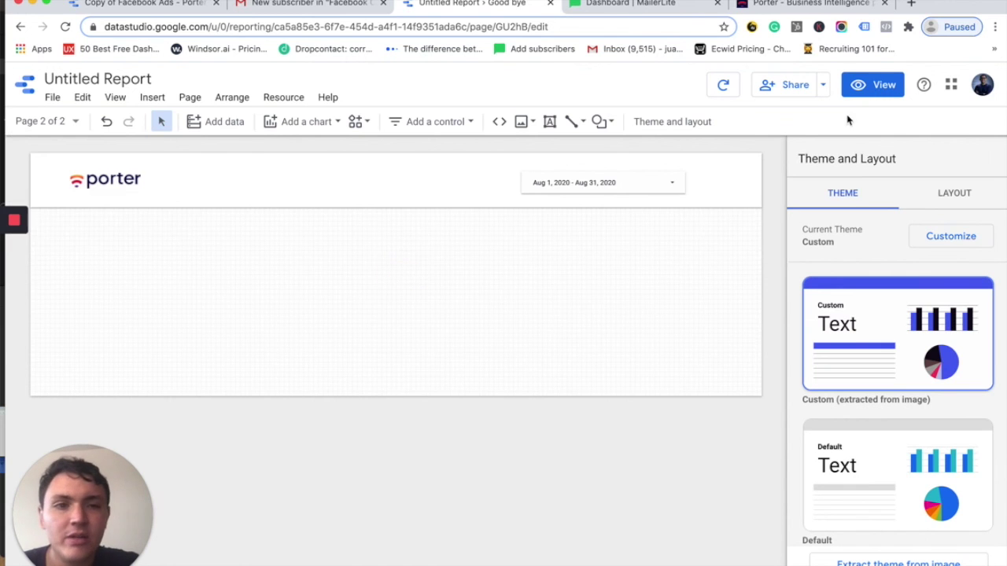
Step: Preview the report, confirm Welcome to the report and Good bye in the page list, then return to editing Welcome
left_click(877, 89)
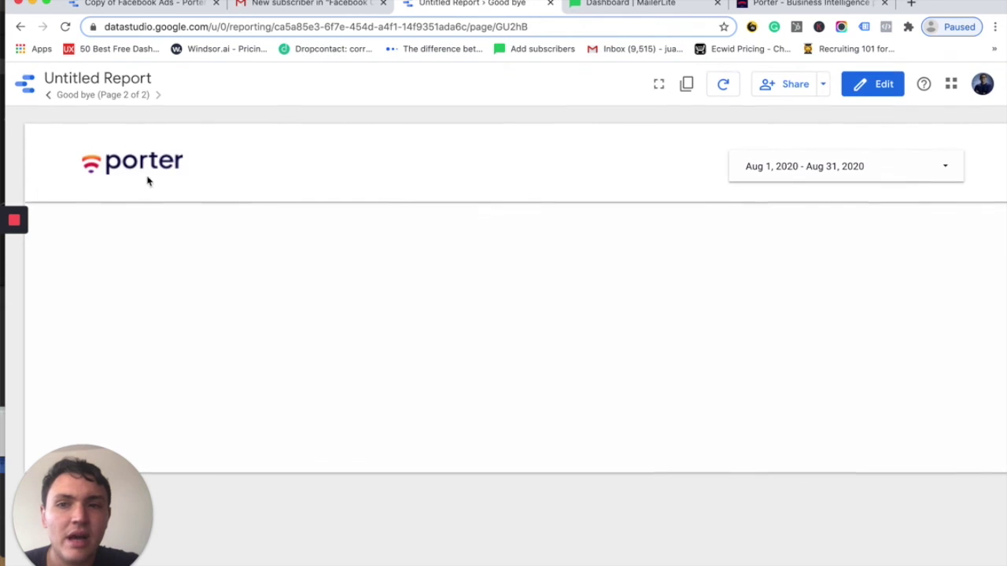
left_click(124, 95)
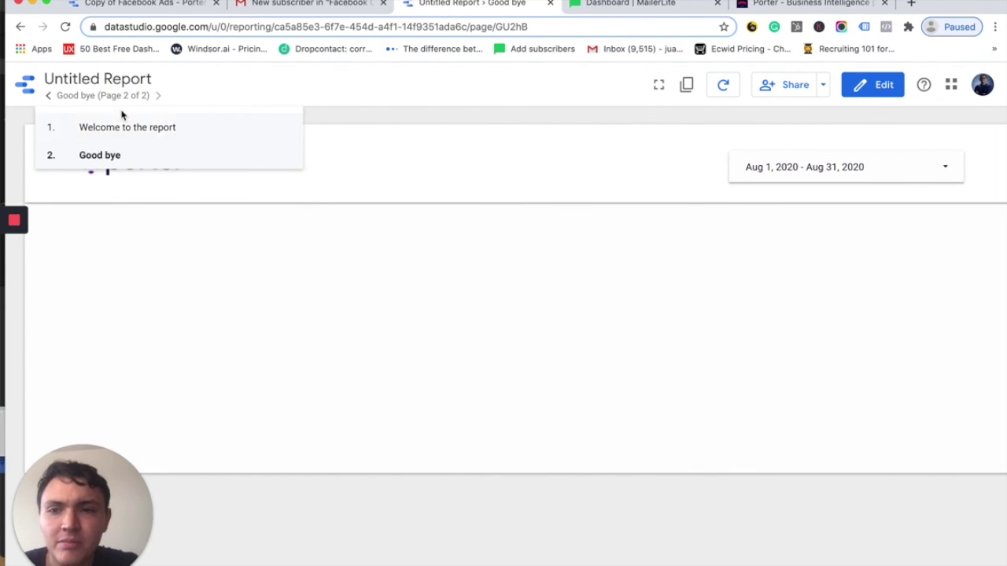
left_click(102, 140)
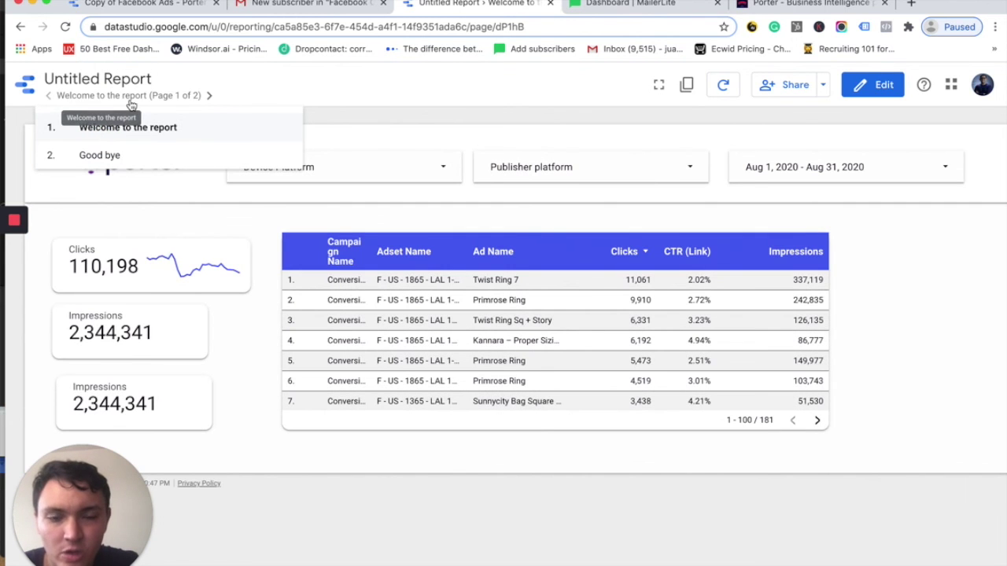
left_click(870, 87)
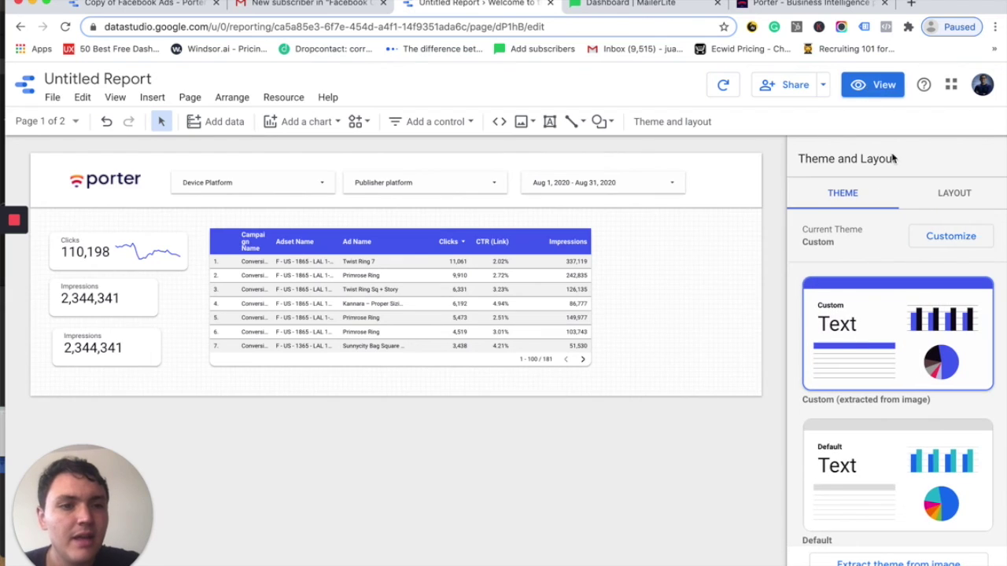
Step: Set the layout's Navigation position to Left, then preview switching between Good bye and Welcome to the report
left_click(954, 195)
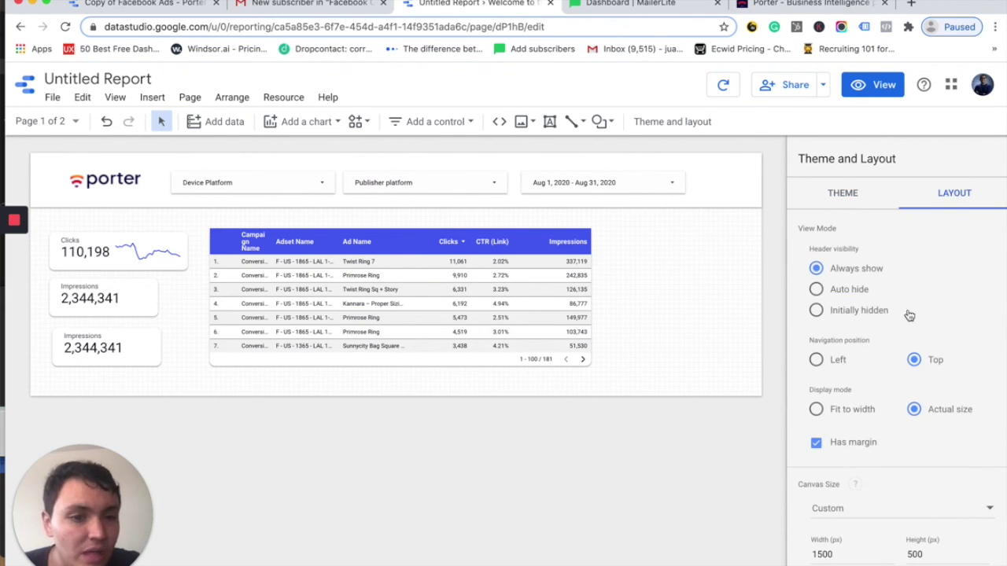
left_click(816, 360)
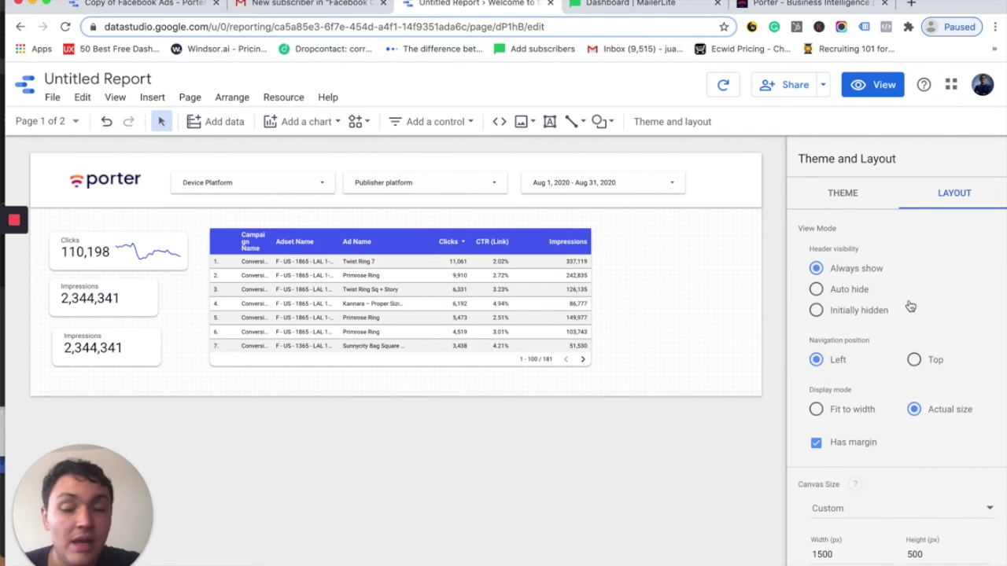
left_click(872, 89)
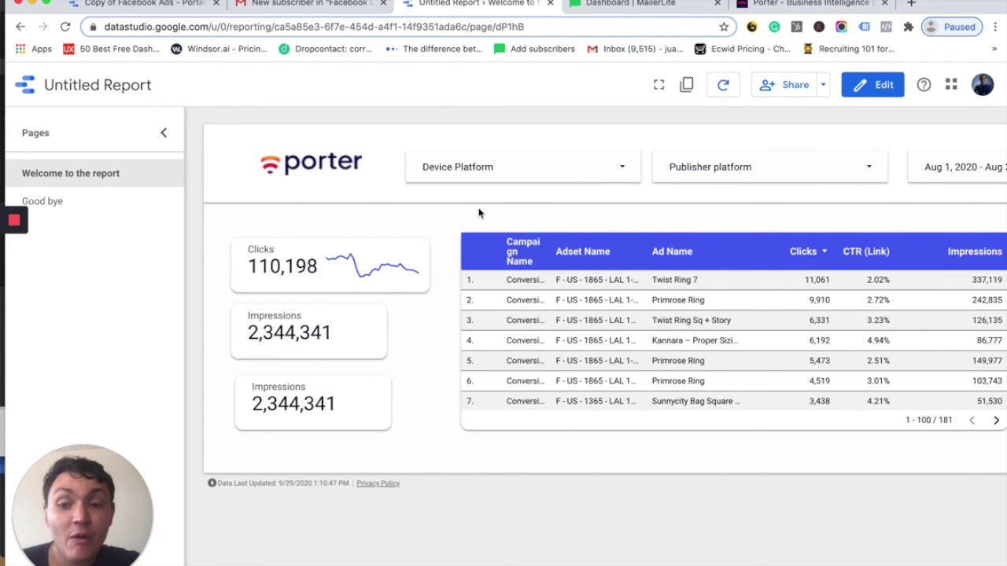
left_click(45, 204)
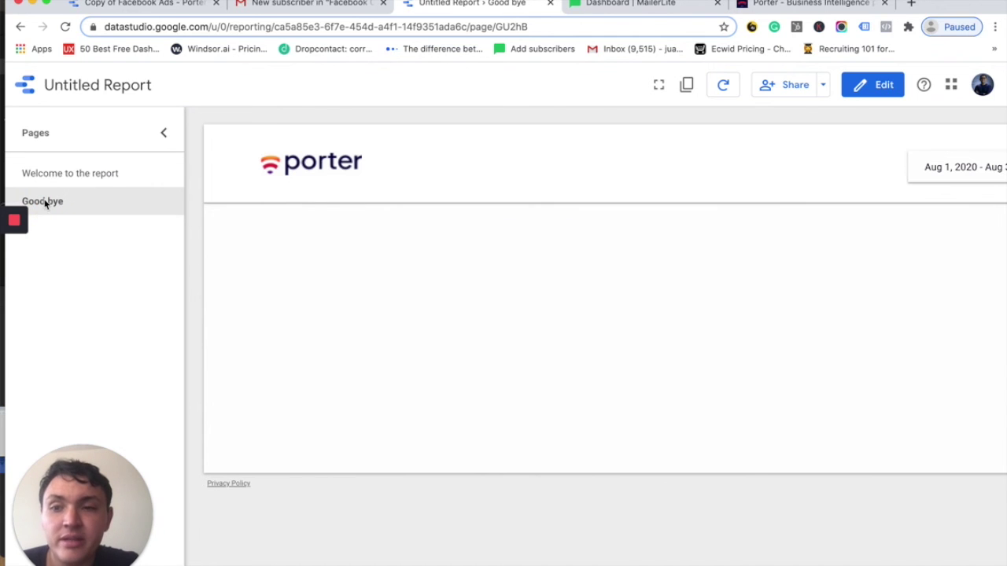
left_click(70, 184)
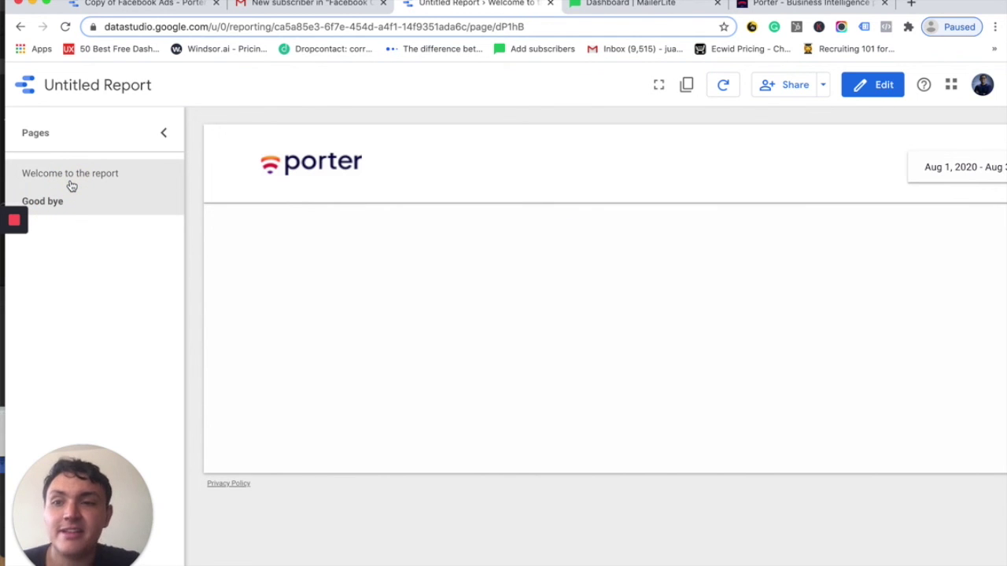